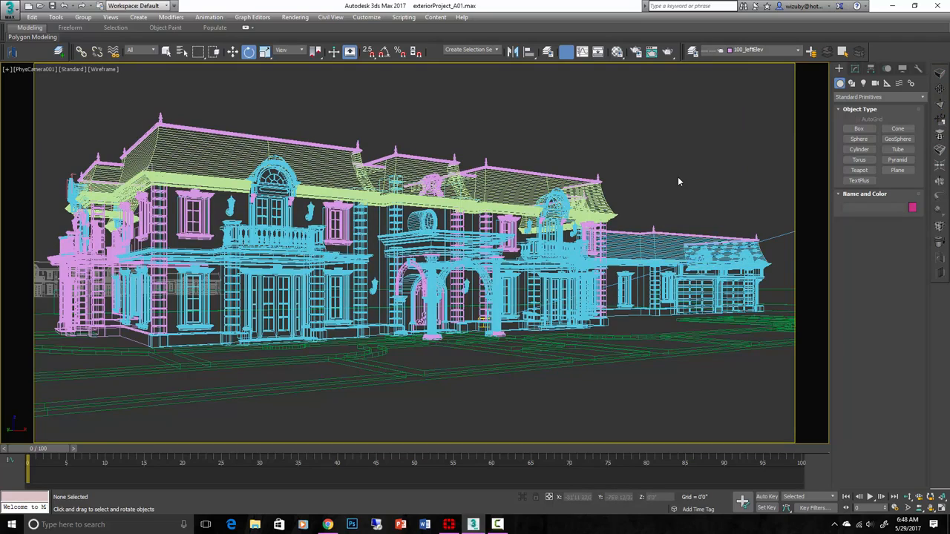
Inspect the garage and main roofs, the site from above, and the front elevation line drawing standing behind the model
click(741, 237)
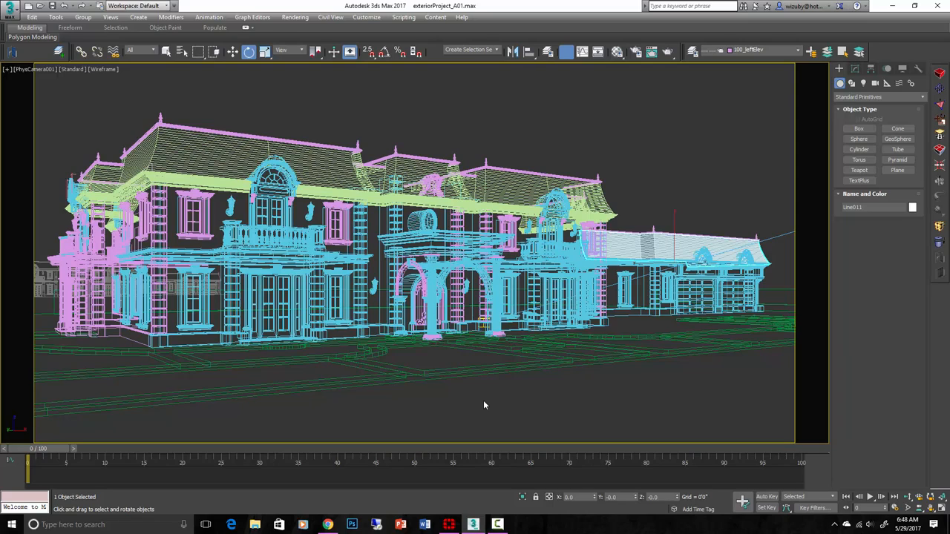
click(508, 202)
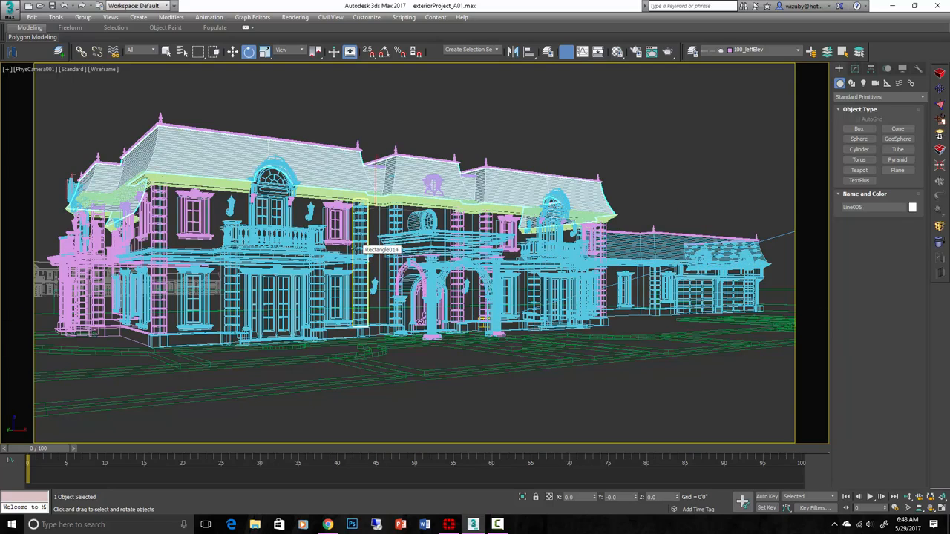
key(t)
scroll(398, 261, down, 10)
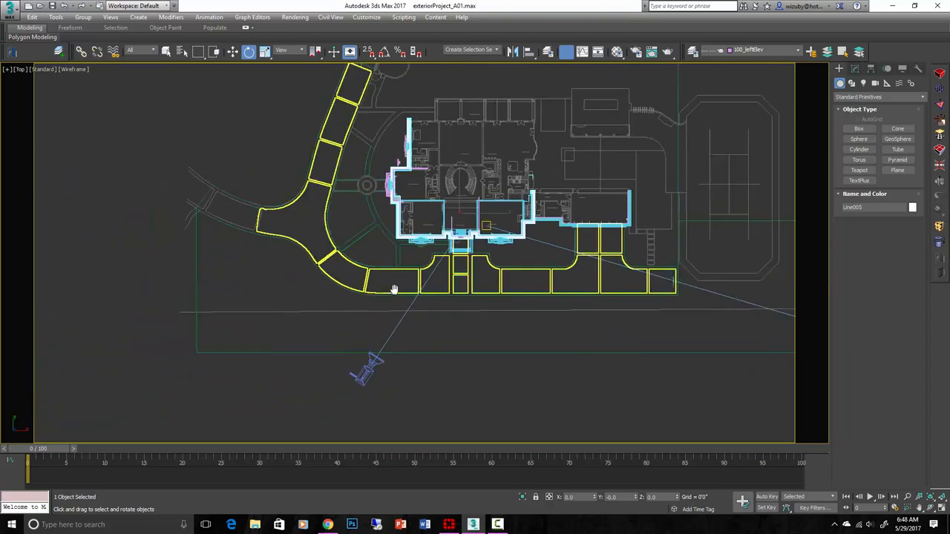
middle_drag(421, 291, 433, 224)
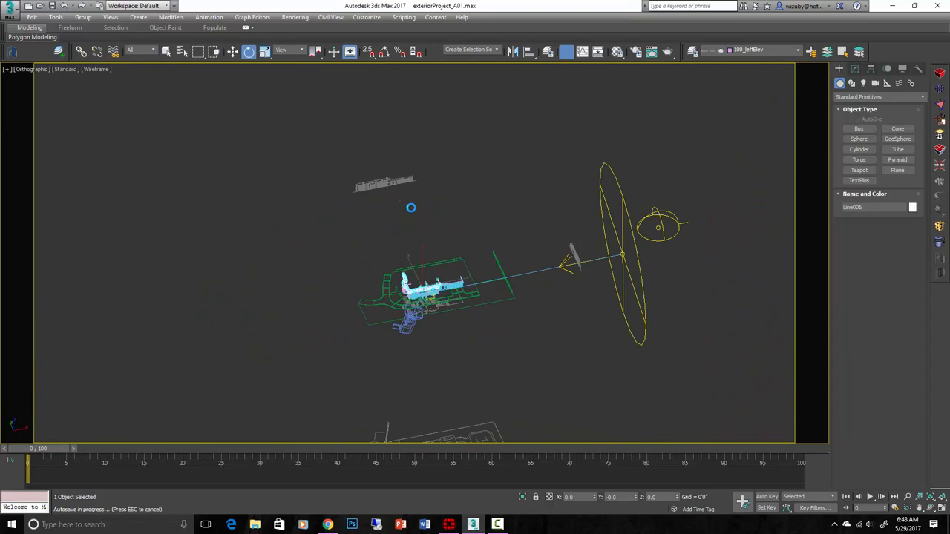
scroll(401, 202, up, 8)
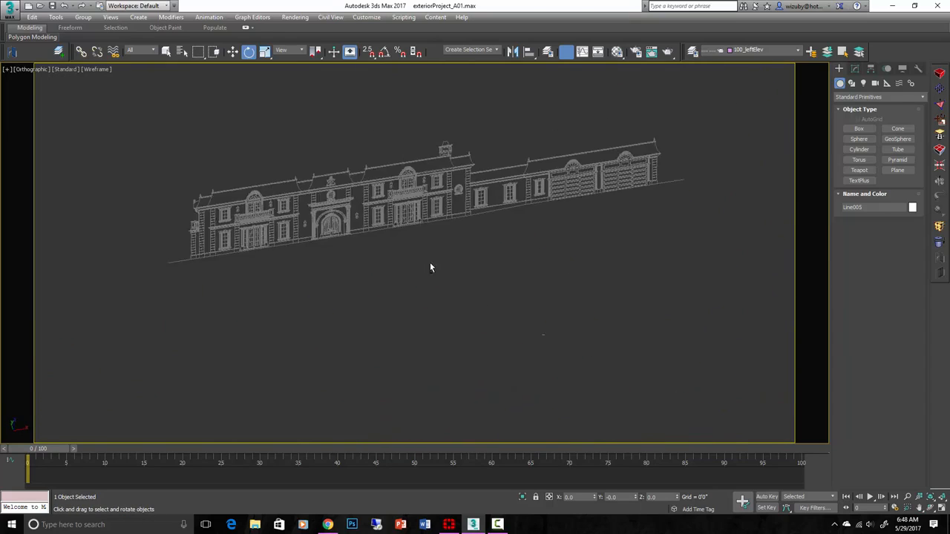
scroll(475, 273, up, 3)
middle_drag(536, 279, 475, 265)
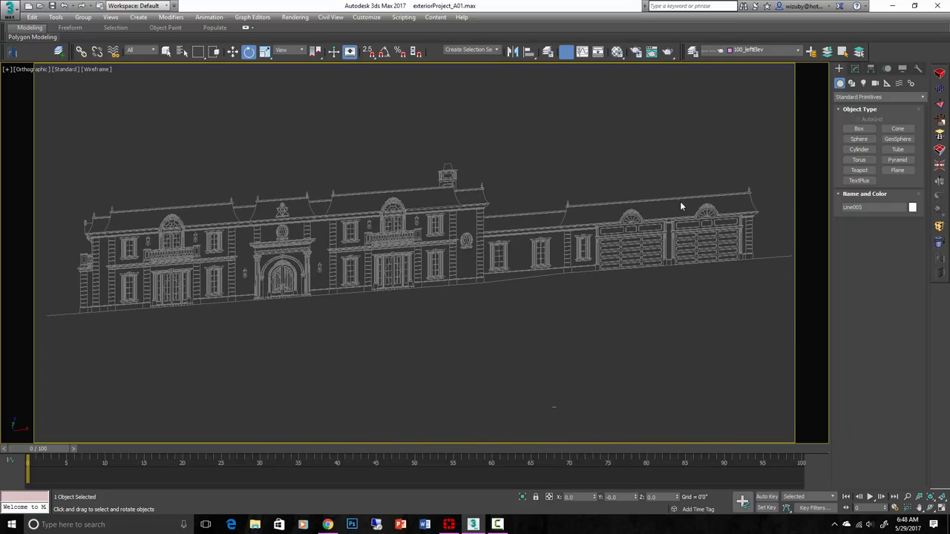
scroll(312, 241, down, 2)
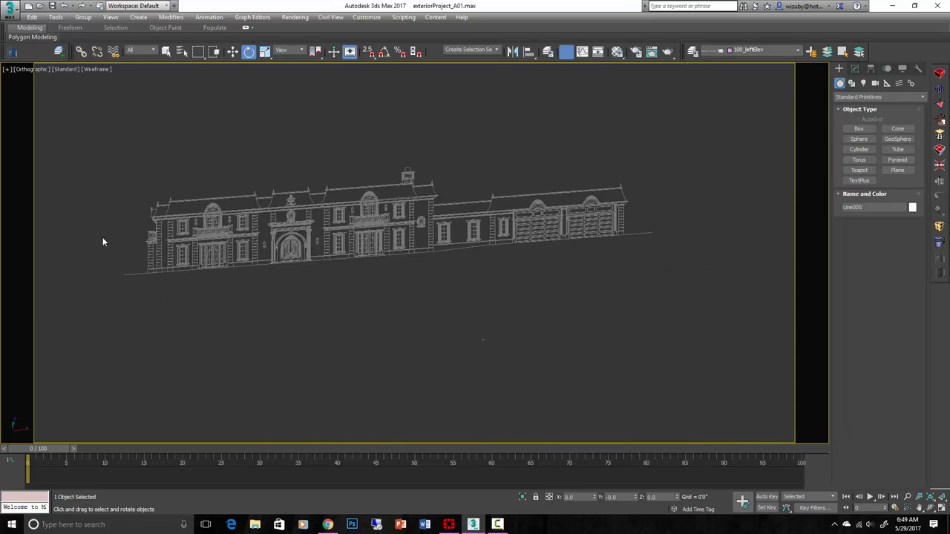
middle_drag(326, 218, 437, 215)
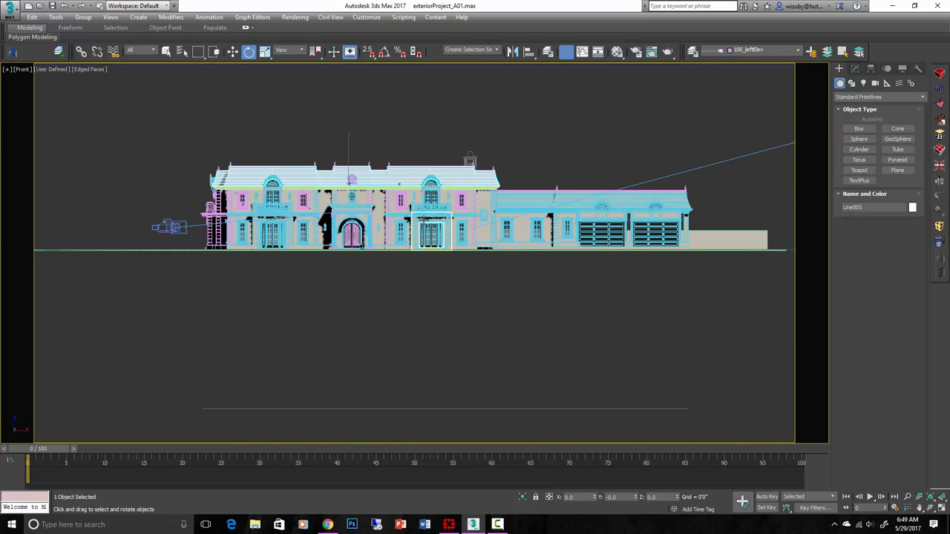
Examine the mansion's front view, selecting individual parts such as the ground-floor door surround and garage-wing roof, and clear the selection
scroll(448, 241, up, 2)
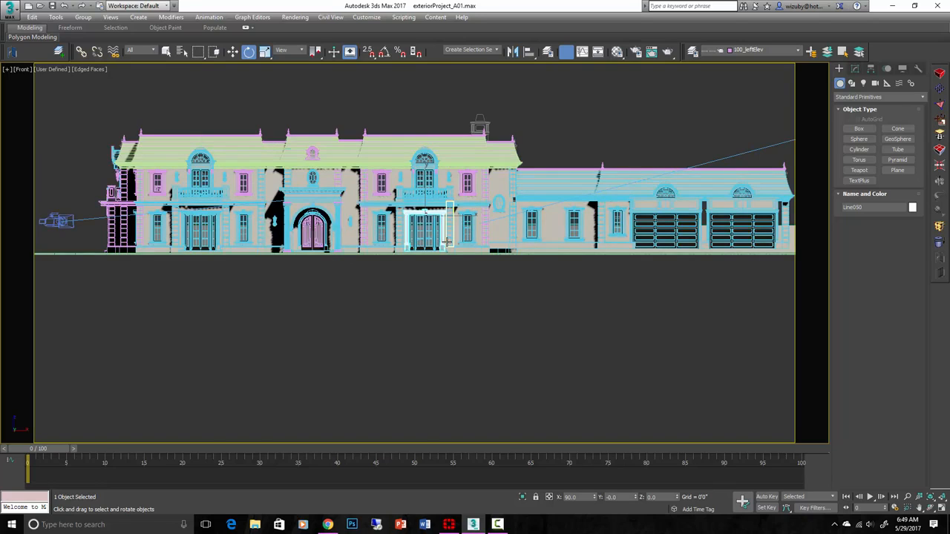
click(466, 281)
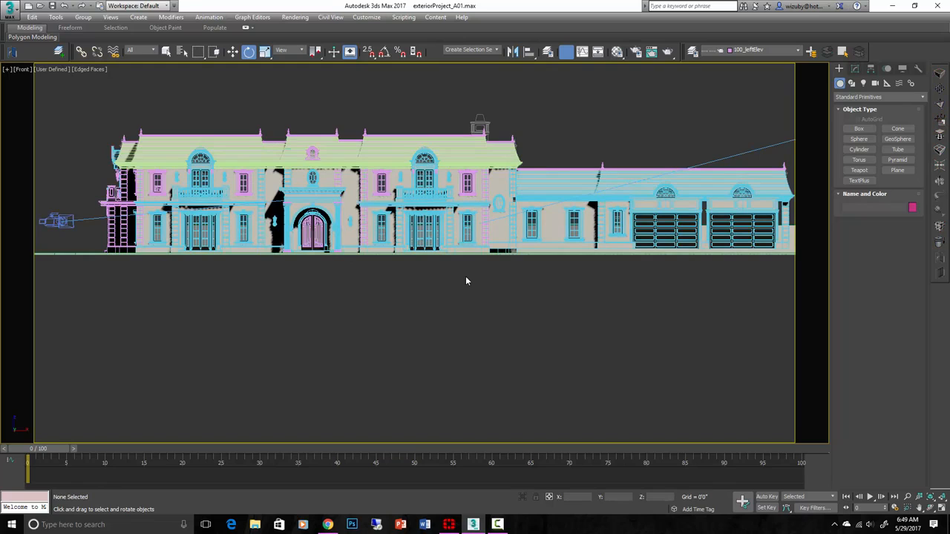
click(583, 196)
scroll(583, 200, down, 2)
key(shift+o)
middle_drag(583, 200, 509, 249)
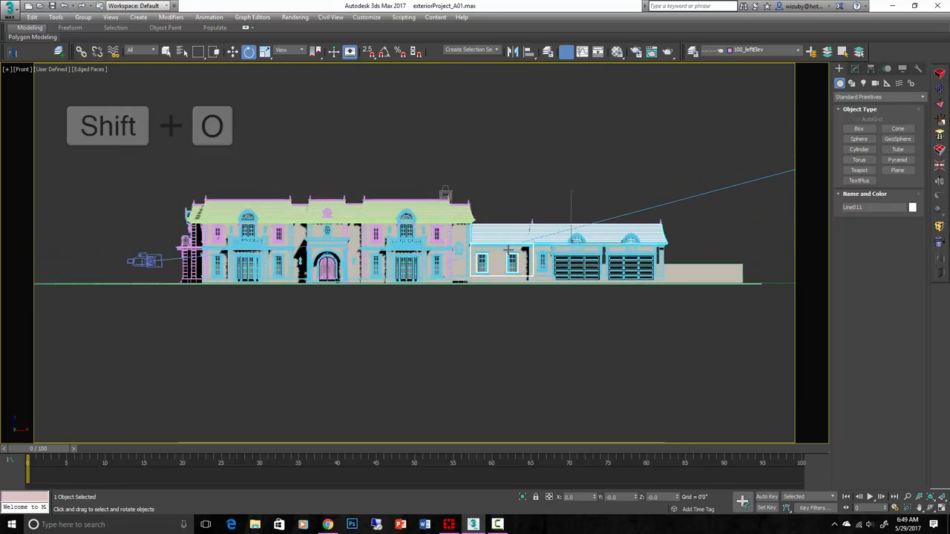
scroll(508, 251, down, 1)
key(ctrl+d)
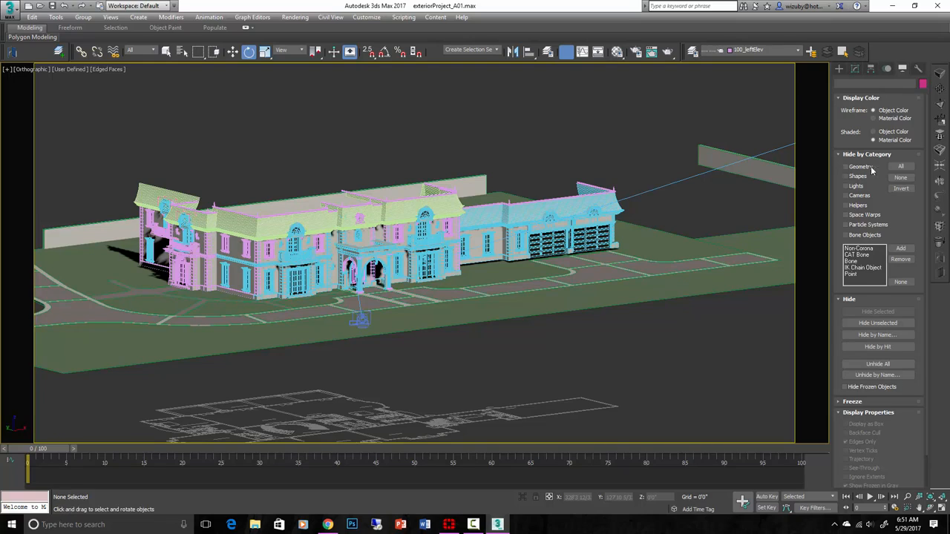
Hide and restore the geometry, shapes and lights categories one after another
click(847, 167)
click(847, 167)
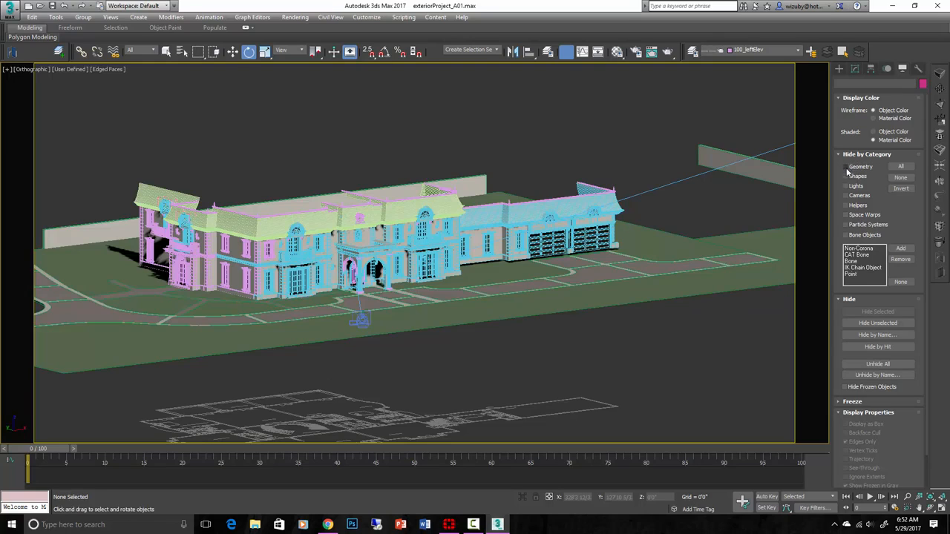
click(847, 177)
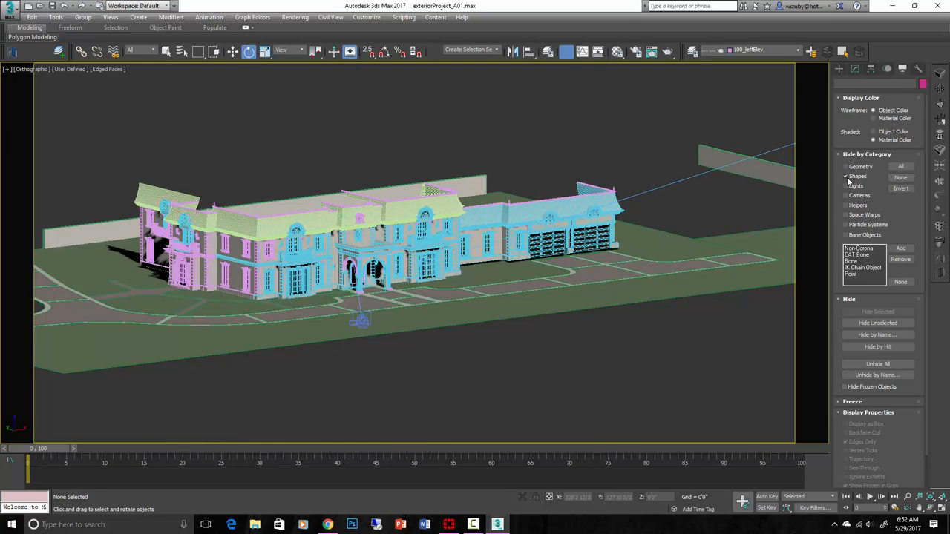
click(847, 177)
alt+middle_drag(441, 425, 801, 261)
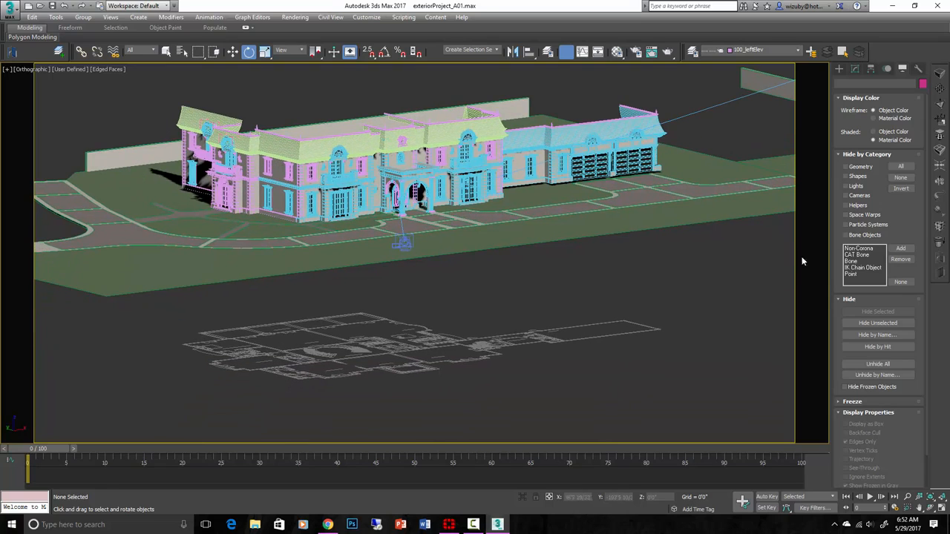
click(846, 186)
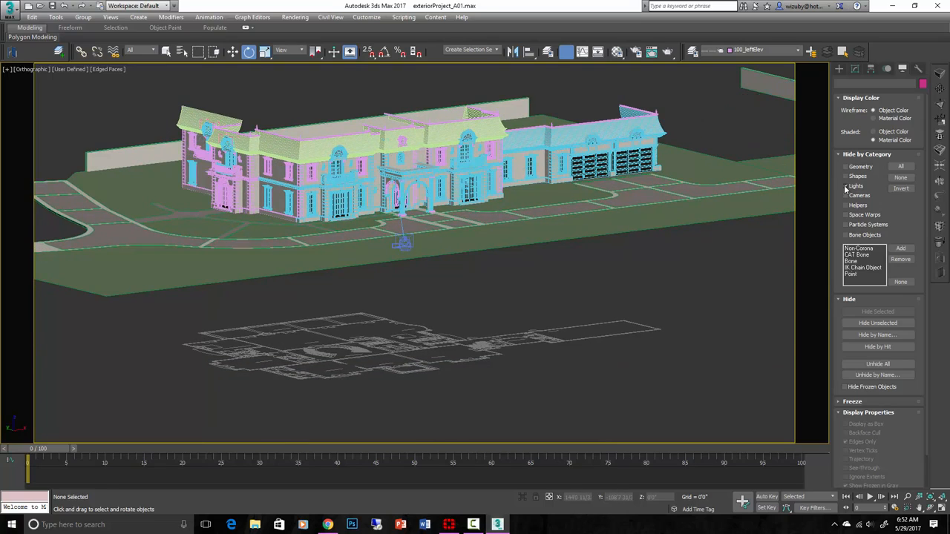
click(846, 187)
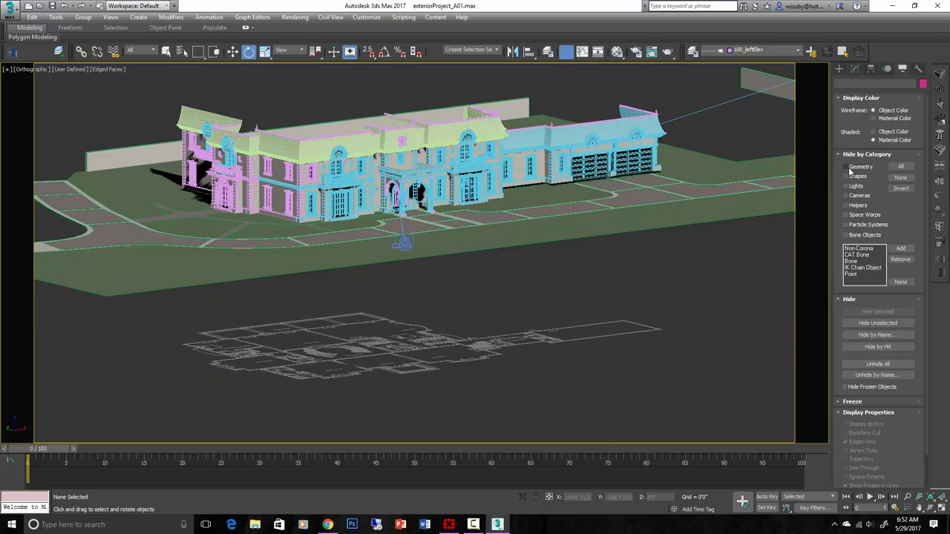
Hide all geometry and examine the reference line drawings from the front and from above
click(846, 167)
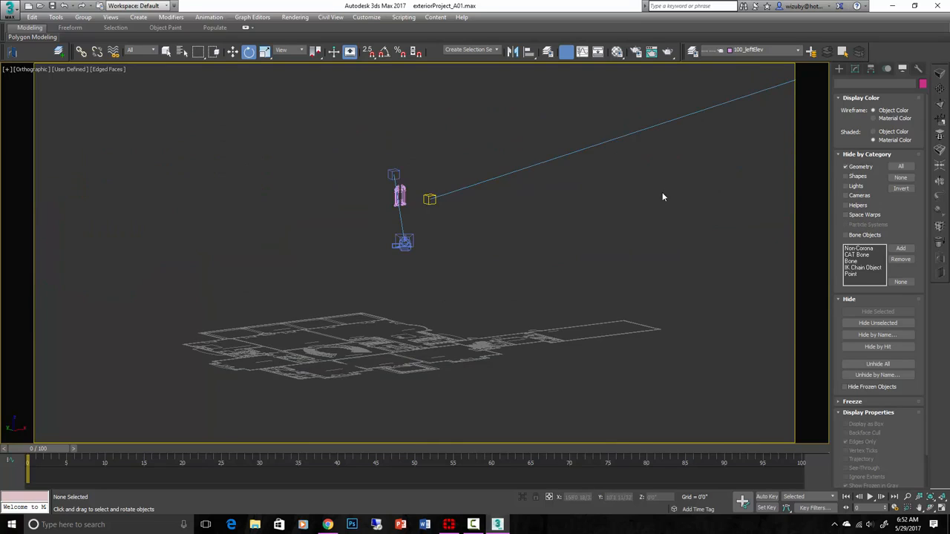
key(f)
middle_drag(382, 169, 446, 245)
scroll(423, 166, up, 5)
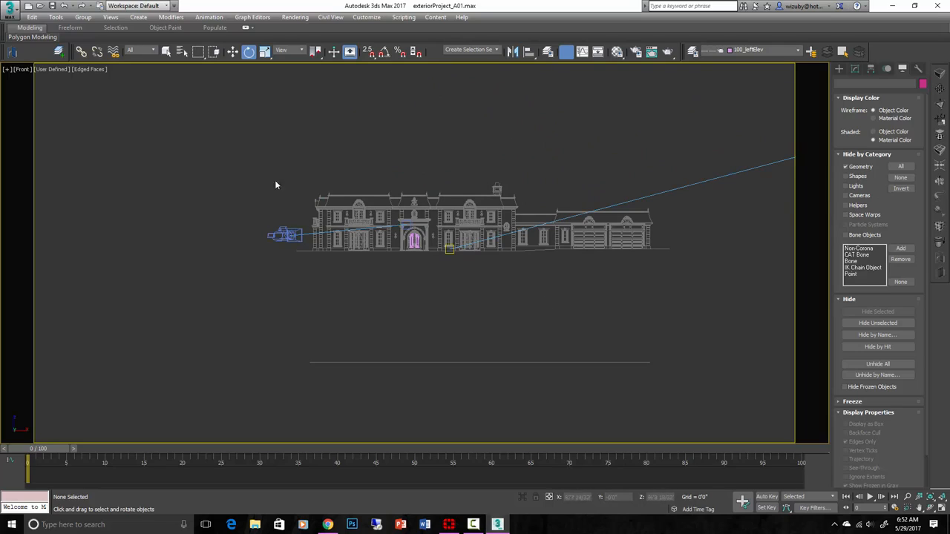
middle_drag(713, 197, 464, 227)
key(t)
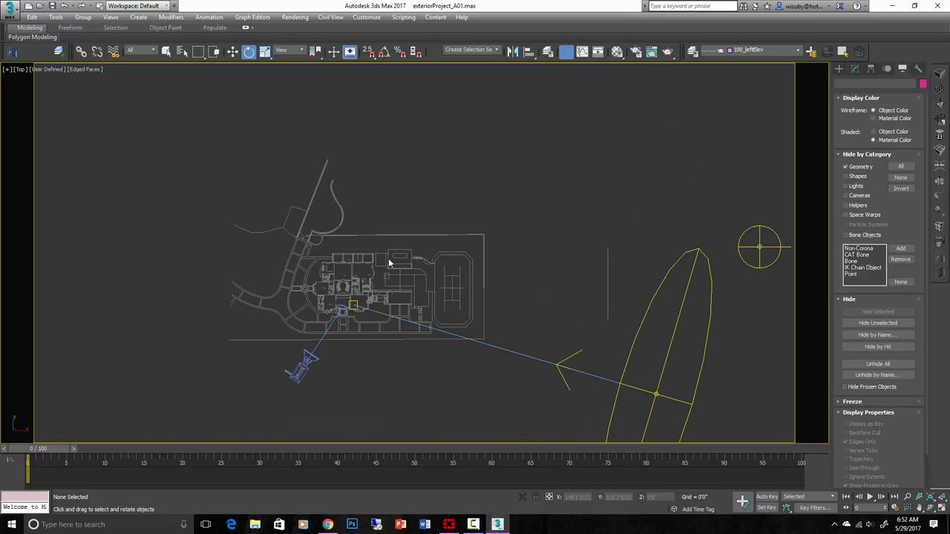
scroll(416, 312, down, 4)
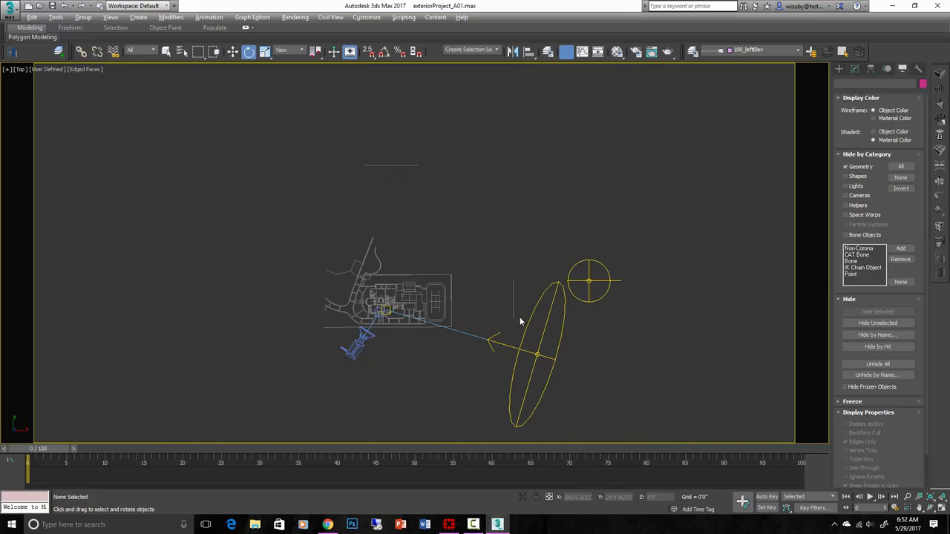
Examine how the side elevation, front elevation, floor plan and site plan drawings are positioned around the building
alt+middle_drag(521, 321, 540, 247)
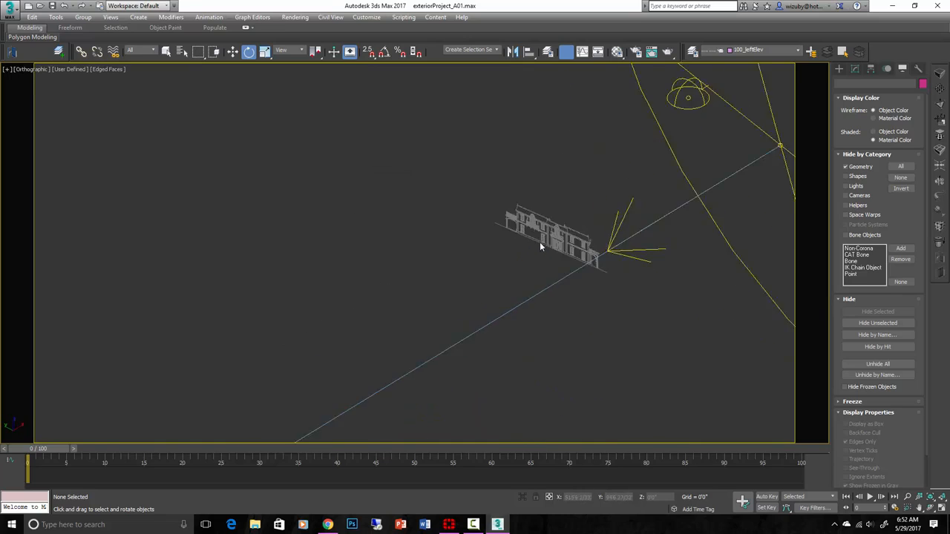
scroll(540, 246, up, 5)
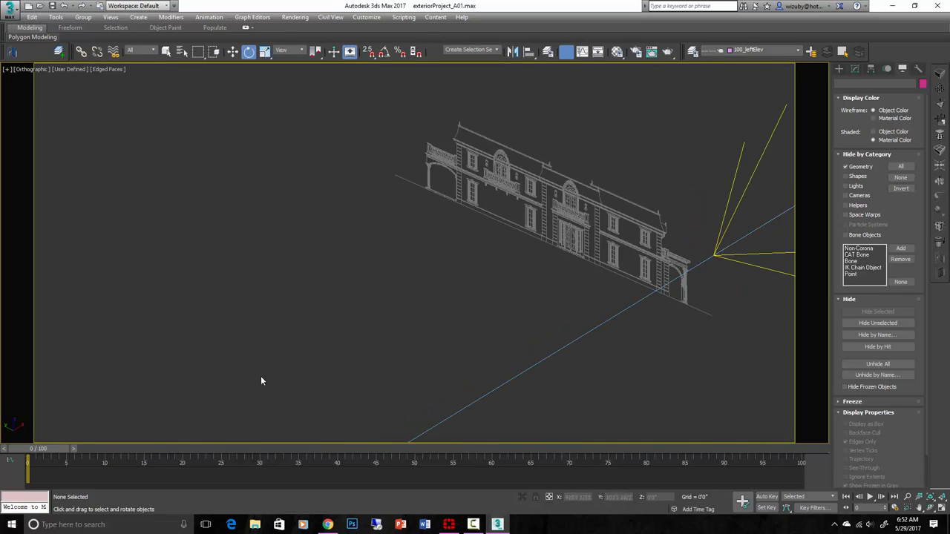
scroll(602, 167, down, 8)
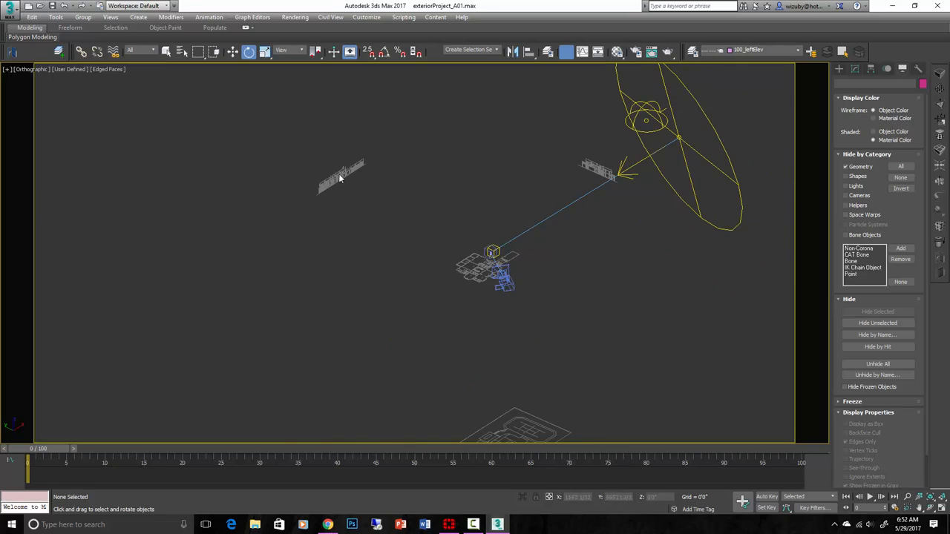
middle_drag(559, 269, 522, 187)
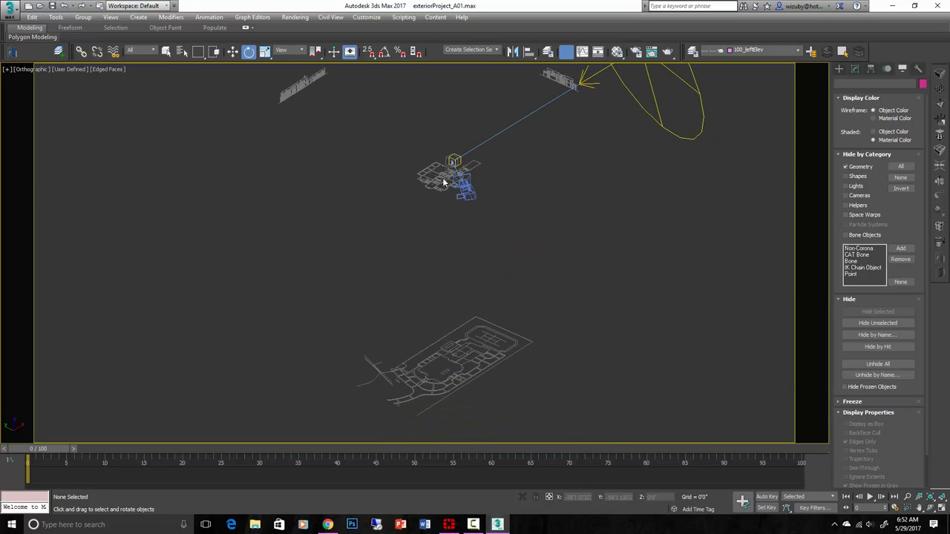
middle_drag(524, 191, 532, 250)
key(t)
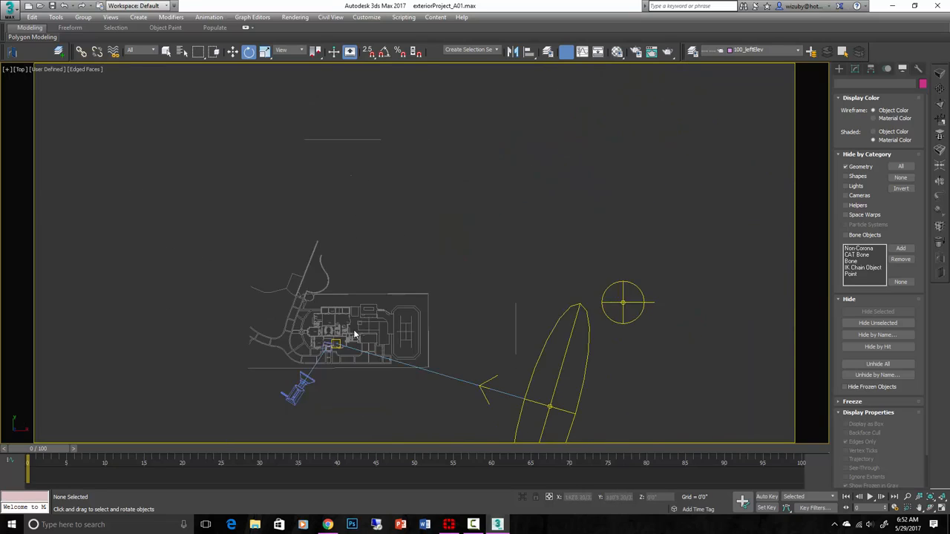
scroll(353, 330, up, 2)
middle_drag(325, 346, 536, 283)
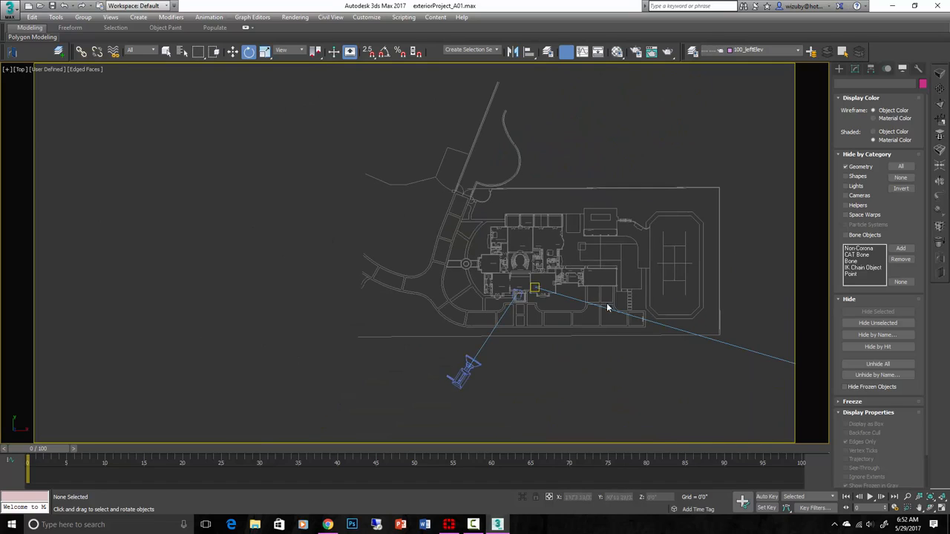
scroll(672, 301, down, 2)
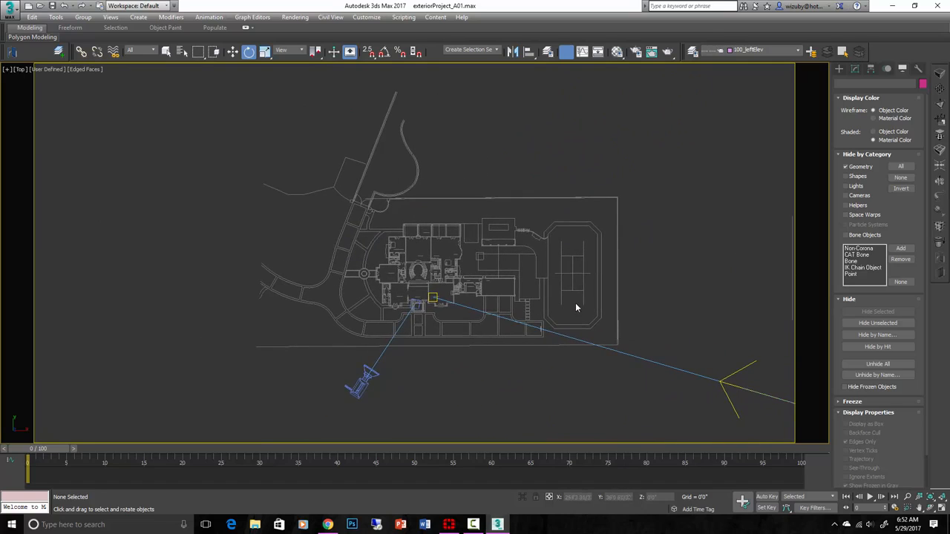
scroll(576, 308, down, 3)
alt+middle_drag(575, 303, 605, 234)
alt+middle_drag(592, 290, 588, 285)
key(f)
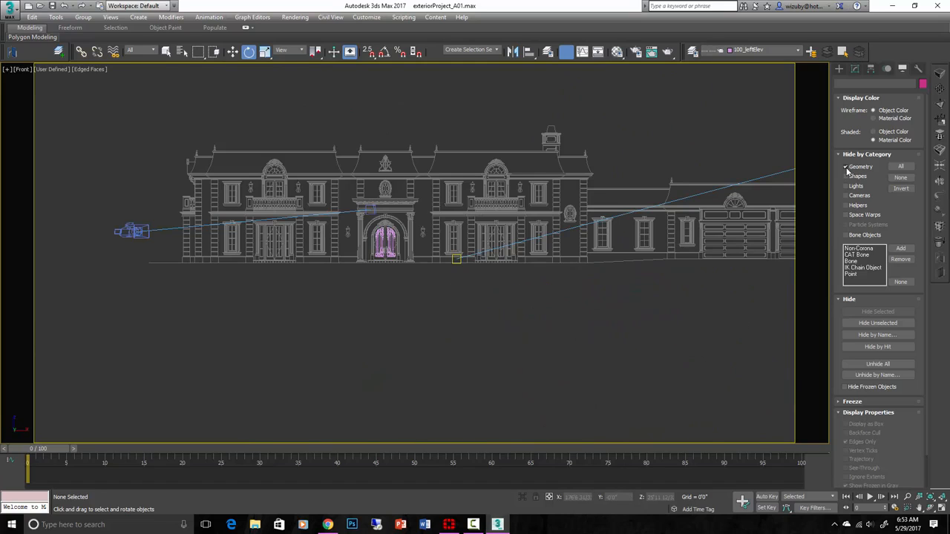
Show the geometry category again and hide all cameras and lights
click(845, 167)
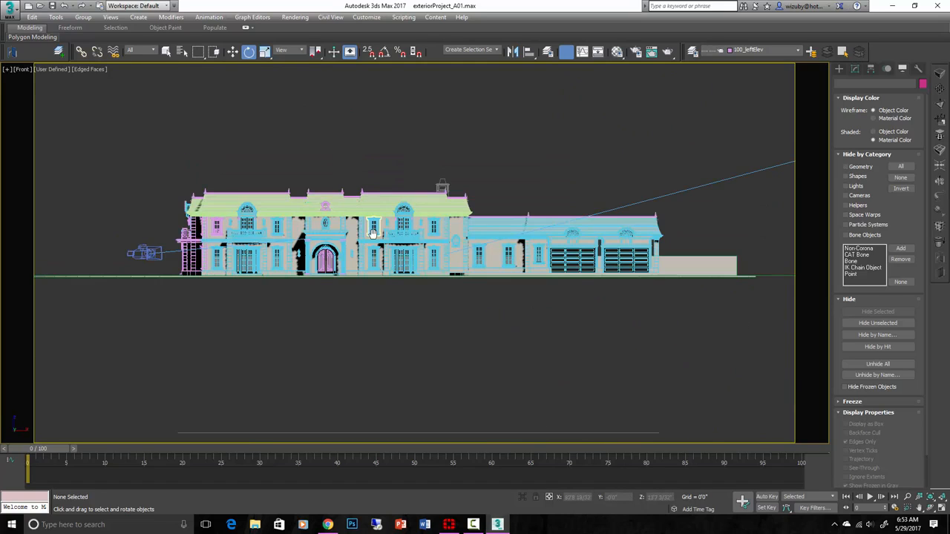
key(shift+c)
key(shift+l)
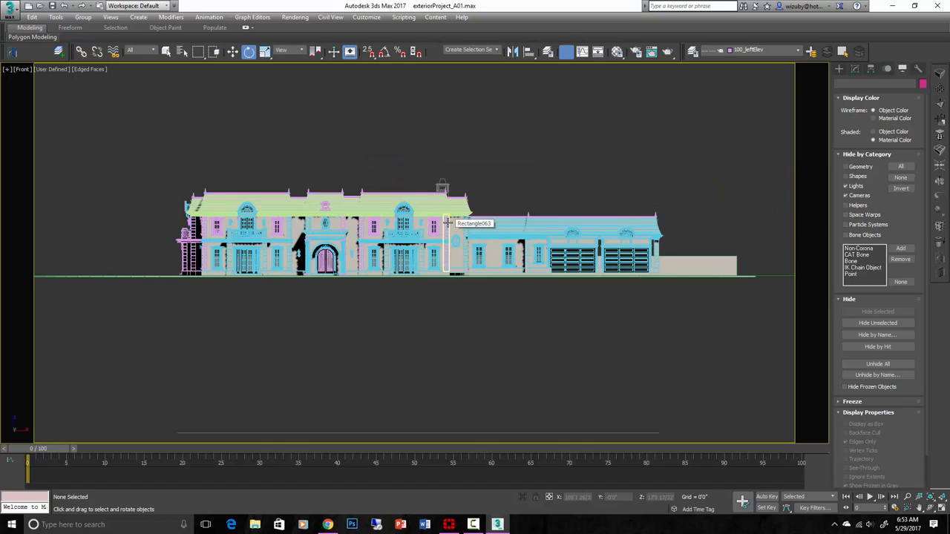
Select the whole house and site model in the front view and move it up, clear of the front elevation drawing
key(z)
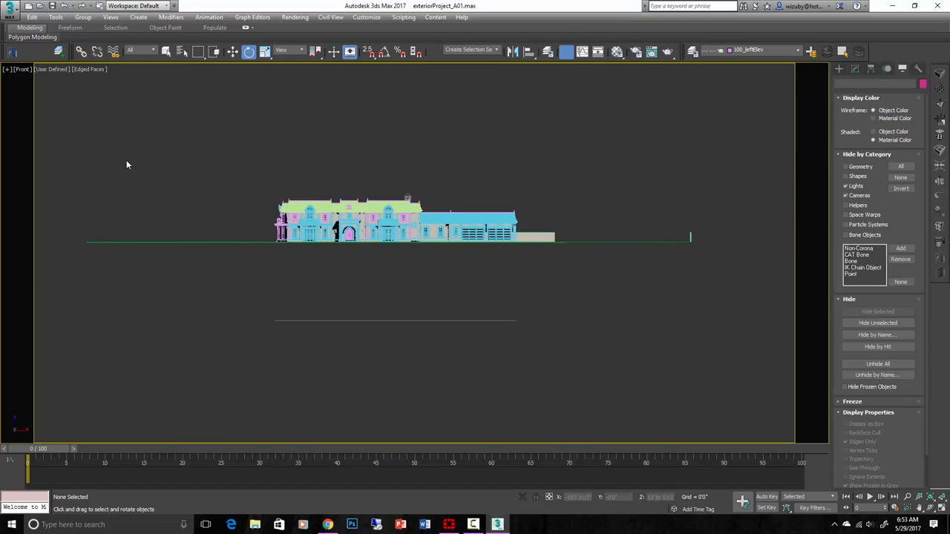
drag(66, 163, 726, 253)
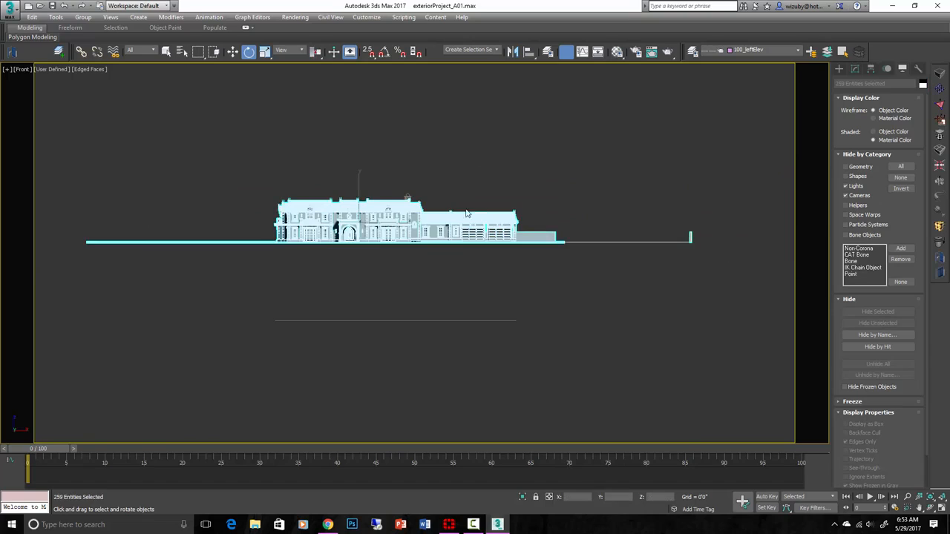
middle_drag(416, 218, 412, 242)
key(w)
mouse_move(412, 242)
mouse_down()
mouse_move(422, 128)
mouse_move(425, 155)
mouse_move(427, 147)
mouse_up()
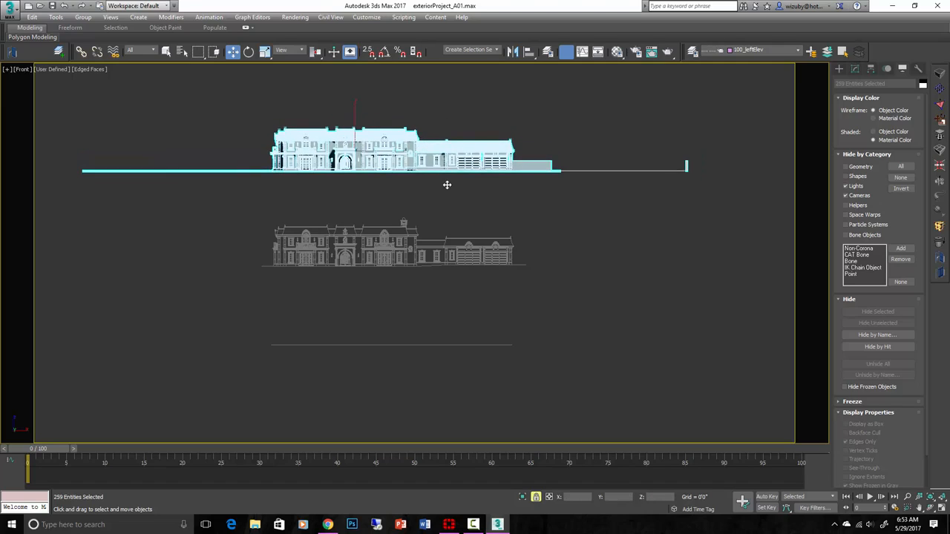
scroll(412, 192, down, 2)
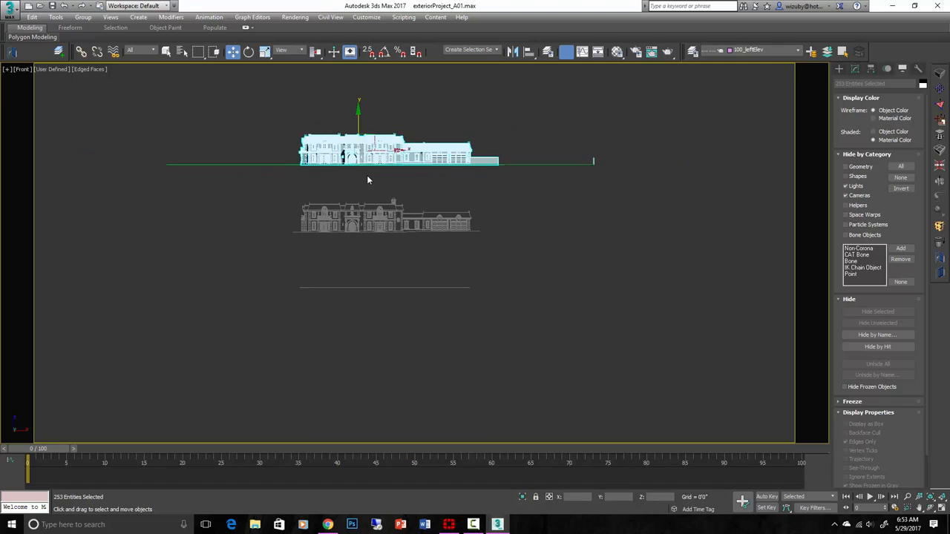
Clear the selection of the raised house and site model in the front view
scroll(367, 176, up, 4)
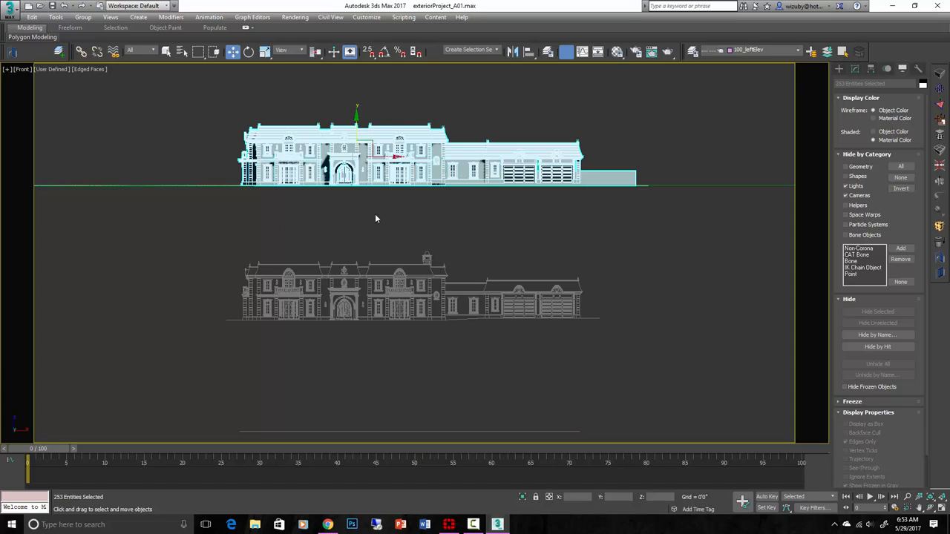
drag(355, 131, 374, 108)
right_click(408, 111)
click(409, 111)
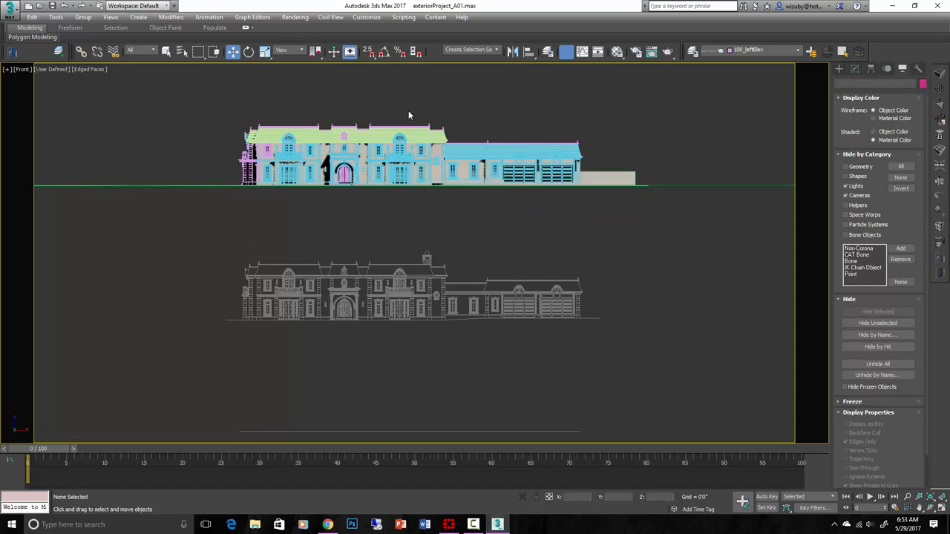
Select only the main roof of the house model and lock the selection
click(367, 135)
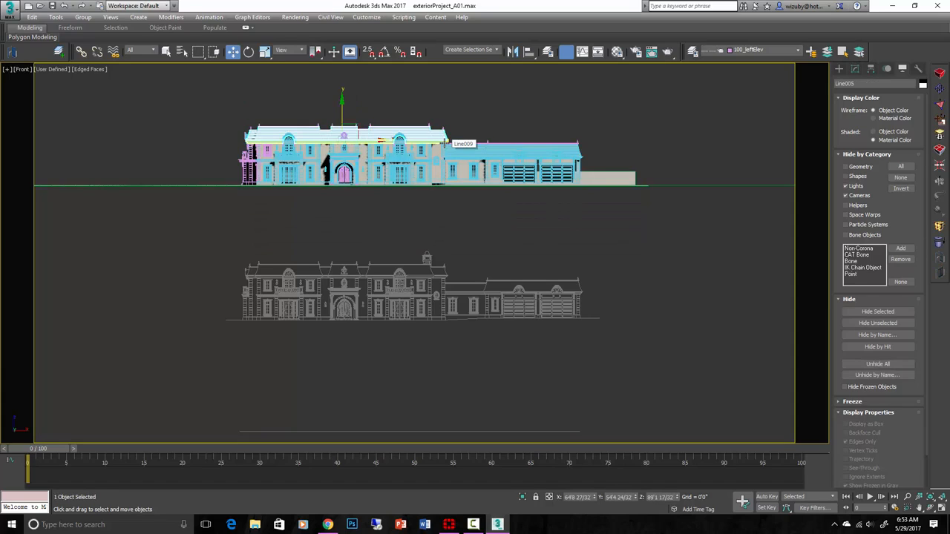
key(space)
click(535, 497)
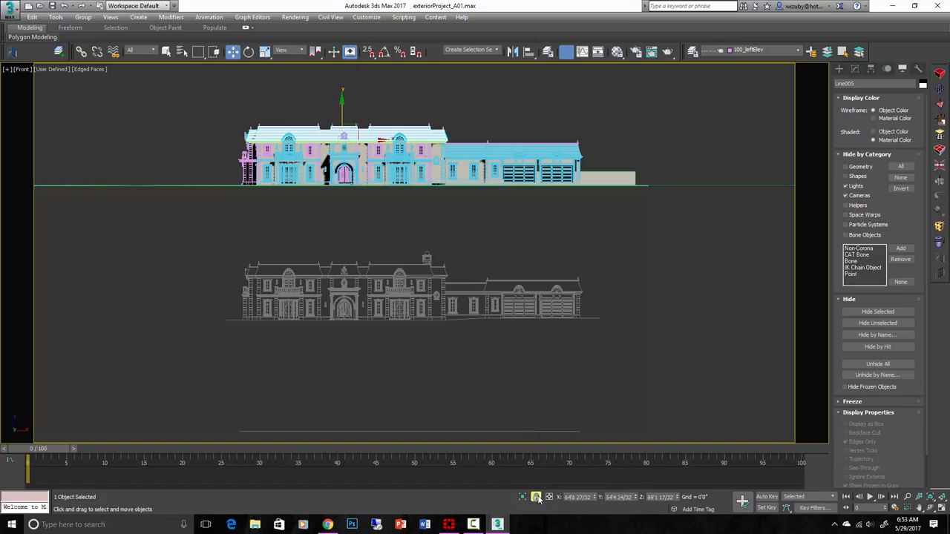
click(536, 496)
Try moving the main roof above the house and over toward the garage wing, undoing each move
drag(346, 110, 396, 101)
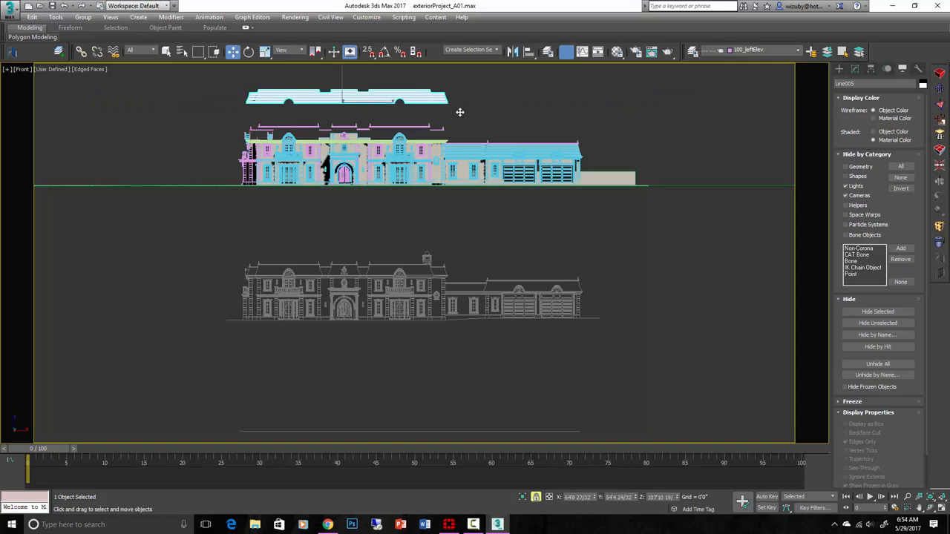
key(ctrl+z)
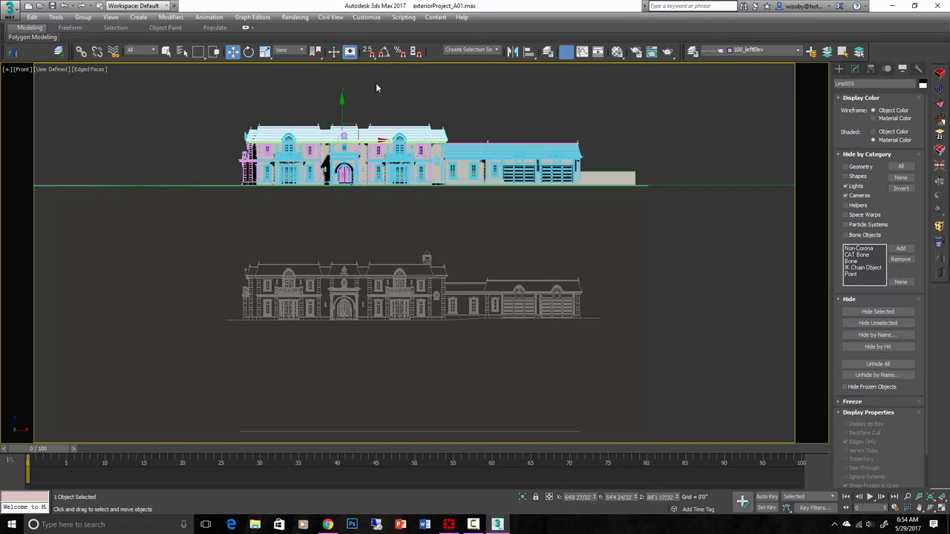
drag(367, 91, 624, 132)
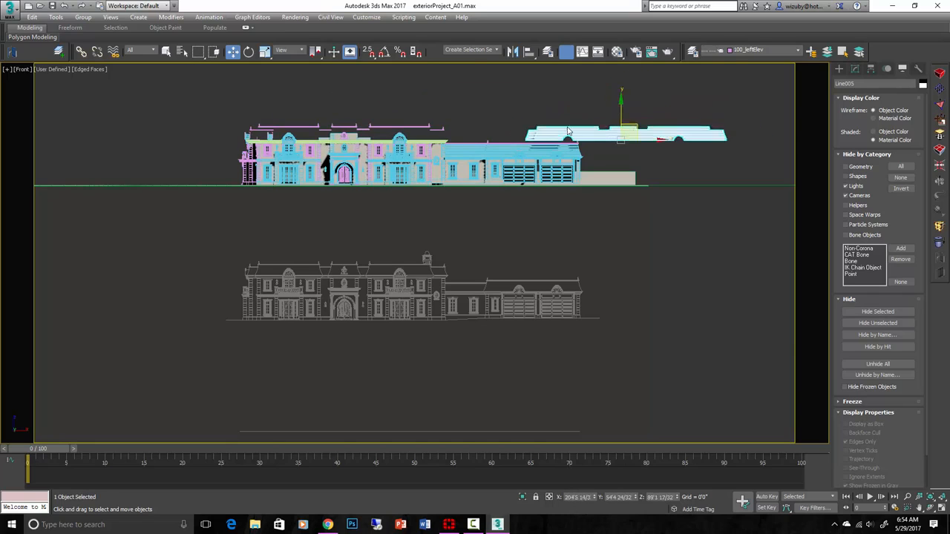
key(ctrl+z)
key(ctrl+z)
Turn on 2.5D snapping and activate the Line spline tool over the front elevation drawing
scroll(398, 288, up, 8)
middle_drag(404, 297, 445, 228)
scroll(522, 223, down, 2)
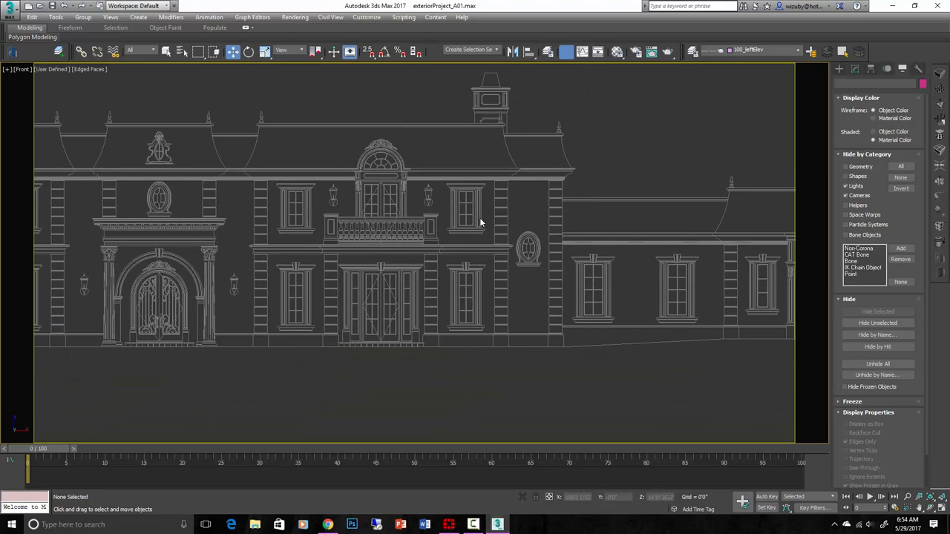
drag(508, 225, 397, 175)
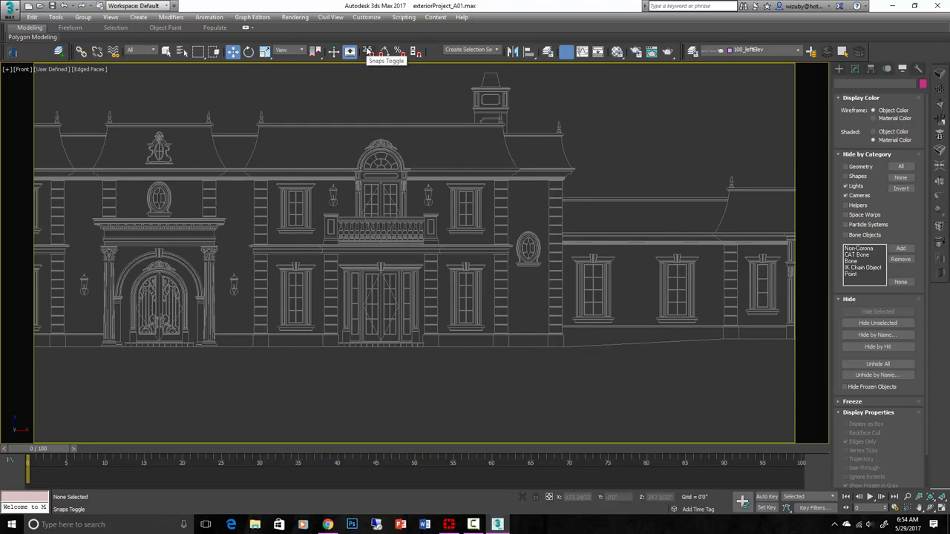
click(839, 69)
click(852, 83)
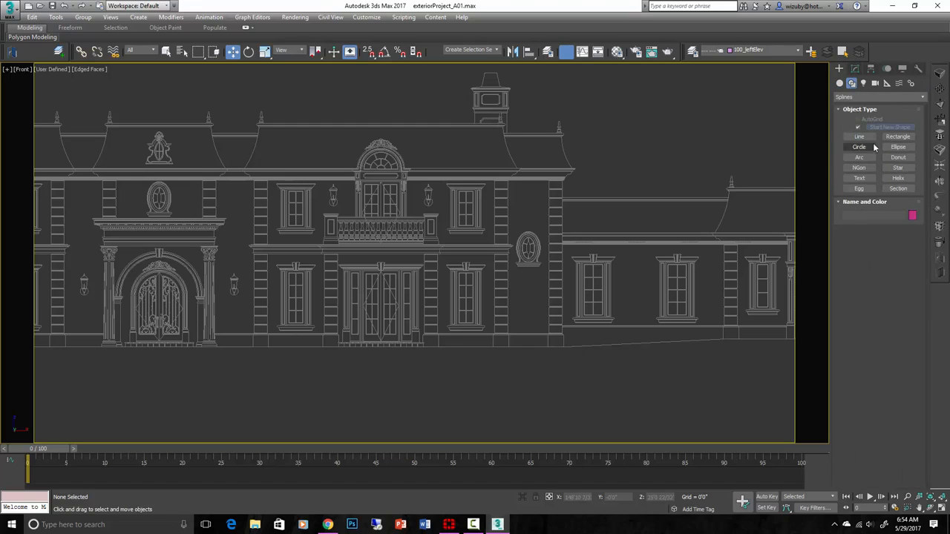
click(859, 137)
scroll(237, 130, up, 3)
key(s)
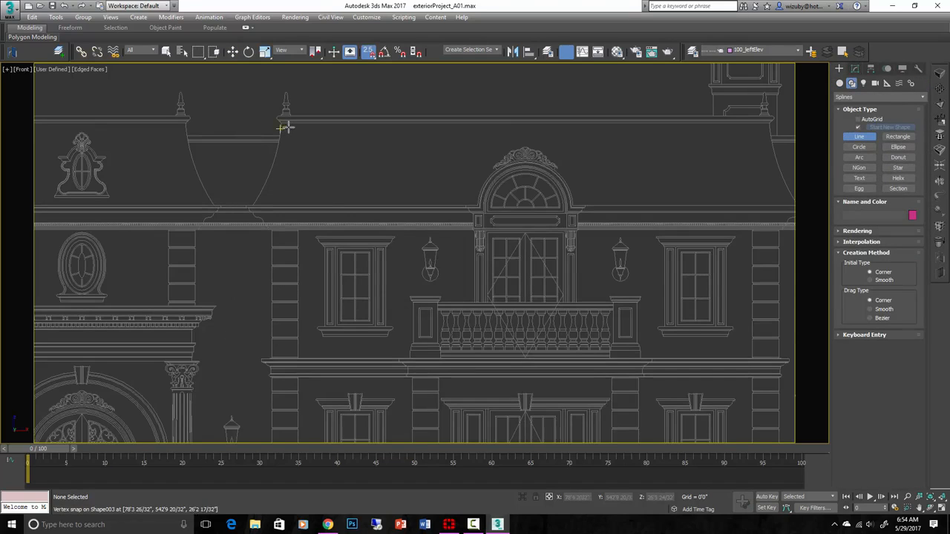
Draw a straight snapped line just below the ridge moulding, between the upper corners of the roof section beside the chimney
scroll(282, 127, up, 5)
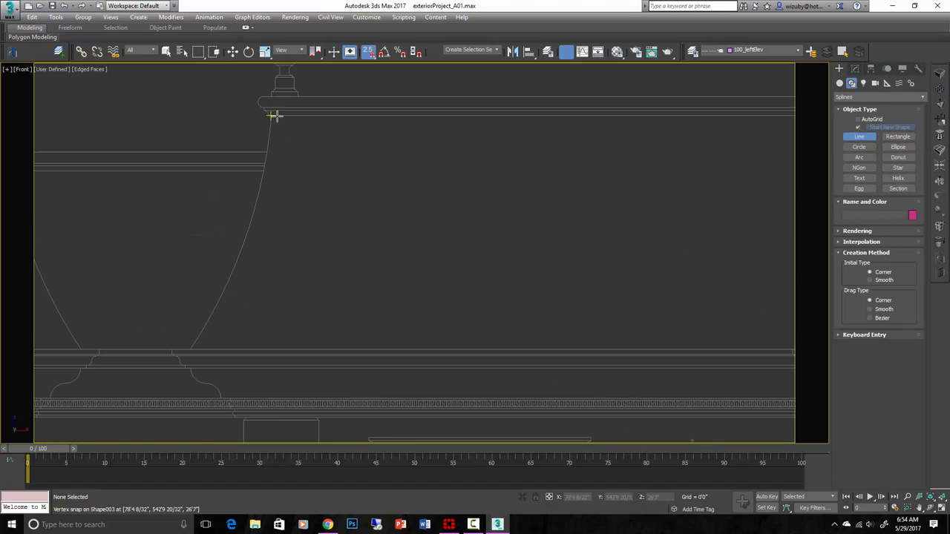
click(274, 115)
scroll(227, 121, down, 4)
scroll(553, 136, up, 5)
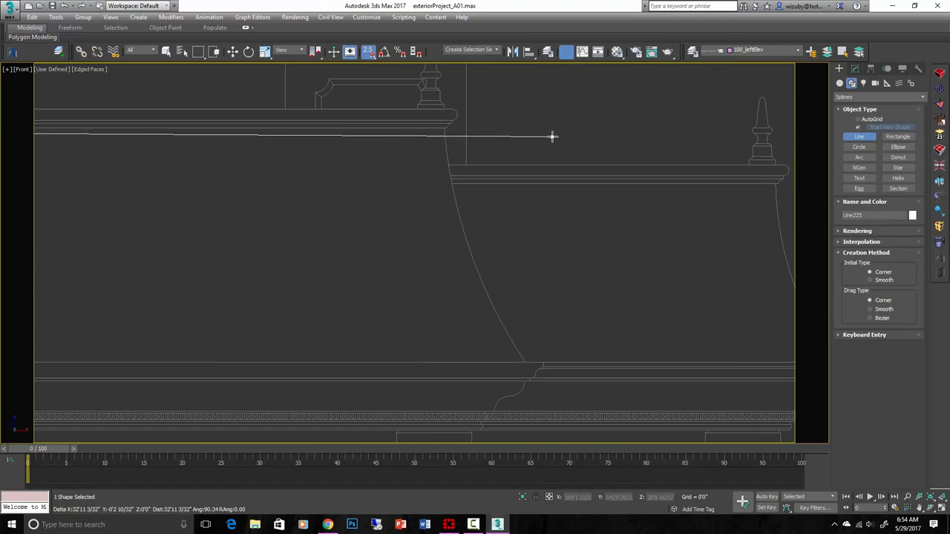
scroll(589, 132, down, 3)
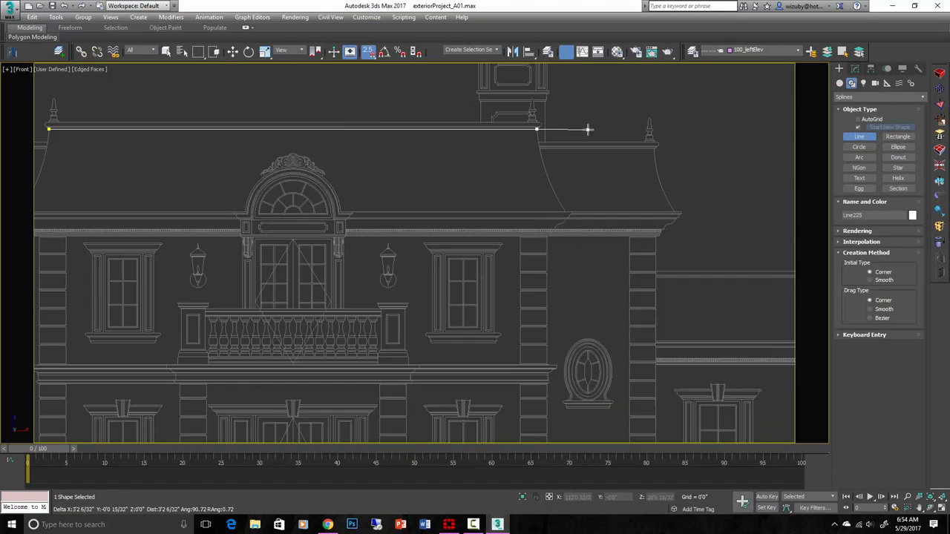
Examine from an orbited view and from the front where the new line lies relative to the elevation drawing
scroll(515, 161, down, 5)
alt+middle_drag(517, 171, 492, 155)
scroll(492, 152, up, 4)
click(492, 152)
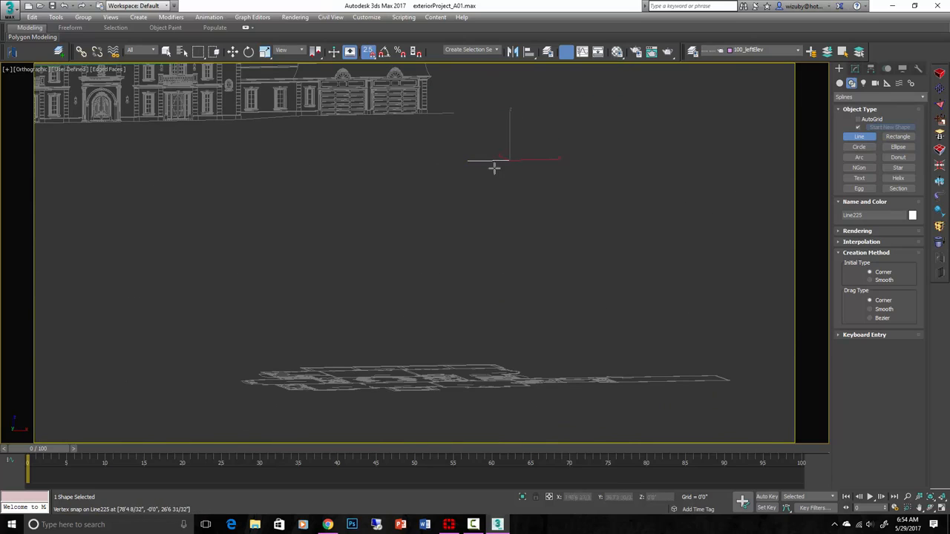
scroll(517, 161, down, 4)
alt+middle_drag(518, 161, 543, 199)
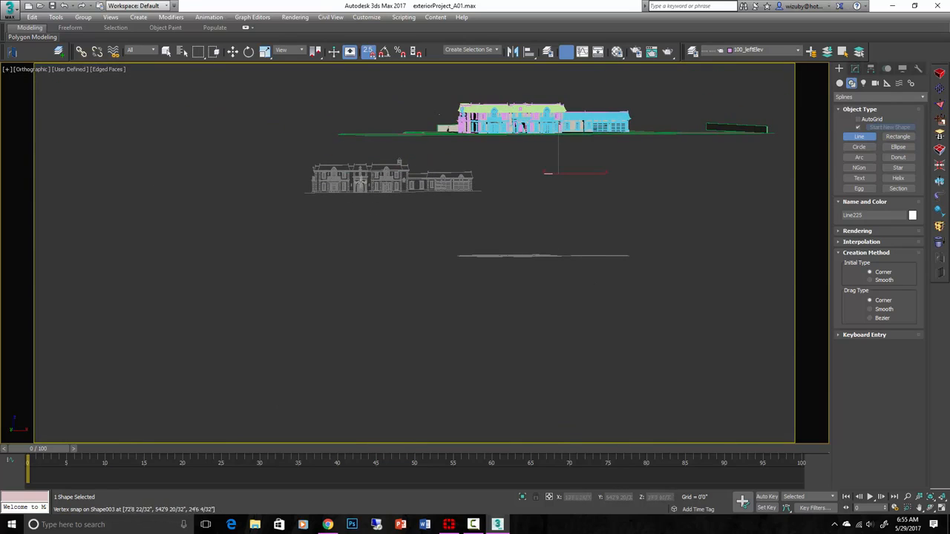
scroll(379, 176, up, 2)
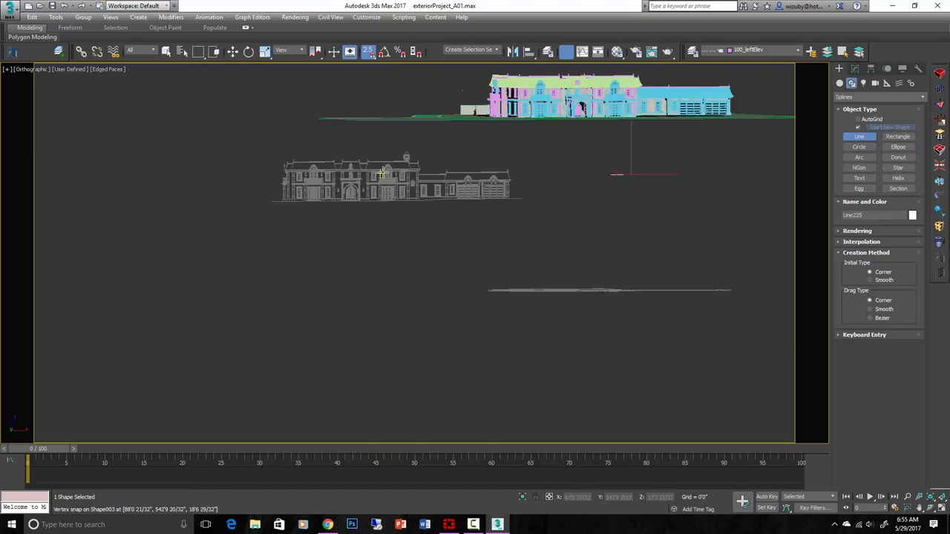
key(f)
scroll(418, 173, up, 5)
scroll(436, 239, down, 4)
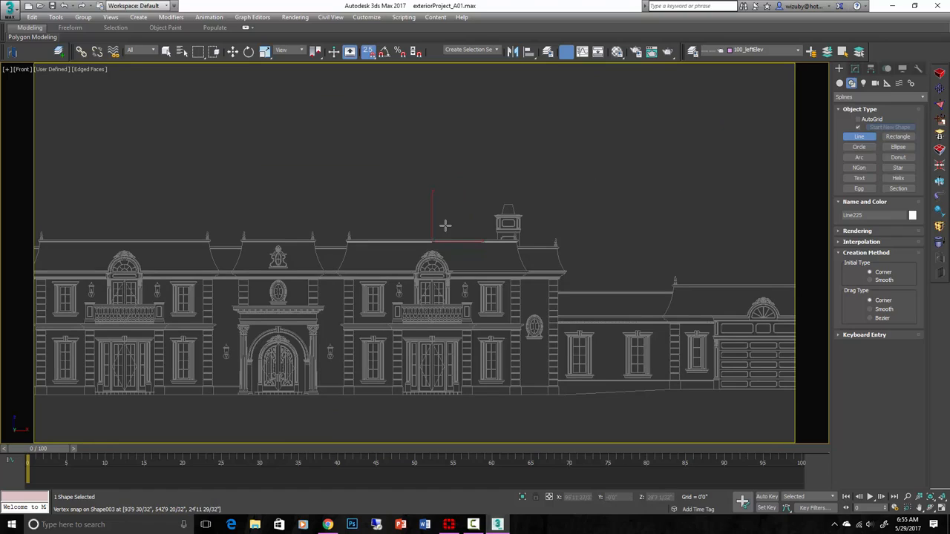
Discard the drawn line and switch snapping to 3D
right_click(445, 225)
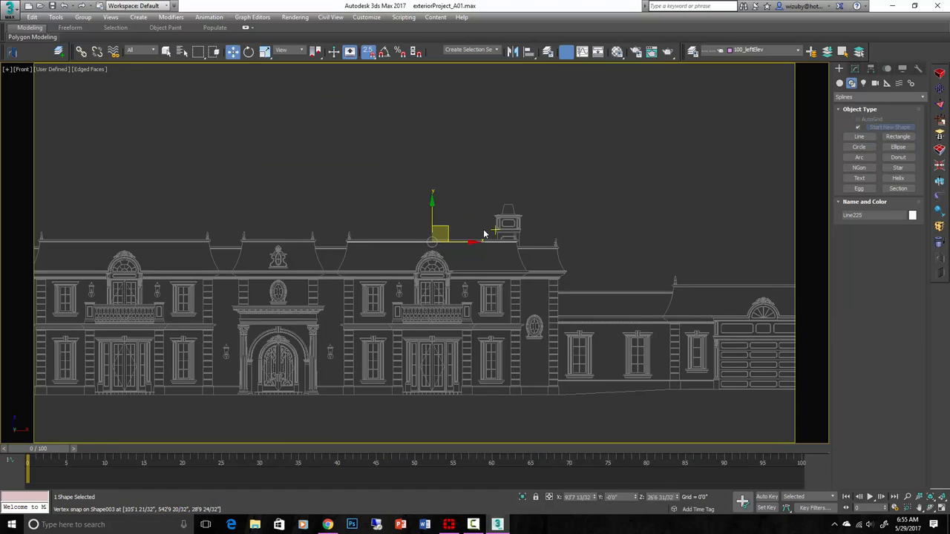
click(393, 117)
click(369, 54)
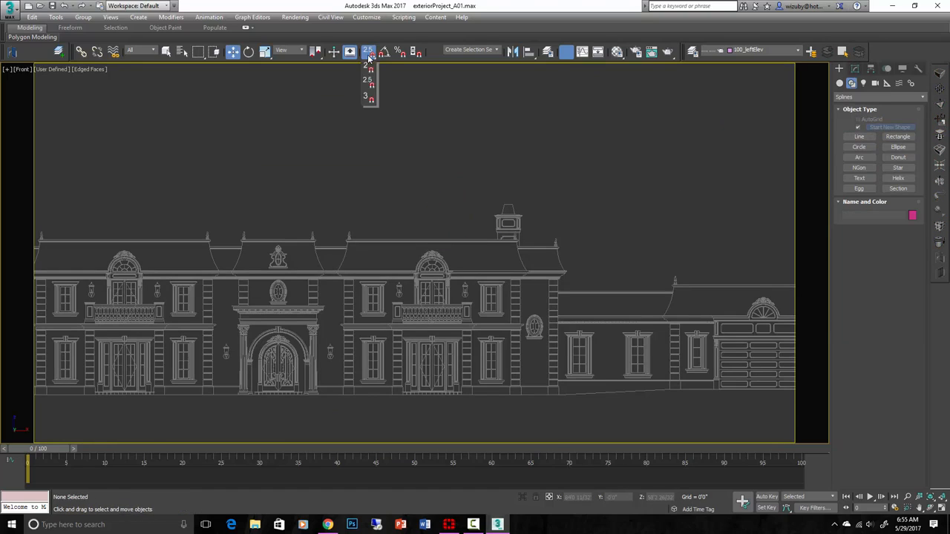
drag(369, 55, 370, 98)
With 3D snapping, draw a straight line between the upper corners of the roof section beside the chimney
click(869, 137)
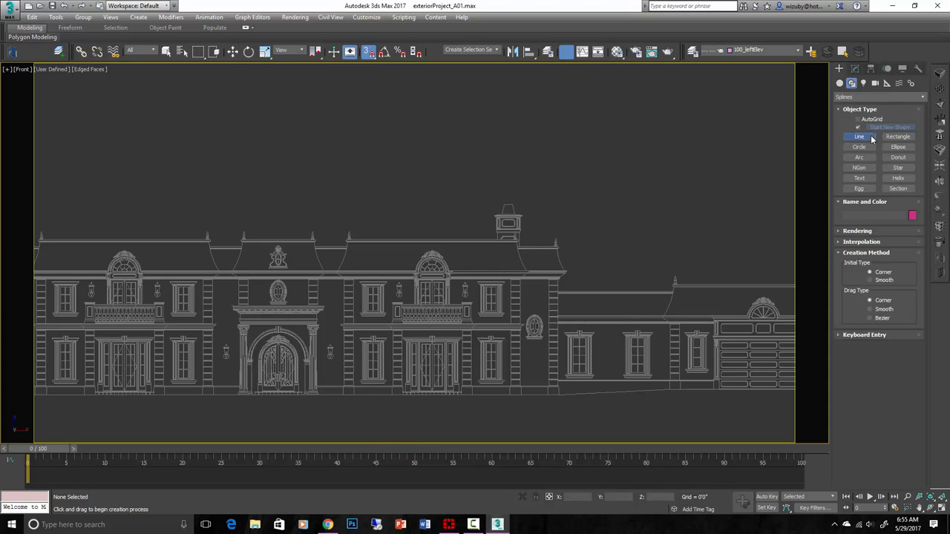
scroll(350, 249, up, 3)
scroll(346, 228, up, 2)
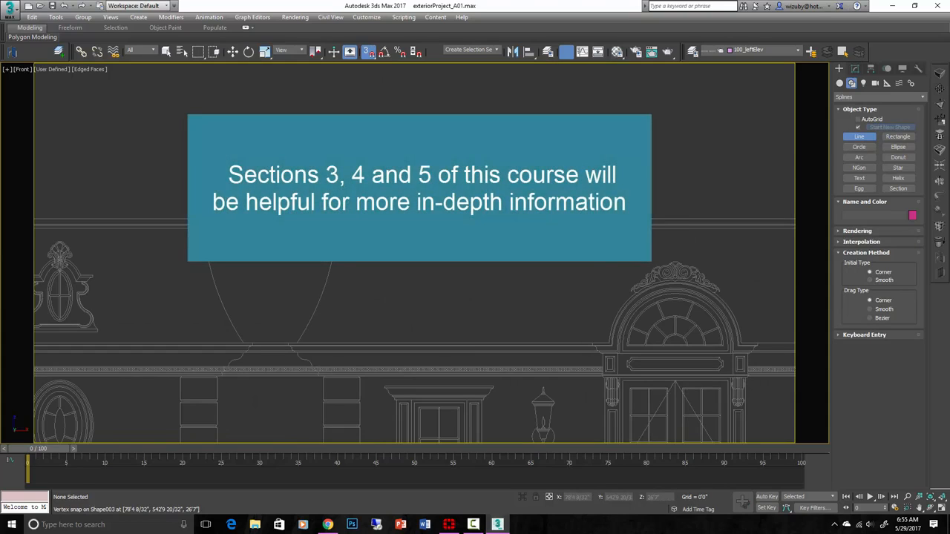
scroll(346, 227, down, 3)
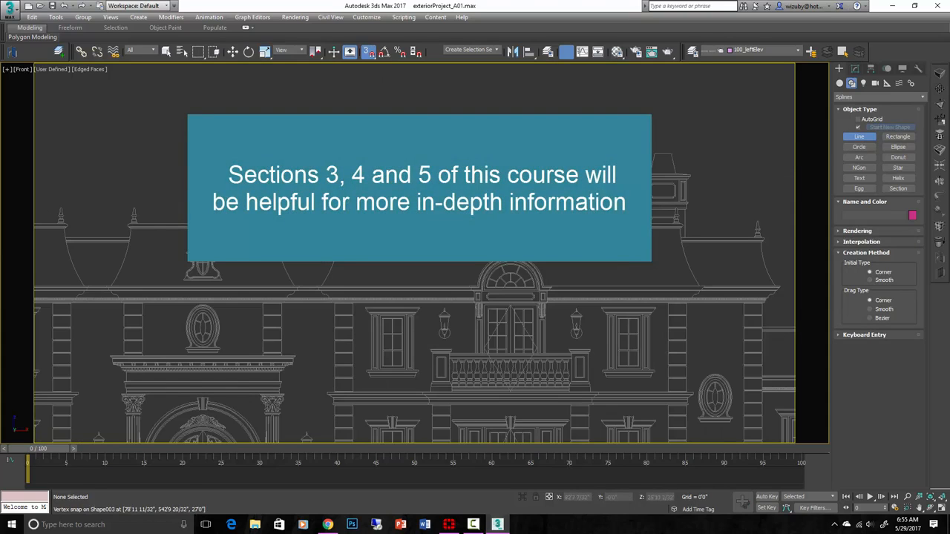
middle_drag(346, 227, 263, 210)
scroll(251, 214, up, 5)
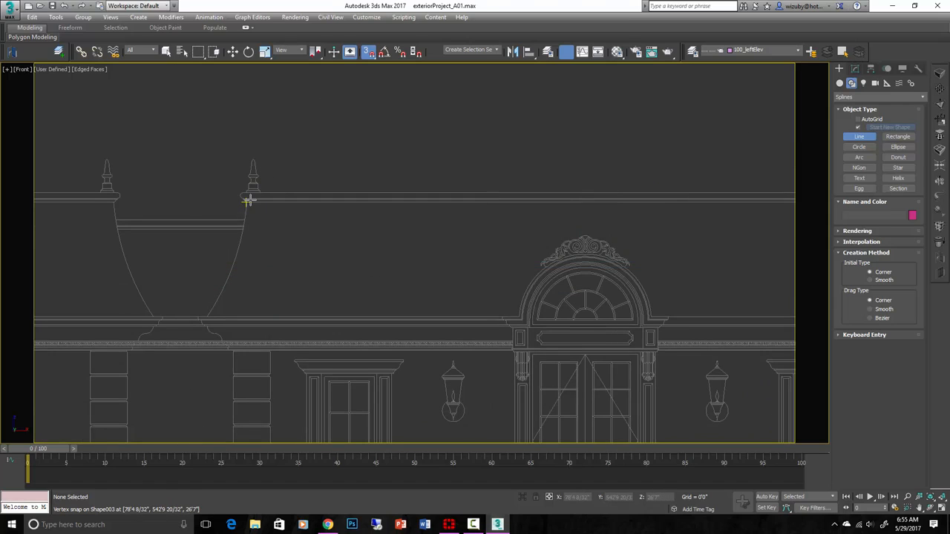
click(249, 201)
scroll(356, 259, down, 2)
scroll(701, 234, up, 2)
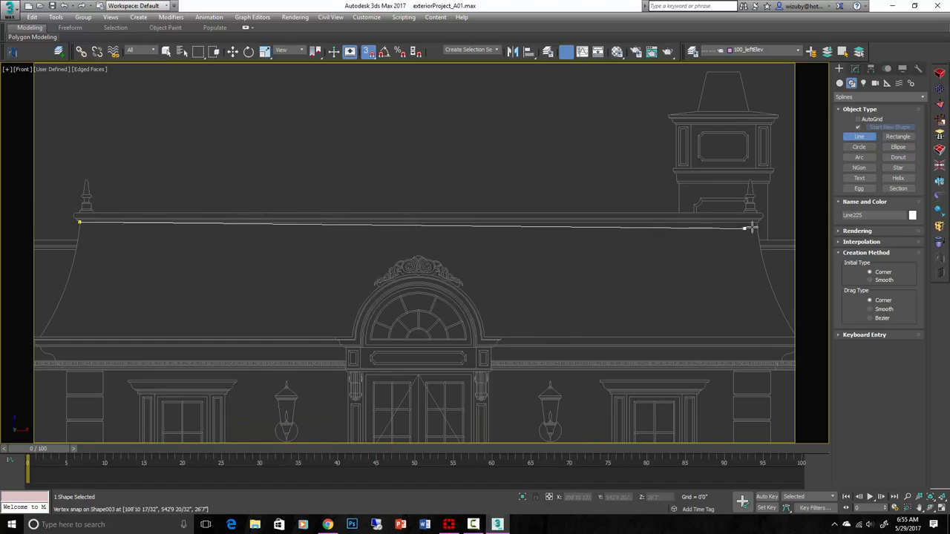
click(752, 228)
Check from an orbited view how the 3D-snapped line sits on the elevation drawing
scroll(607, 257, down, 5)
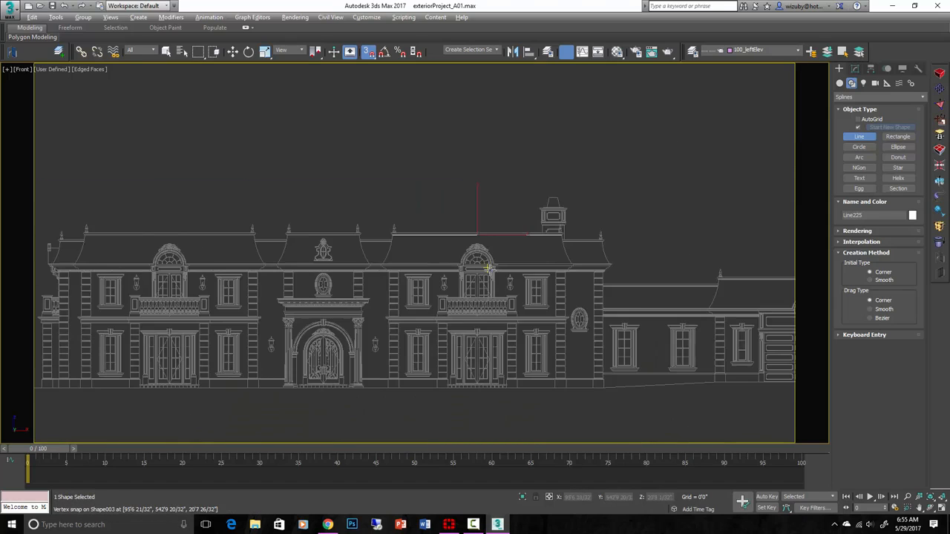
alt+middle_drag(489, 269, 520, 279)
scroll(458, 225, up, 4)
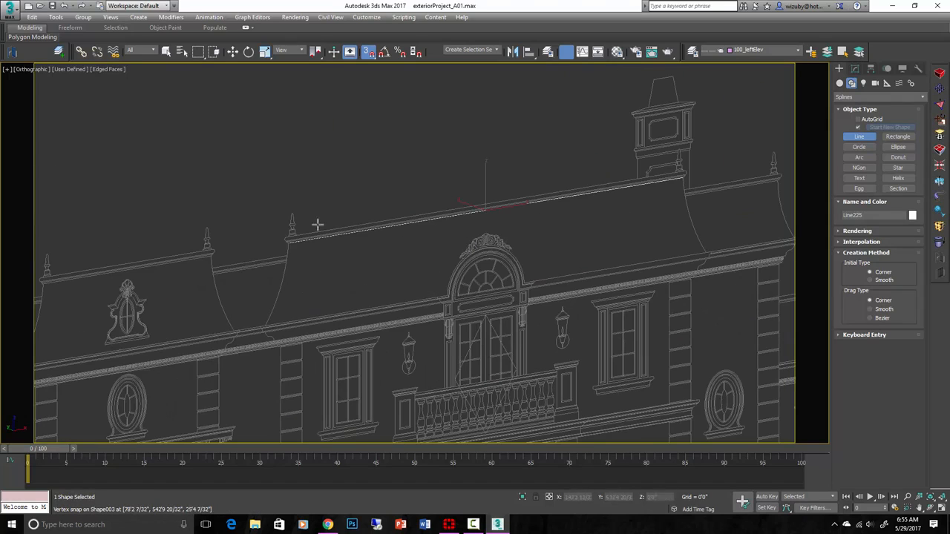
scroll(647, 275, up, 2)
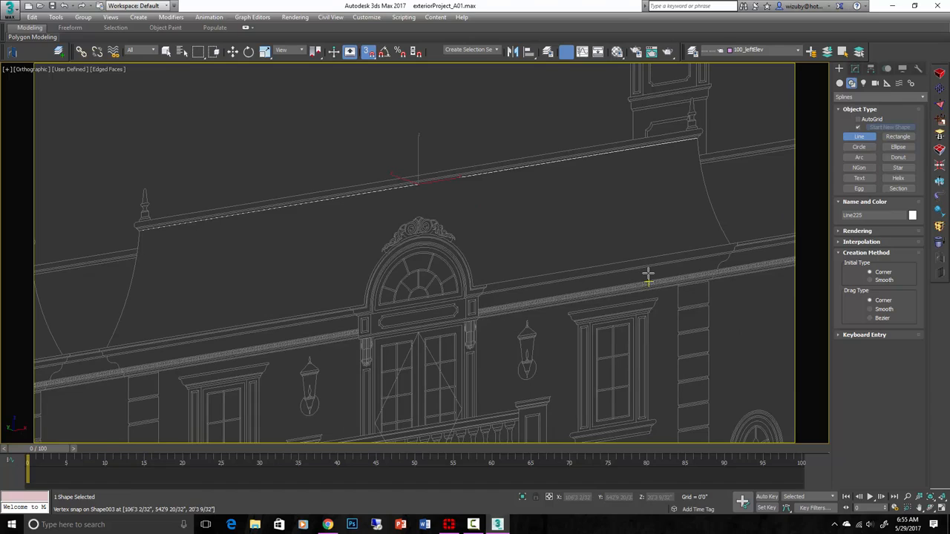
Discard the 3D-snapped line and set snapping back to 2.5D
right_click(647, 275)
click(369, 52)
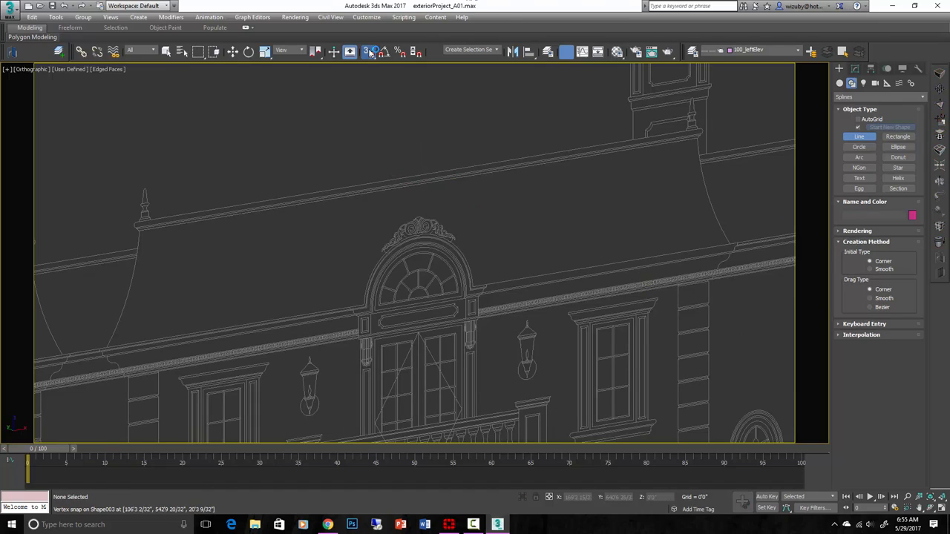
drag(370, 51, 368, 88)
Examine the elevation drawing in the front view, from the main house across to the garage wing
key(f)
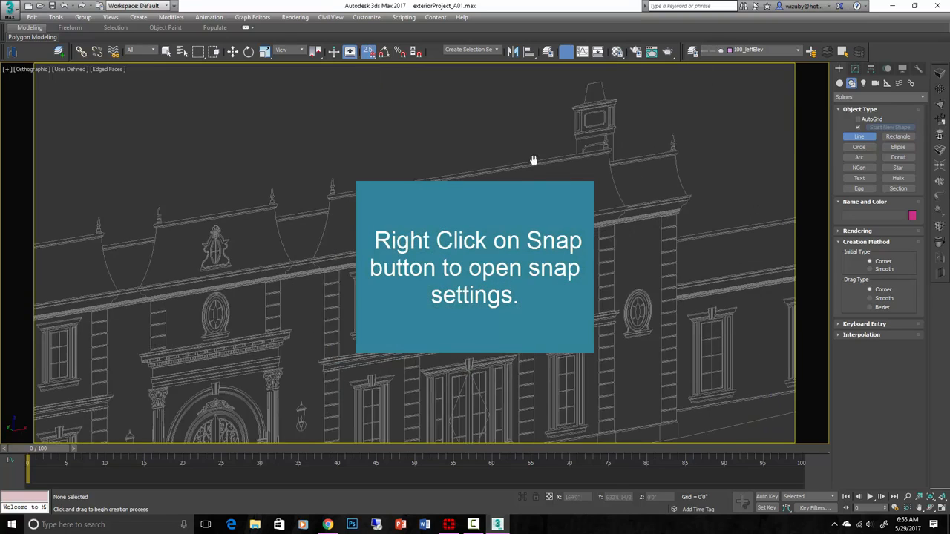
scroll(535, 156, down, 5)
scroll(330, 100, up, 5)
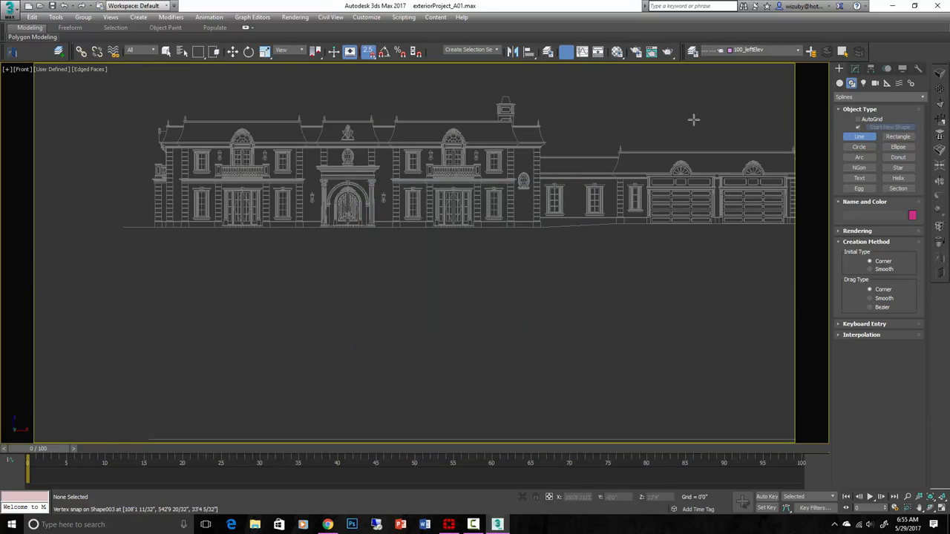
middle_drag(693, 119, 632, 123)
scroll(556, 156, up, 3)
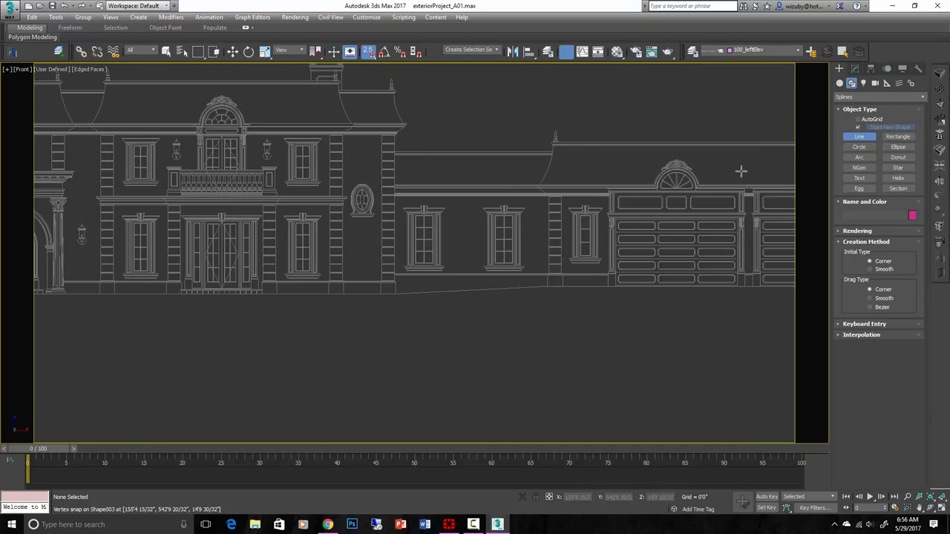
scroll(275, 223, down, 3)
middle_drag(275, 223, 314, 225)
scroll(435, 227, up, 2)
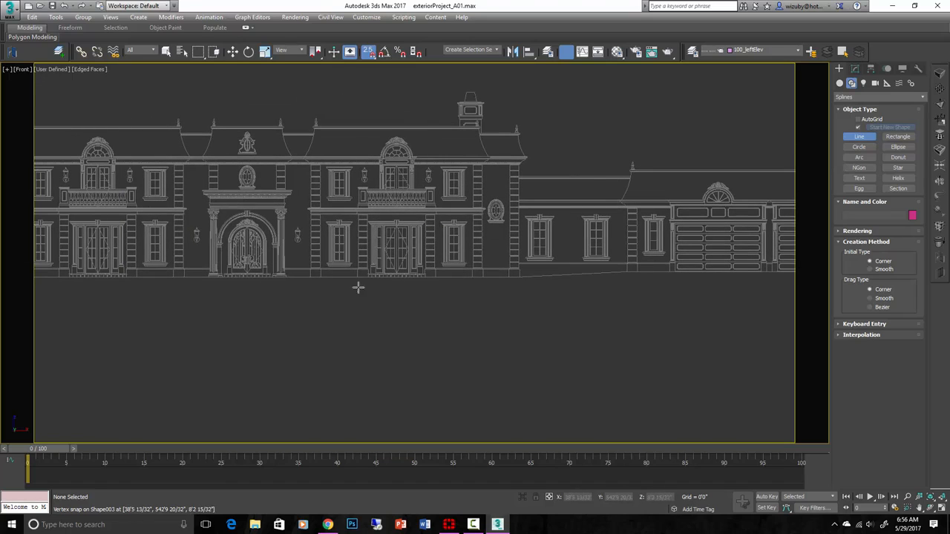
Draw a snapped rectangle about 10'1" long and 20'3" wide over the connecting wing's wall, framing its two windows
click(895, 139)
scroll(565, 250, up, 3)
middle_drag(564, 250, 473, 257)
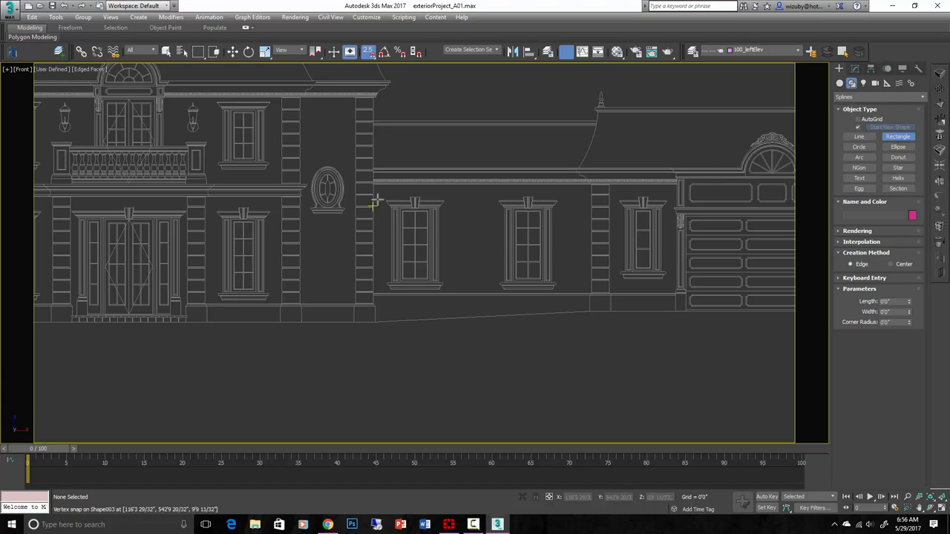
drag(375, 185, 590, 291)
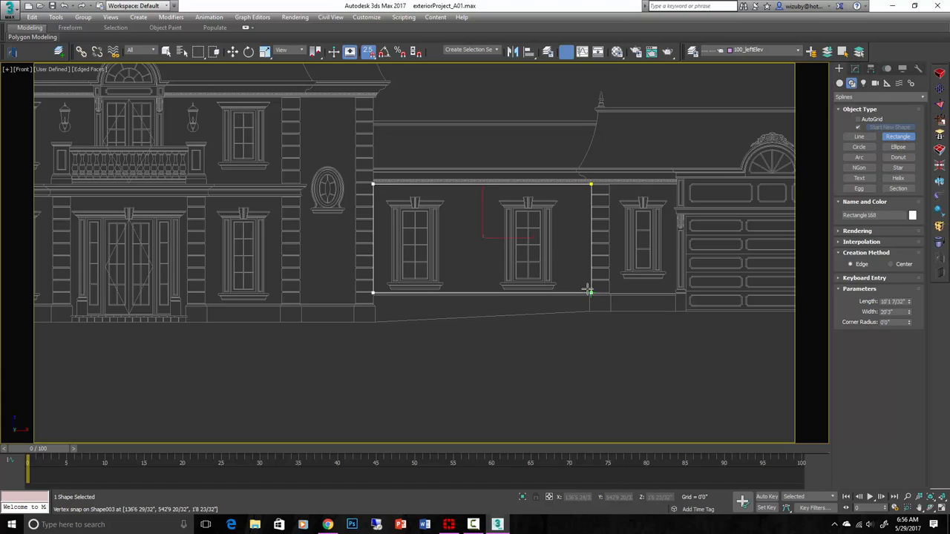
Check which snap types are enabled in the grid and snap settings, reviewing Vertex snapping against the traced wall
right_click(369, 53)
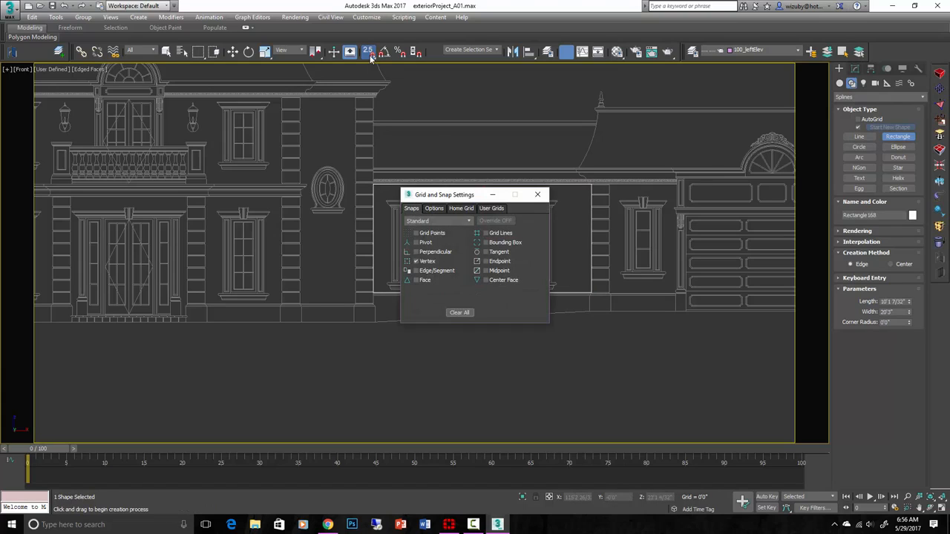
click(369, 54)
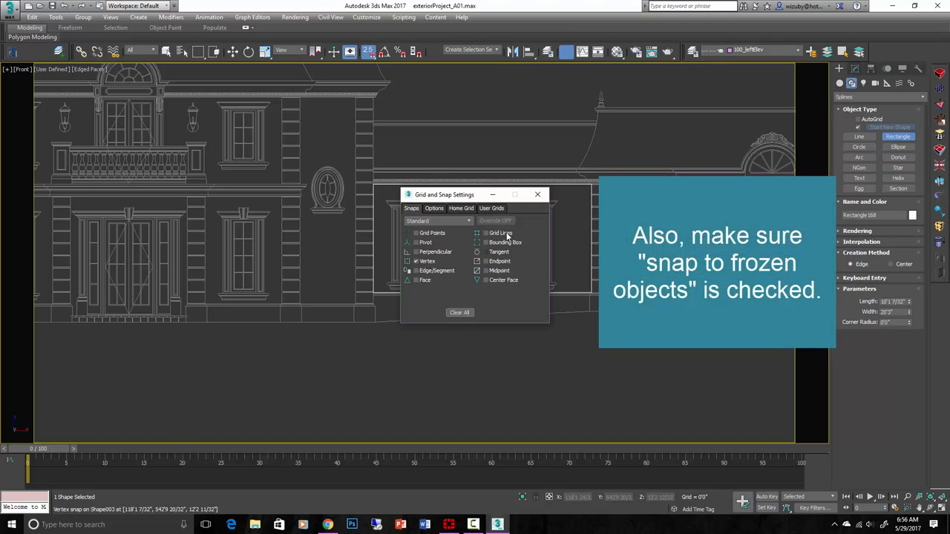
click(537, 194)
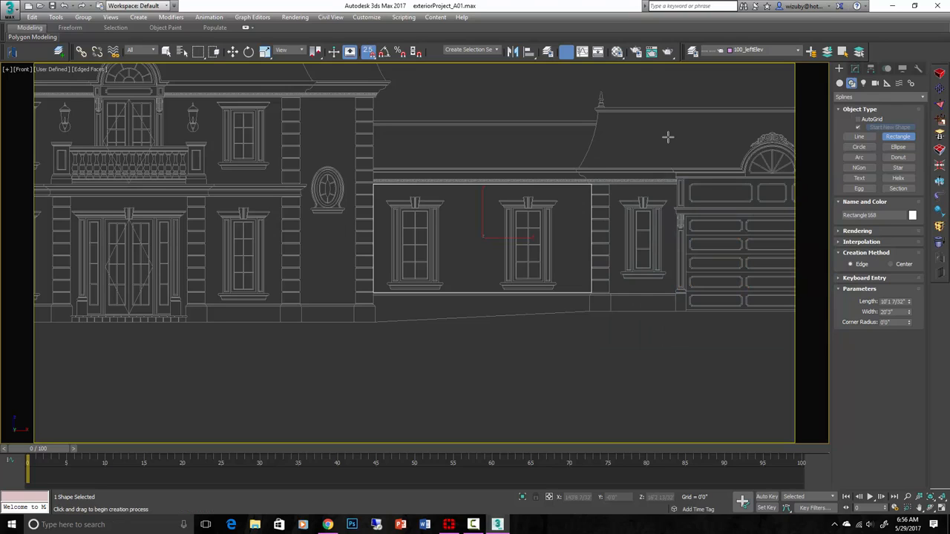
scroll(422, 130, up, 2)
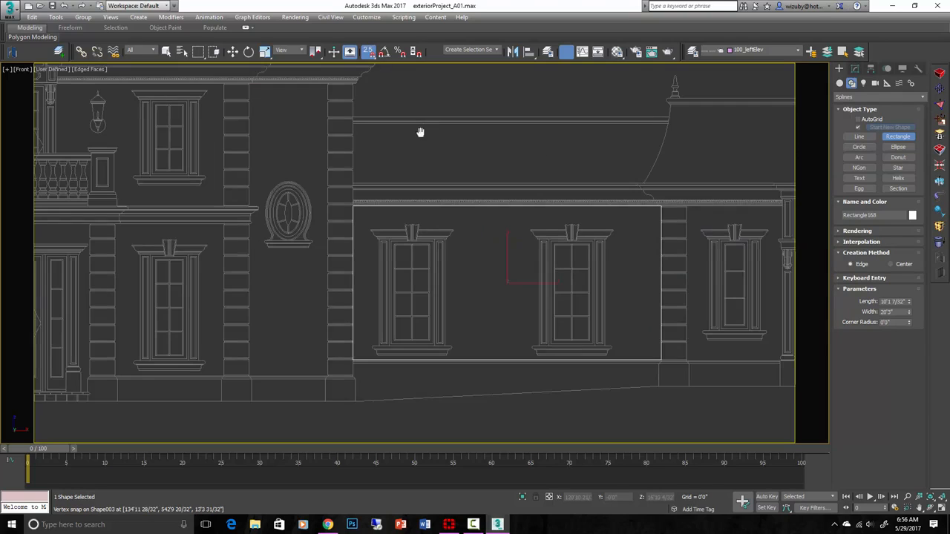
scroll(380, 171, down, 2)
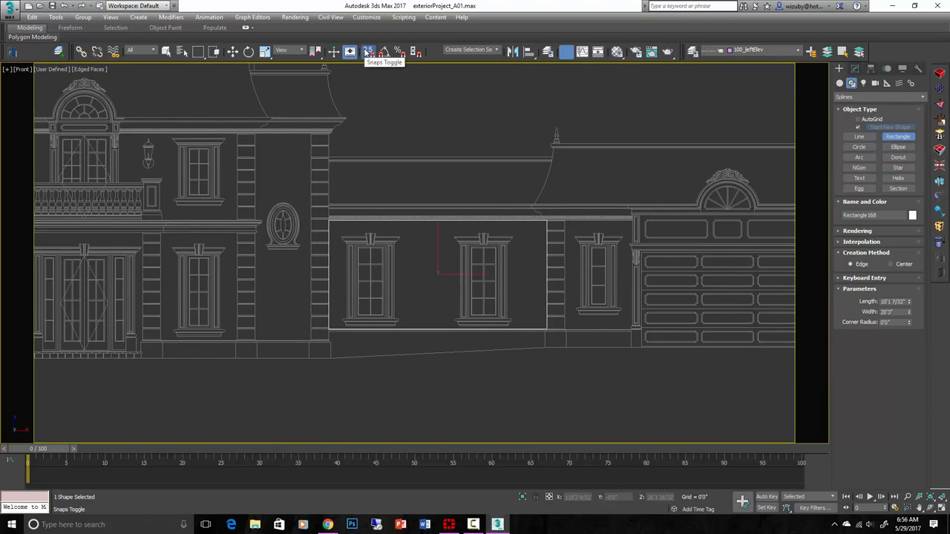
right_click(368, 52)
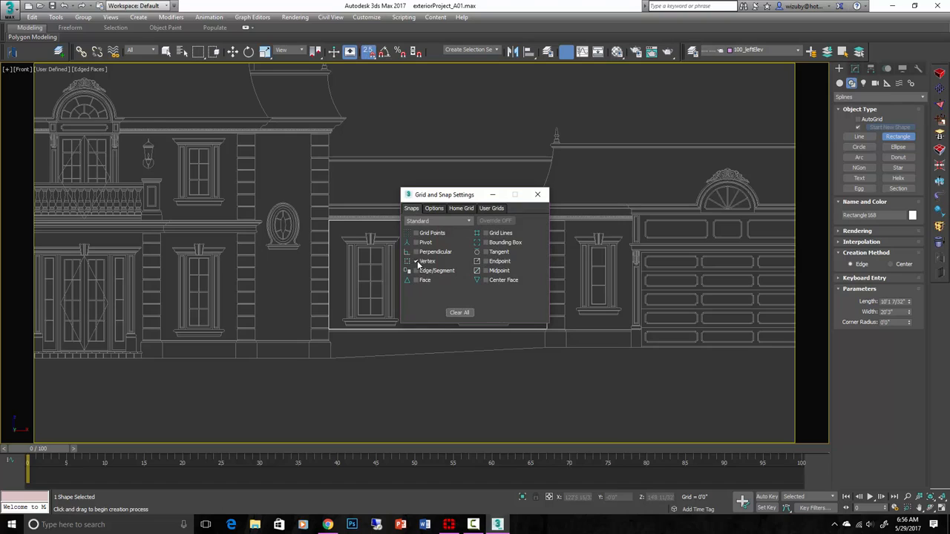
click(537, 194)
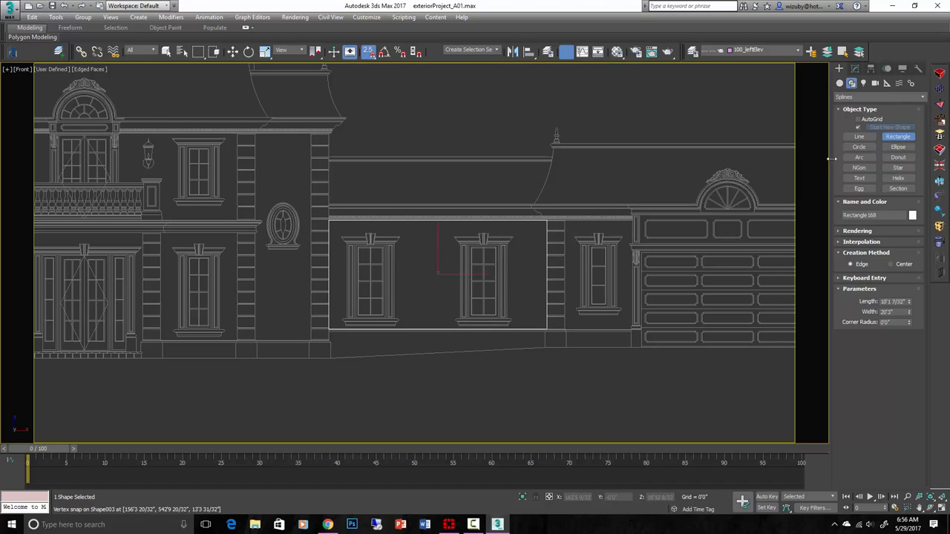
Add two snapped window rectangles, each 7'0" long and 3'0" wide, to the connecting wing's wall shape without starting a new shape
click(859, 127)
scroll(341, 256, up, 5)
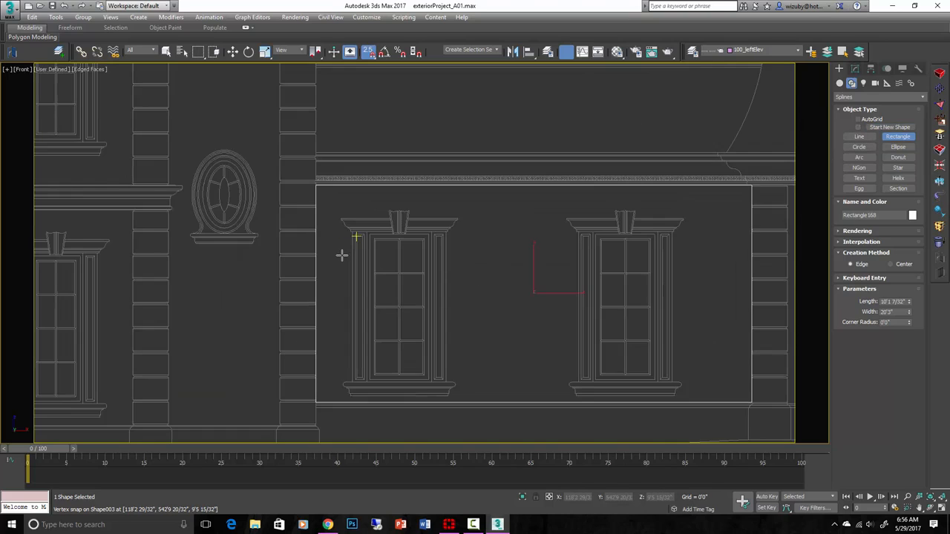
middle_drag(342, 254, 319, 199)
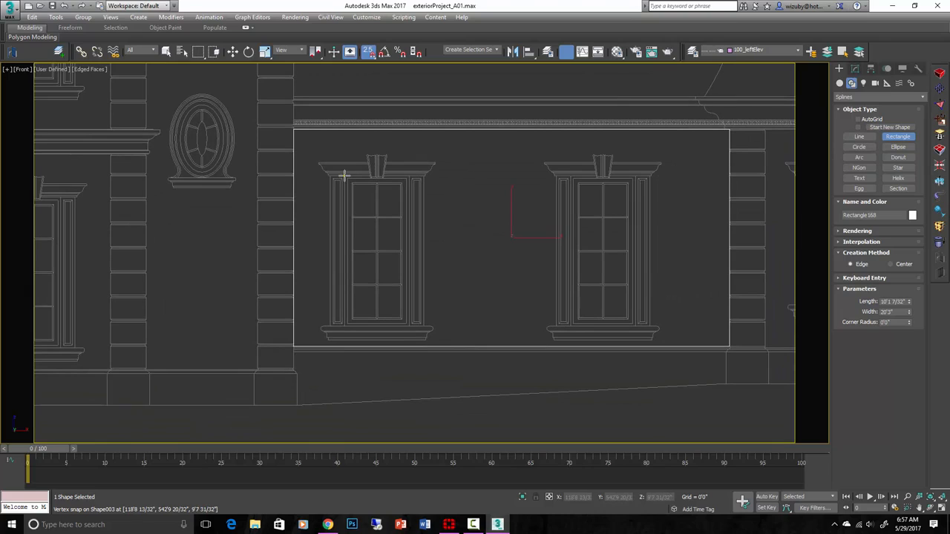
drag(344, 175, 409, 328)
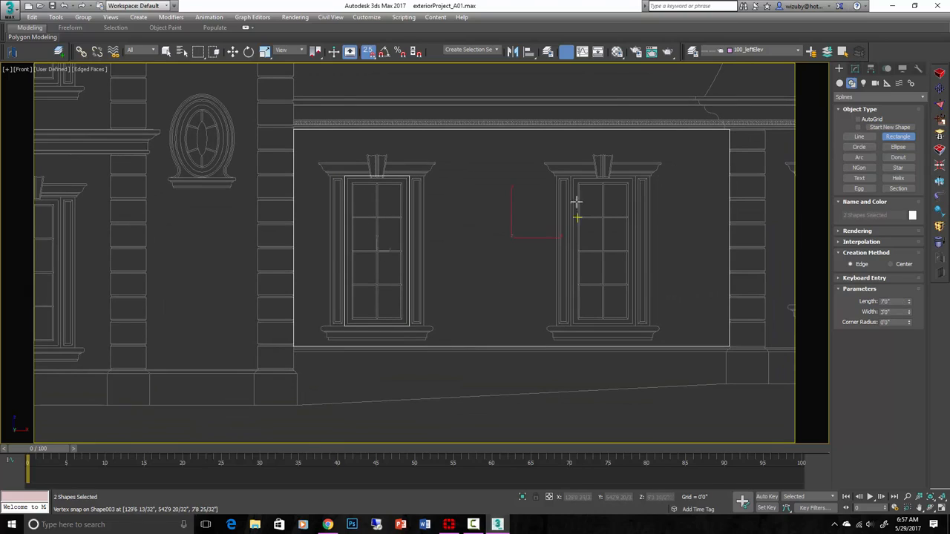
drag(571, 178, 636, 327)
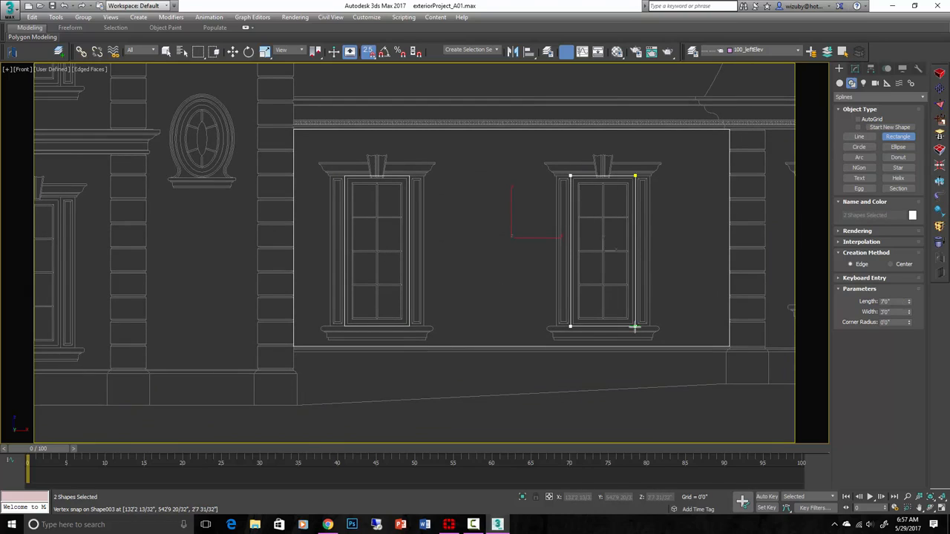
Extrude the connecting wing's wall shape with its two window openings by -0'8"
scroll(549, 261, down, 8)
alt+middle_drag(554, 276, 576, 280)
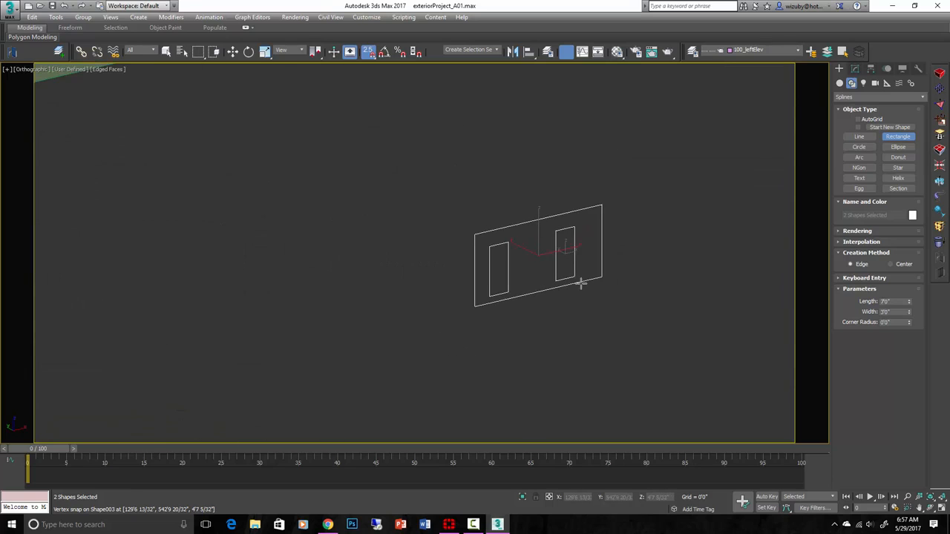
scroll(580, 357, up, 4)
alt+middle_drag(569, 339, 758, 272)
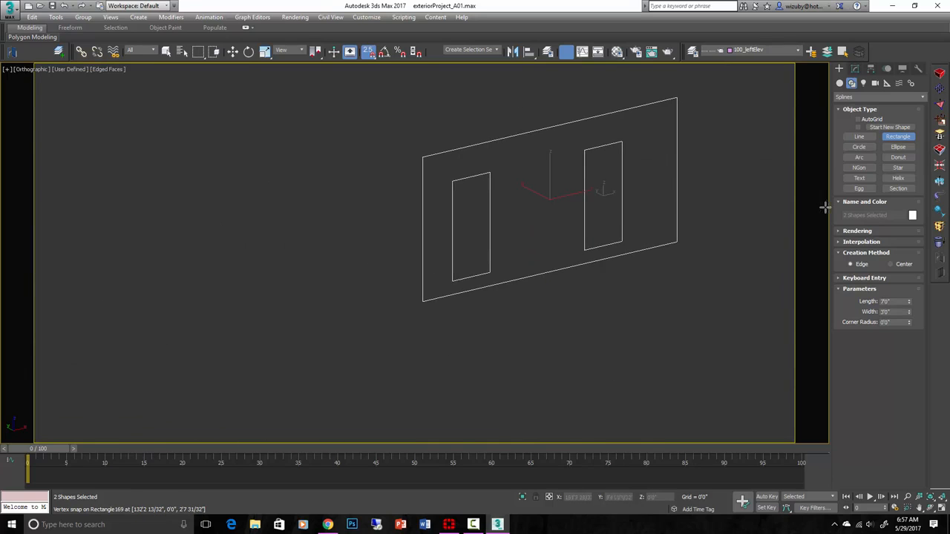
click(938, 183)
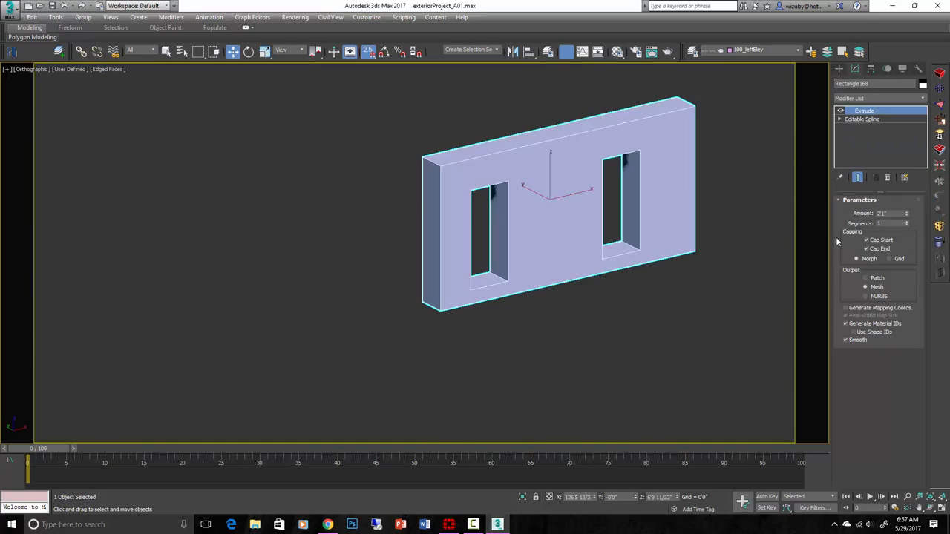
drag(906, 214, 813, 251)
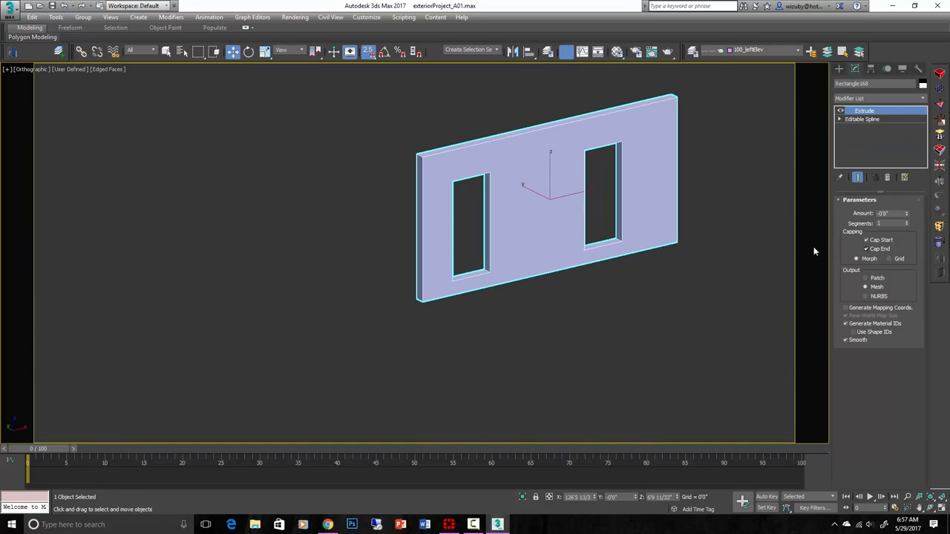
Remove the Extrude modifier from the two-window wall and apply Extrude again with an amount of -0'8"
click(889, 178)
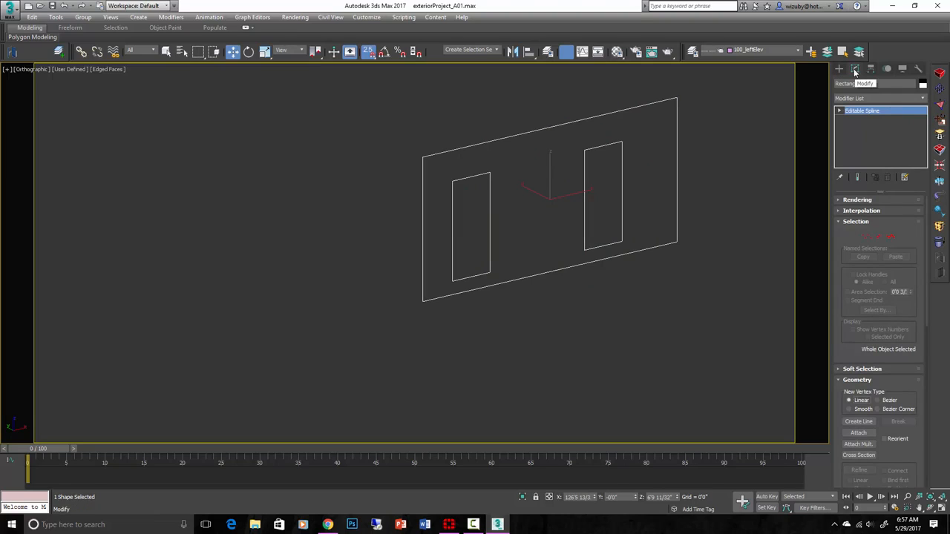
click(924, 99)
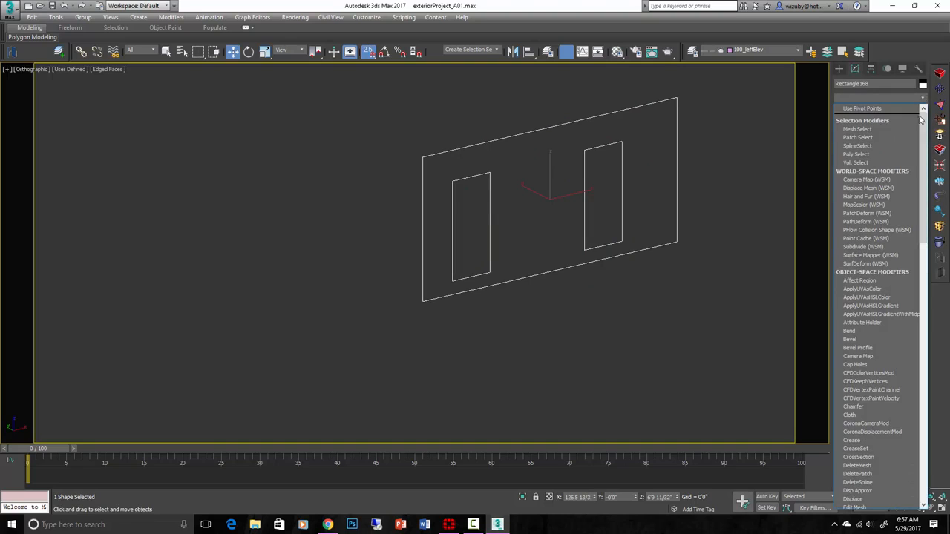
scroll(879, 259, down, 10)
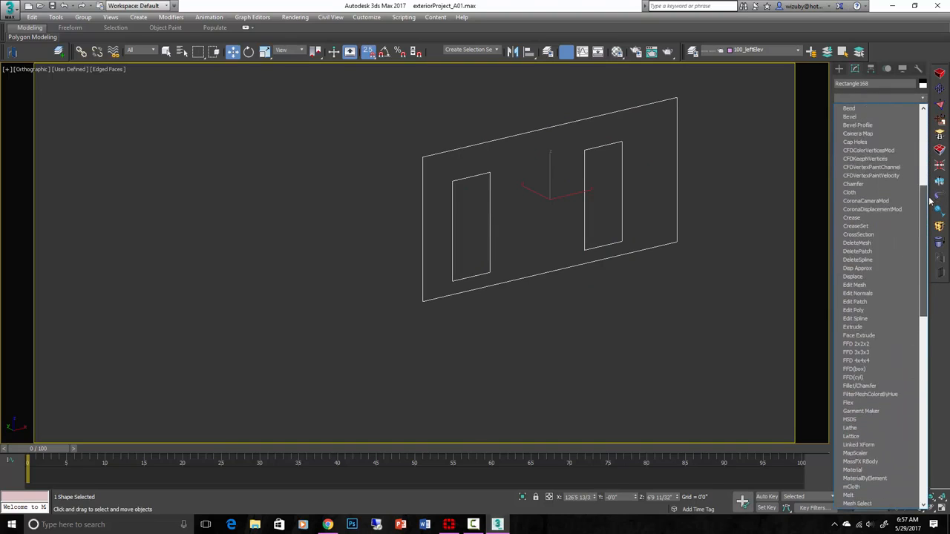
click(875, 294)
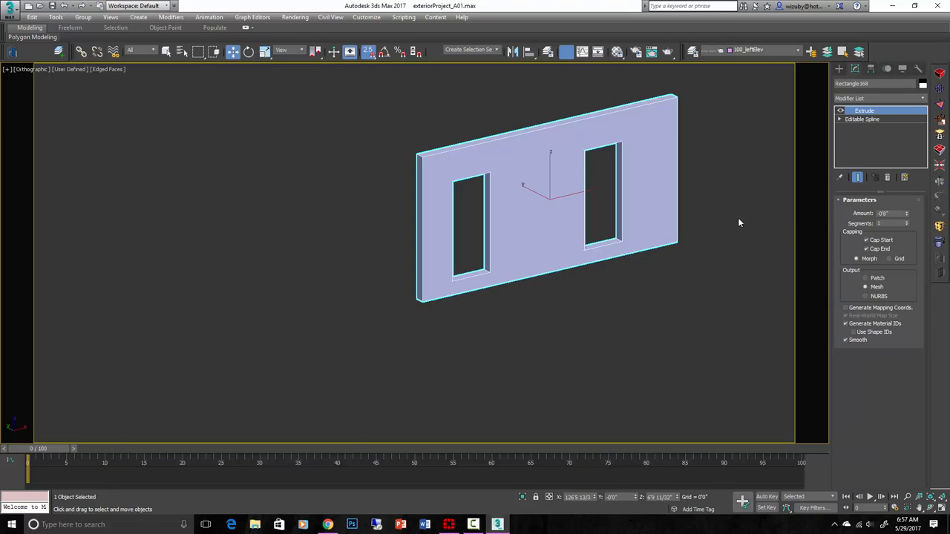
Draw a snapped rectangle about 10'1" by 7'11" over the wall beside the garage, adding a 6'0" by 2'0" window rectangle to the same shape
scroll(564, 245, down, 5)
alt+middle_drag(564, 245, 537, 268)
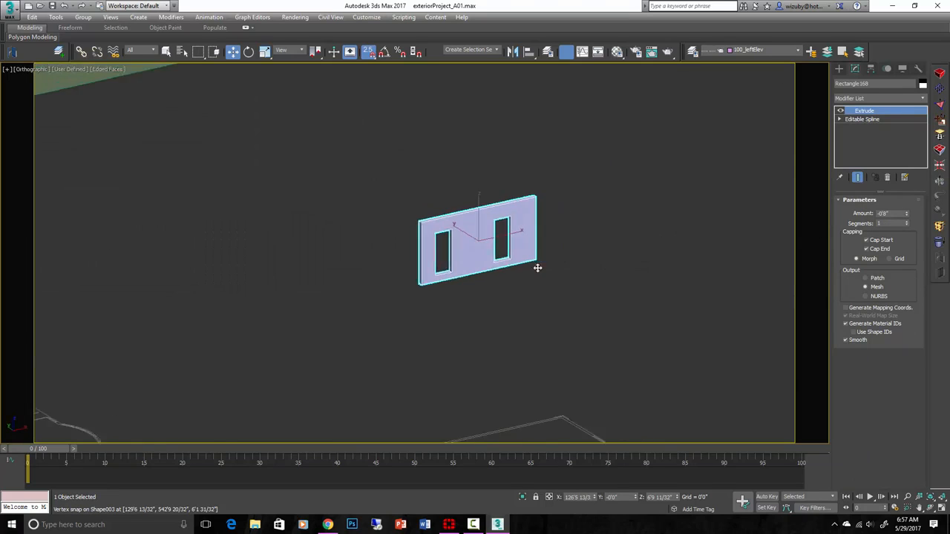
key(f)
scroll(557, 242, down, 4)
middle_drag(608, 238, 415, 206)
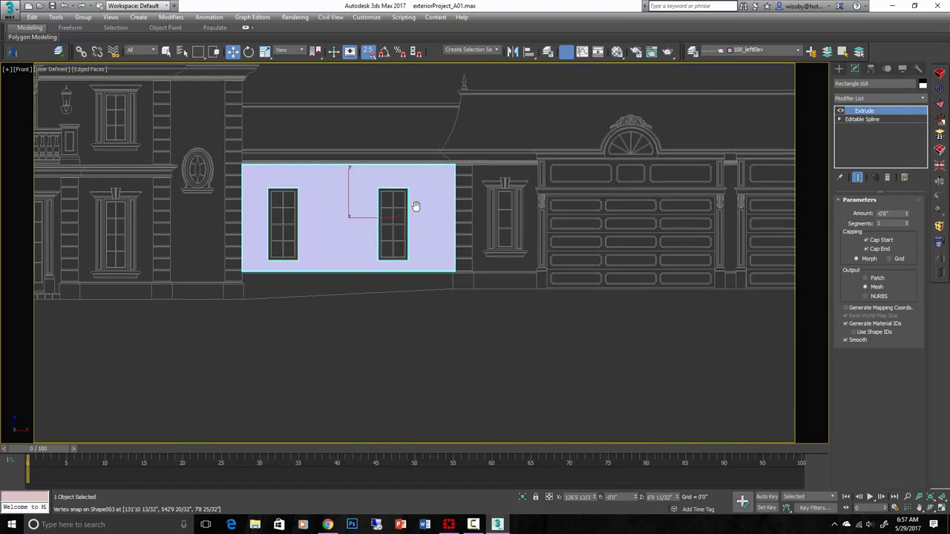
scroll(434, 206, up, 2)
click(840, 68)
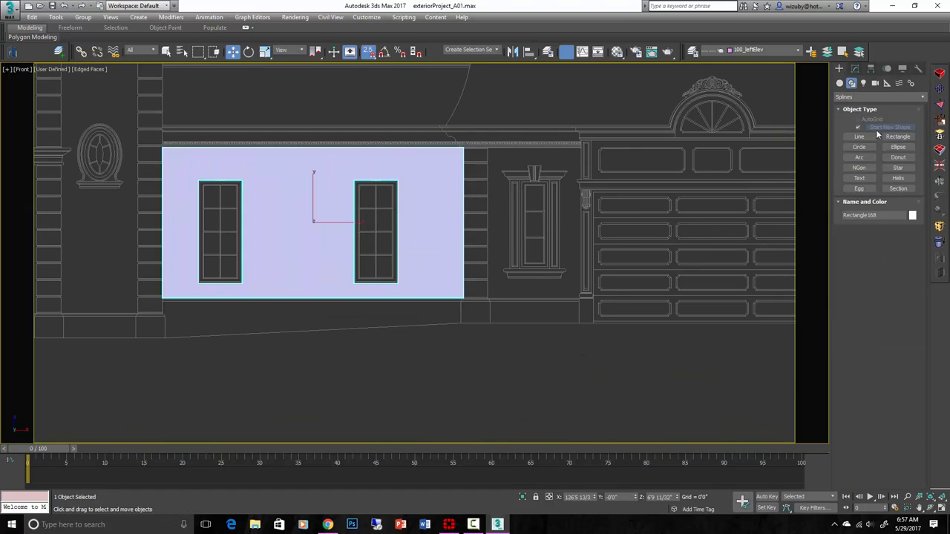
click(898, 136)
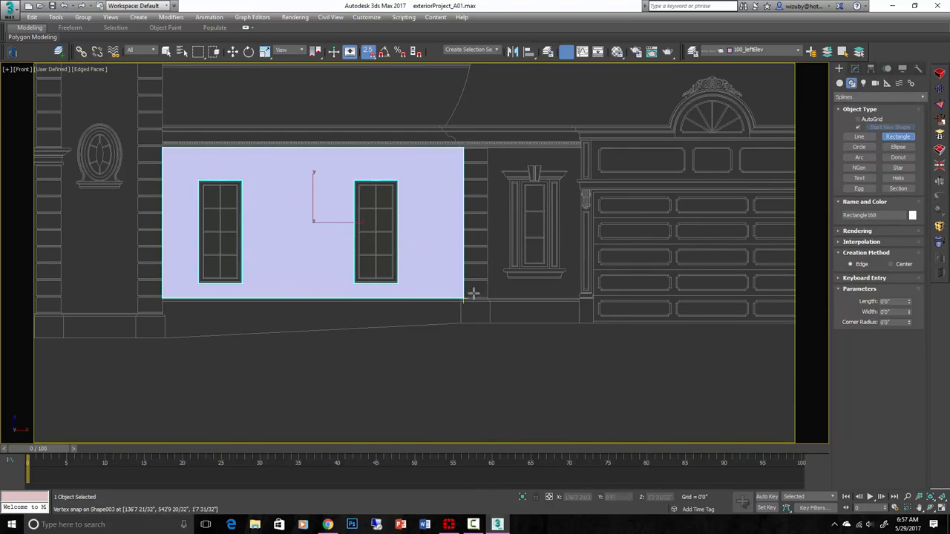
drag(473, 292, 581, 148)
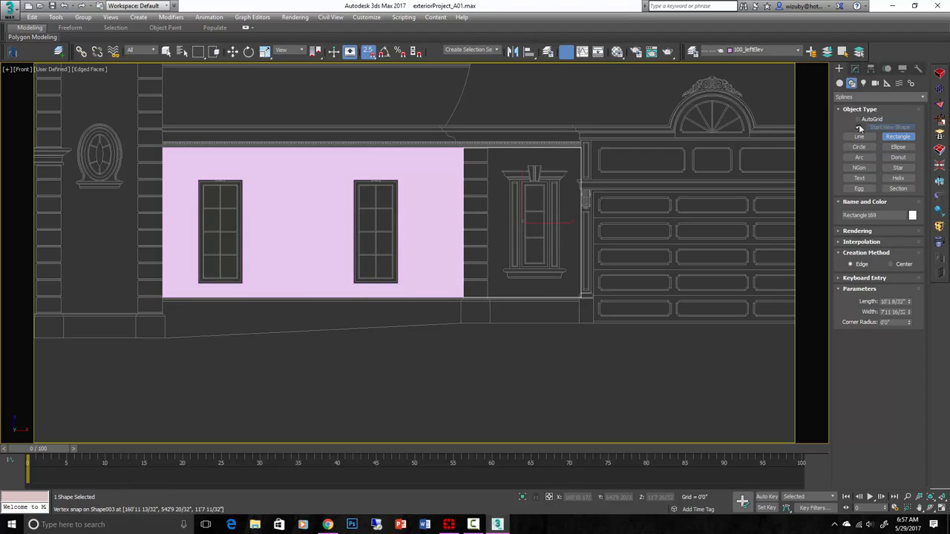
scroll(523, 183, up, 4)
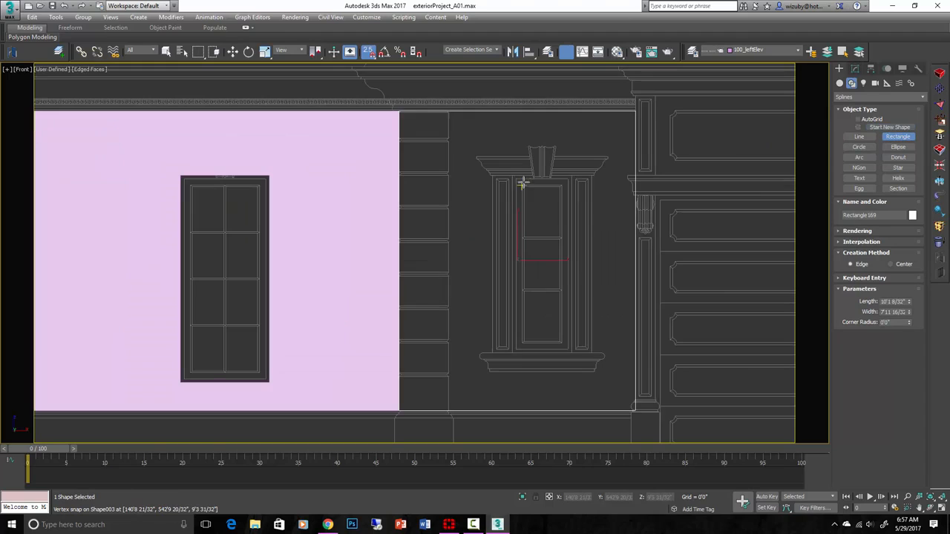
drag(512, 176, 571, 353)
Extrude the single-window wall shape beside the garage by -0'8" and deselect it
scroll(571, 353, down, 5)
alt+middle_drag(536, 292, 587, 293)
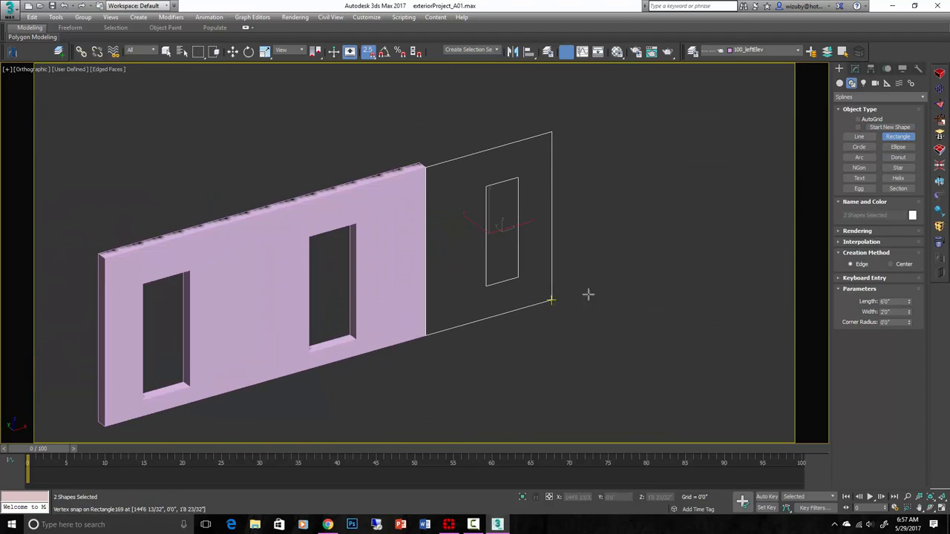
click(940, 189)
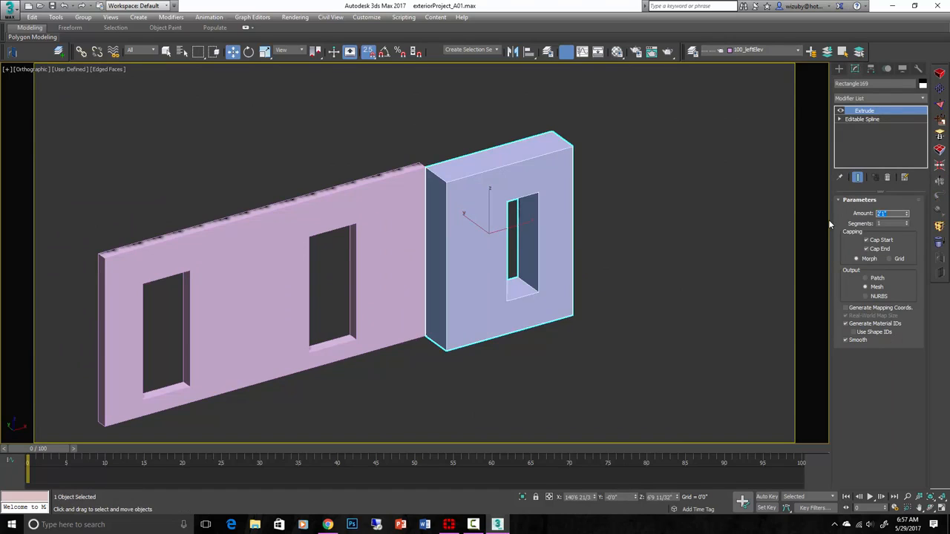
key(Return)
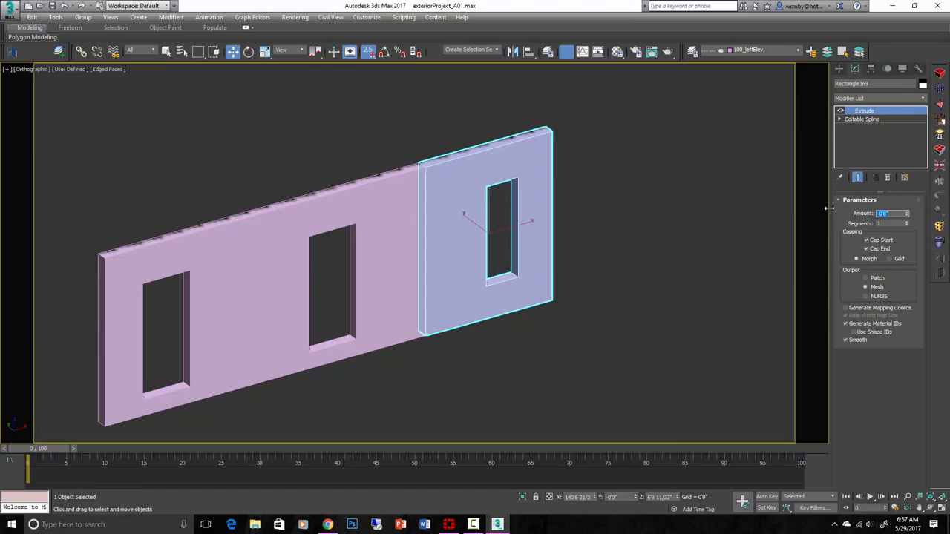
click(589, 239)
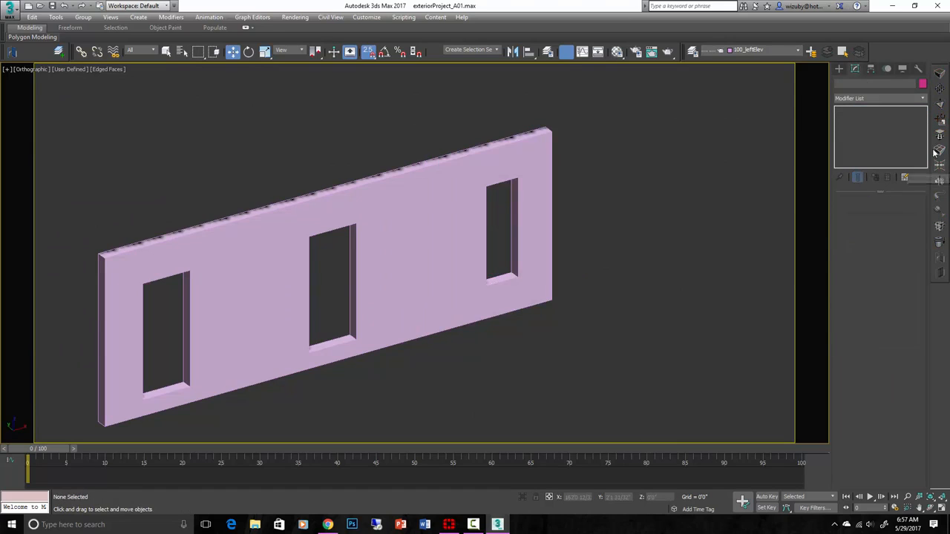
Examine the single-window wall beside its neighbour against the elevation drawing, in the front view and from an orbited angle
click(548, 155)
key(f)
scroll(543, 179, down, 2)
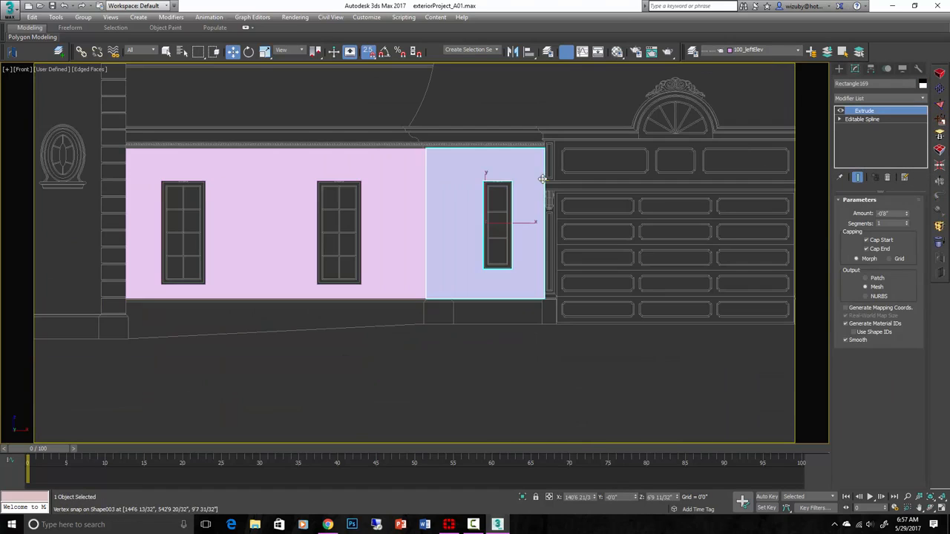
click(517, 334)
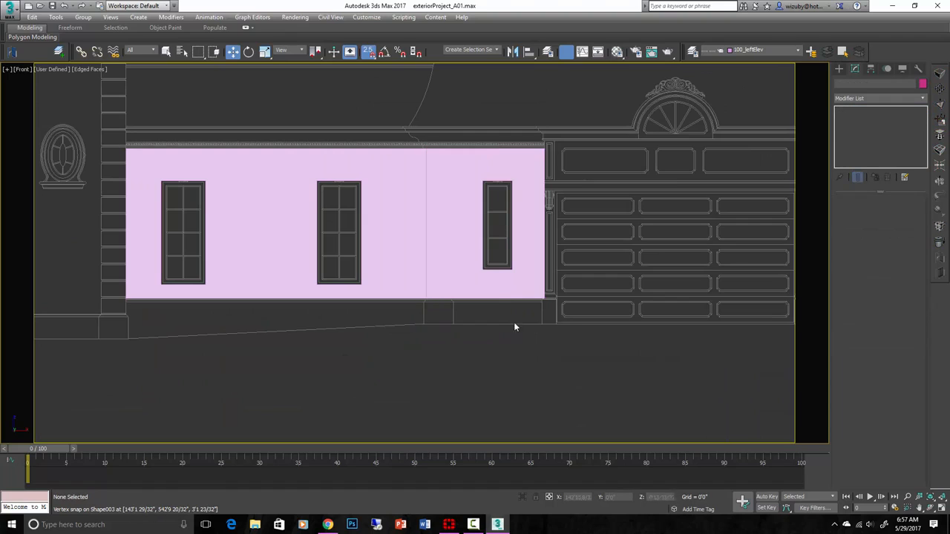
click(507, 283)
scroll(507, 282, down, 3)
key(alt+q)
alt+middle_drag(527, 305, 539, 314)
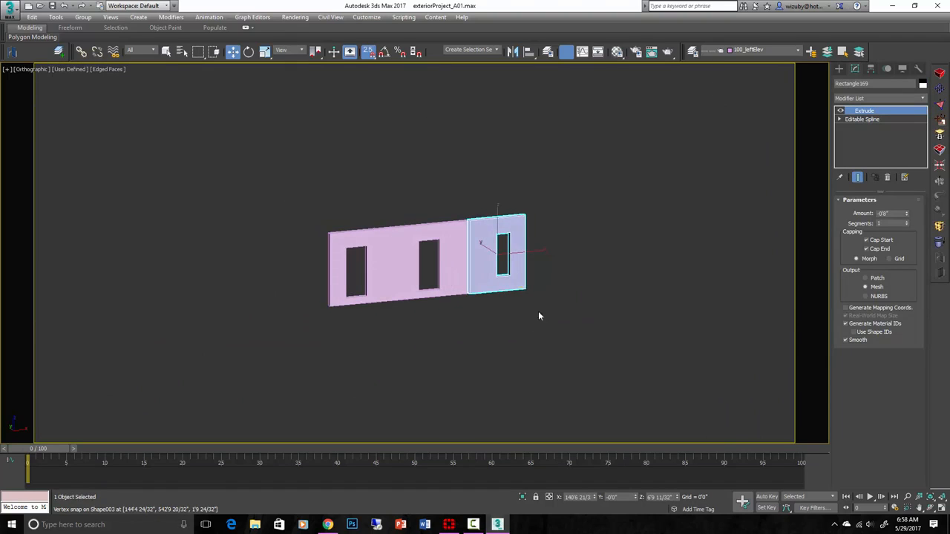
Locate the extruded wall pieces relative to the mansion's floor plan in a wireframe top view
key(t)
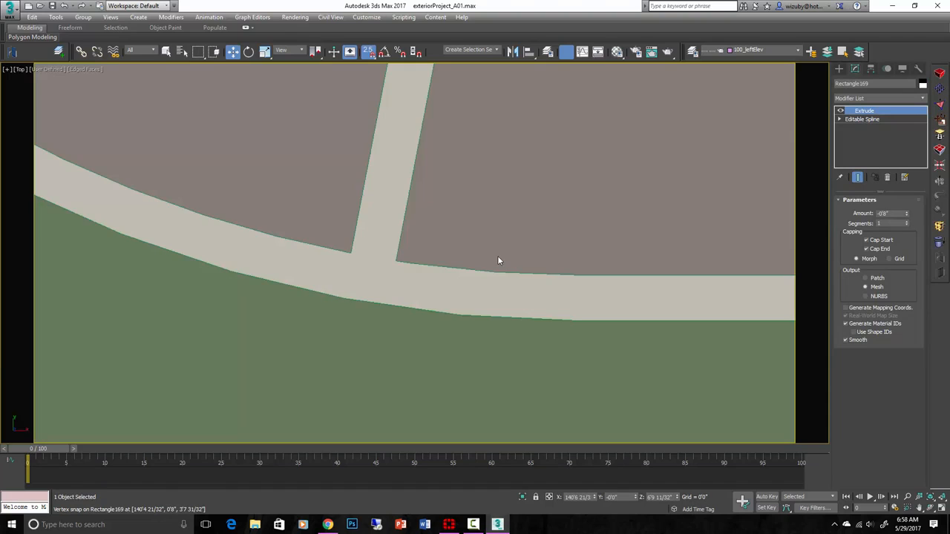
key(z)
scroll(508, 247, down, 8)
key(F3)
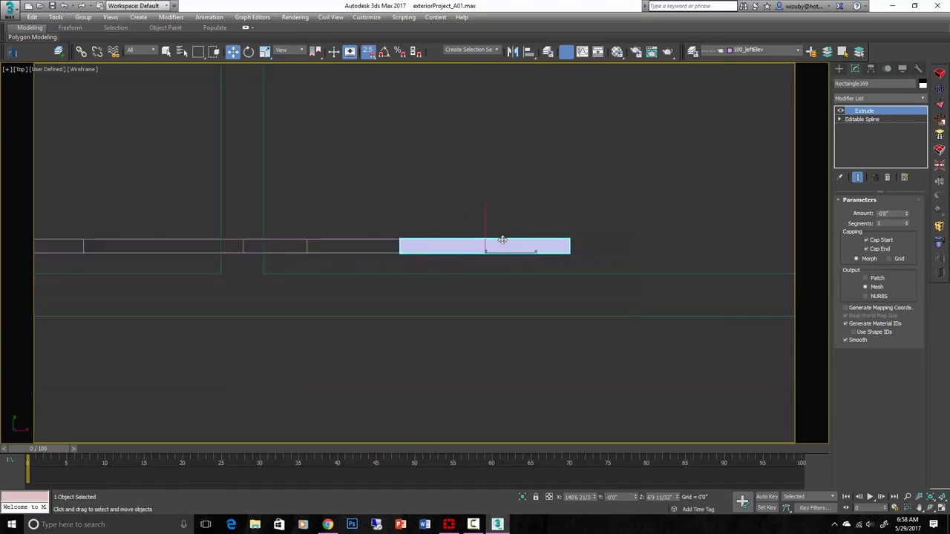
scroll(508, 242, down, 4)
middle_drag(498, 220, 469, 322)
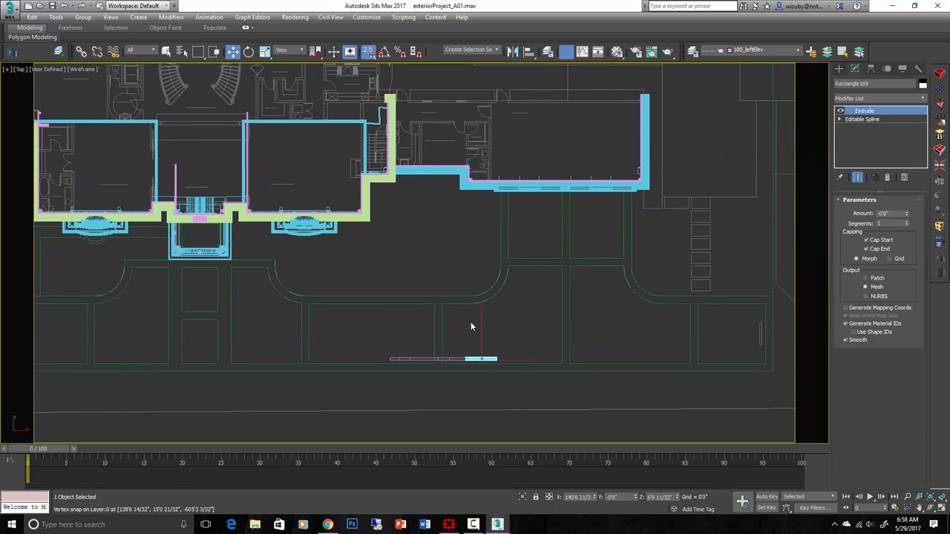
Select all the existing mansion and site geometry and move it clear of the floor plan linework in the top view
key(f)
scroll(471, 325, down, 8)
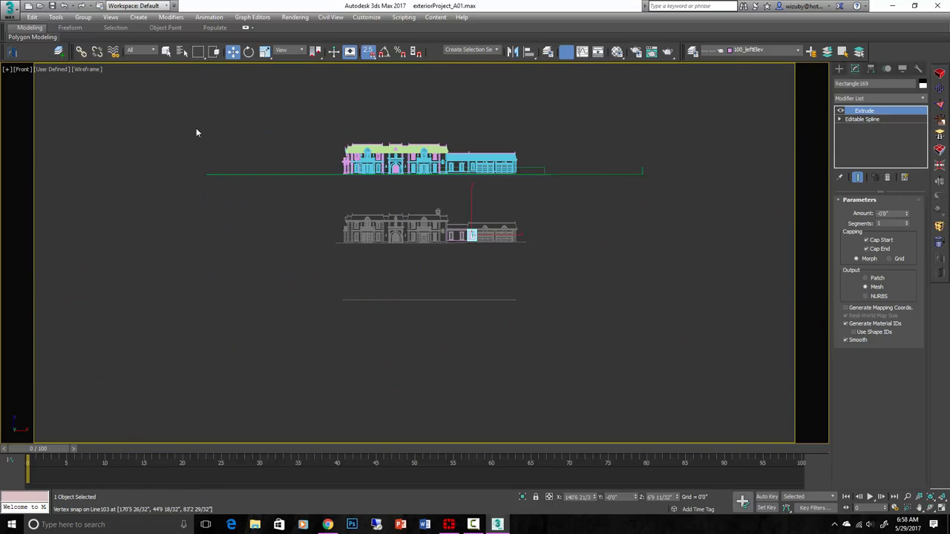
key(ctrl+a)
key(t)
scroll(441, 185, down, 4)
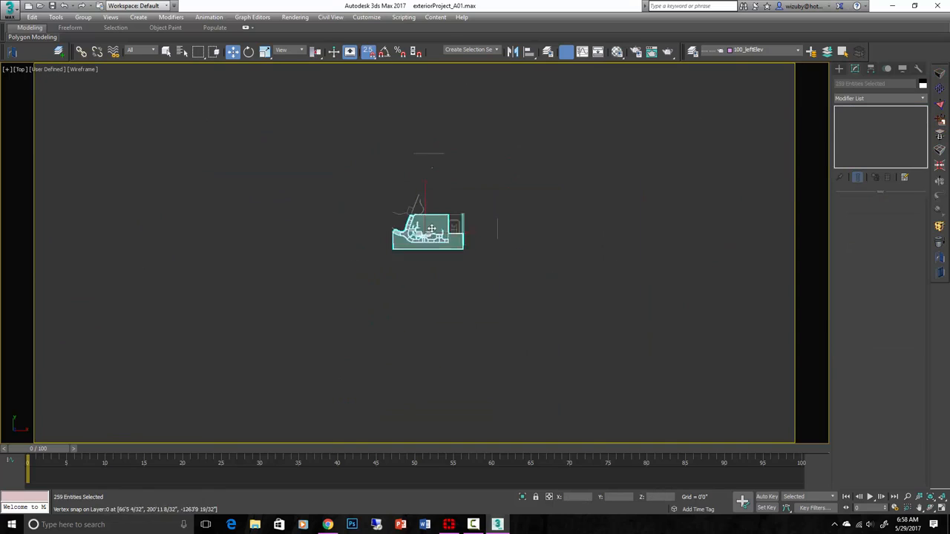
scroll(432, 239, up, 2)
key(s)
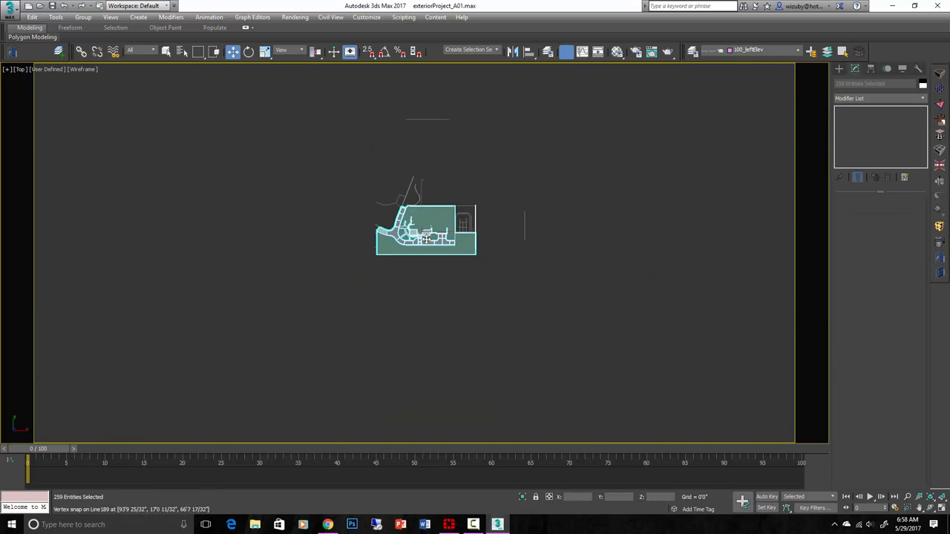
drag(426, 239, 288, 242)
scroll(461, 252, up, 6)
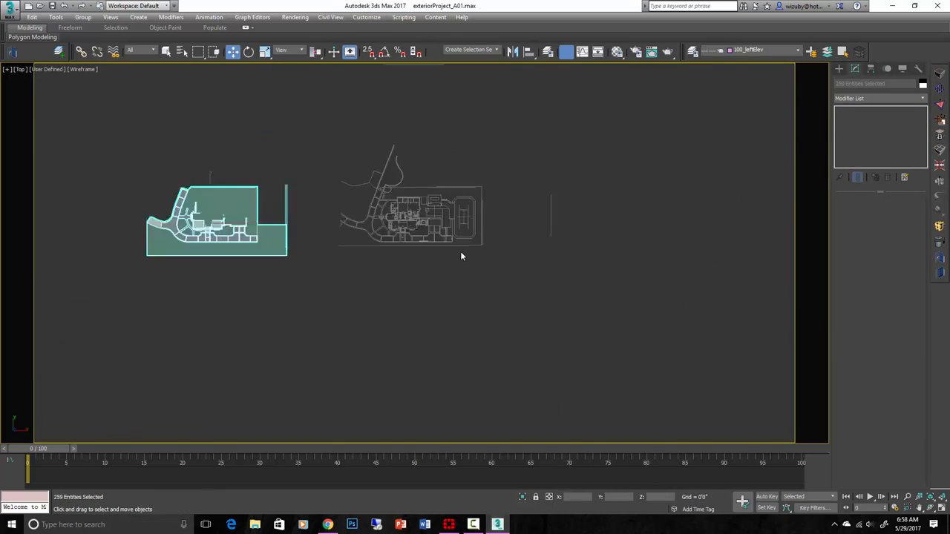
Select both extruded wall pieces and move them up to just in front of the connecting wing on the floor plan
scroll(391, 240, up, 2)
click(358, 248)
scroll(288, 199, up, 4)
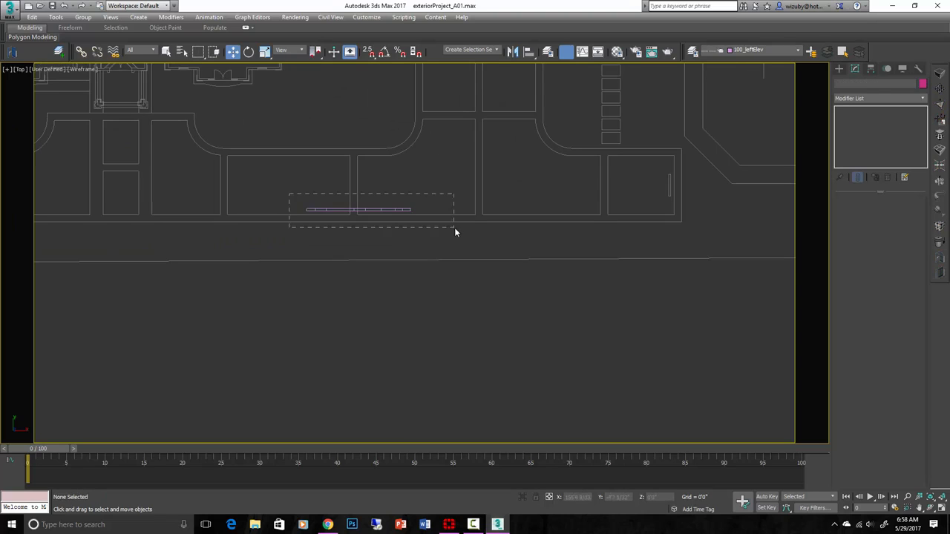
drag(455, 233, 455, 232)
scroll(397, 291, up, 3)
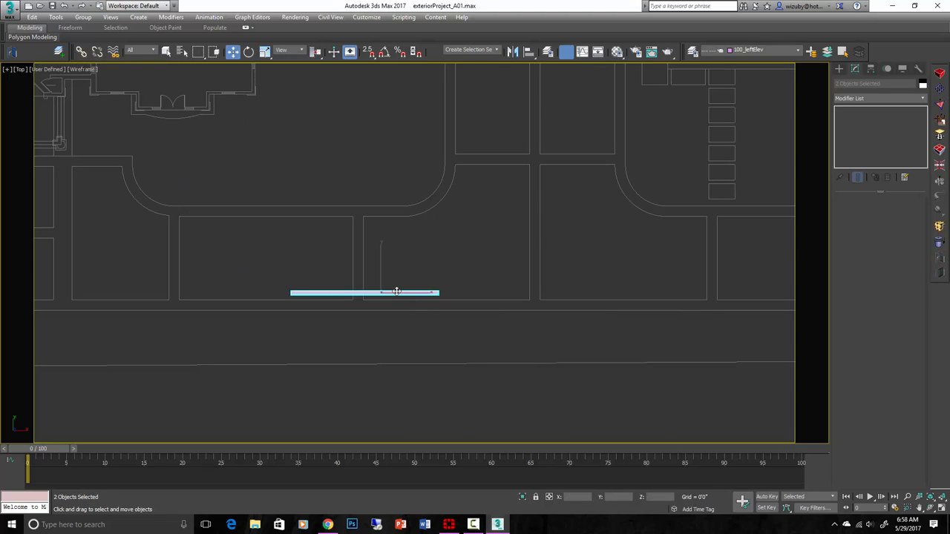
drag(400, 102, 400, 83)
middle_drag(395, 142, 393, 366)
scroll(393, 323, up, 2)
drag(394, 322, 394, 306)
click(389, 303)
Move the two-window wall with vertex snapping onto the connecting wing's front wall line in the floor plan
click(364, 285)
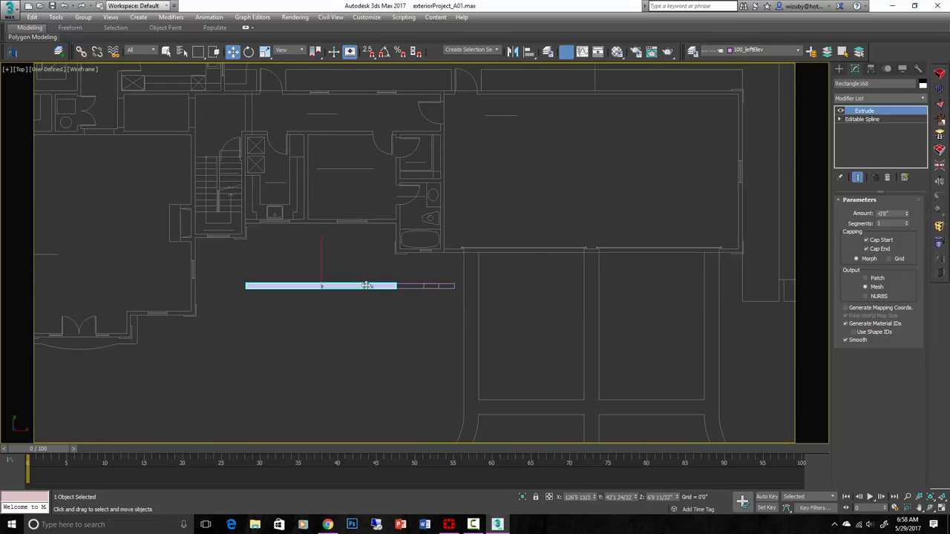
scroll(401, 289, up, 3)
key(s)
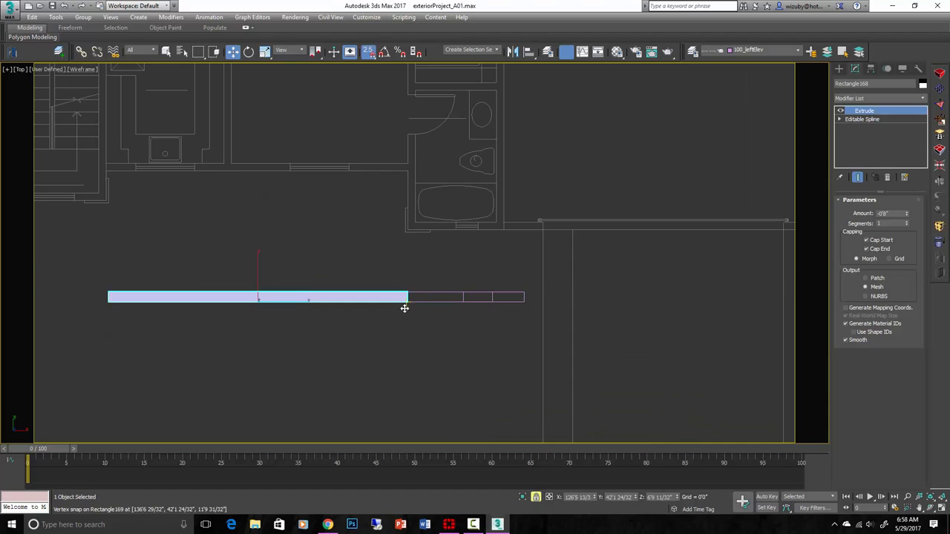
click(368, 51)
key(s)
key(s)
key(s)
drag(409, 306, 404, 169)
key(s)
click(367, 49)
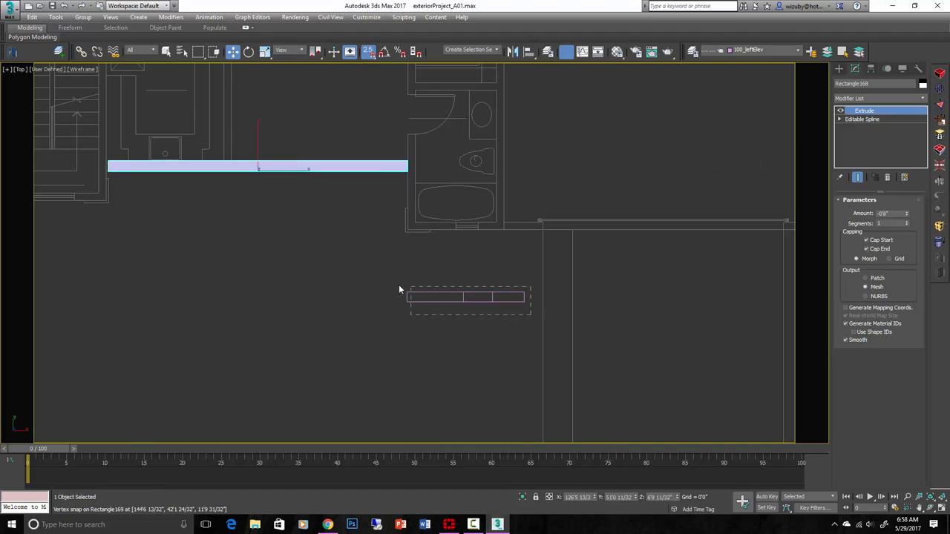
Snap the single-window wall onto the projecting bathroom wall beside the garage in the floor plan and deselect it
click(501, 300)
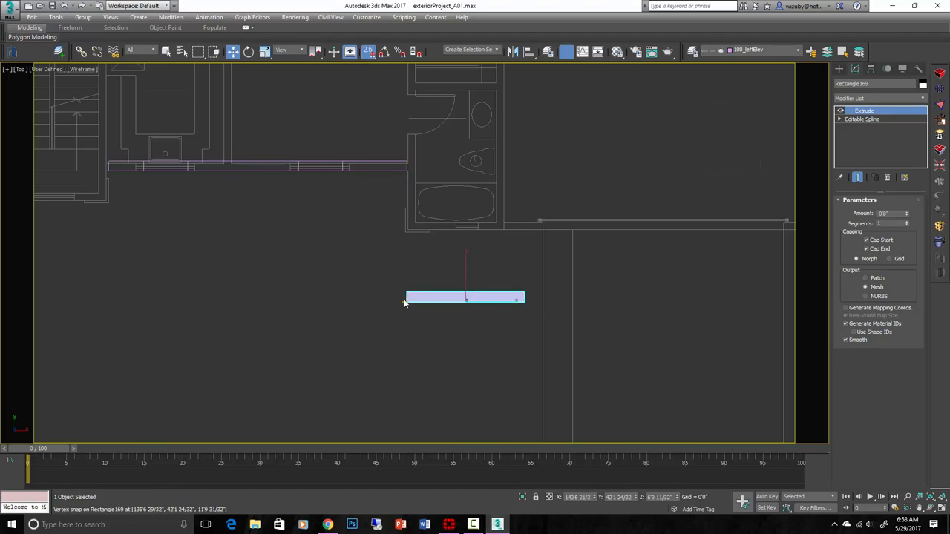
drag(407, 302, 409, 230)
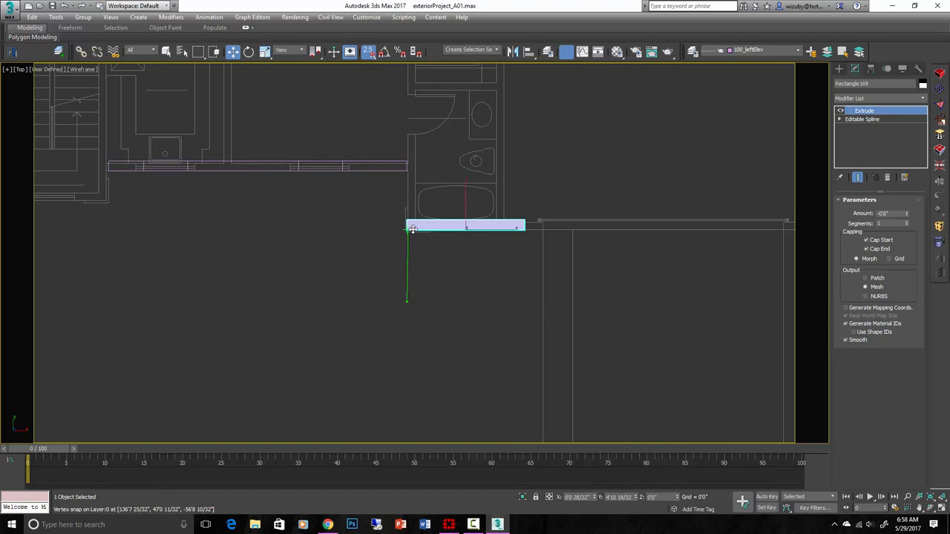
scroll(503, 295, down, 2)
alt+middle_drag(502, 295, 534, 233)
click(534, 233)
Examine the two positioned walls against the floor plan and front elevation, from above, from the front with edged faces, and orbited
scroll(536, 231, down, 5)
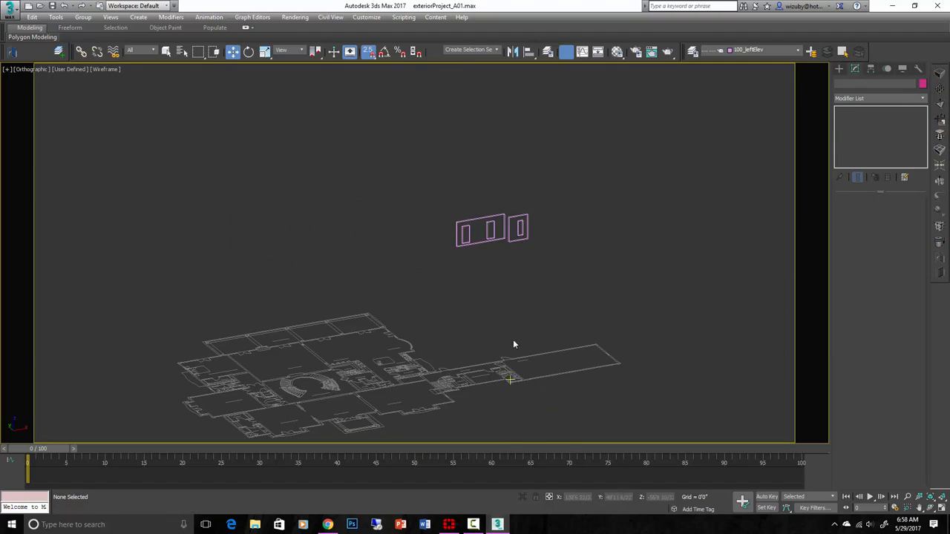
click(518, 236)
key(t)
scroll(486, 274, up, 5)
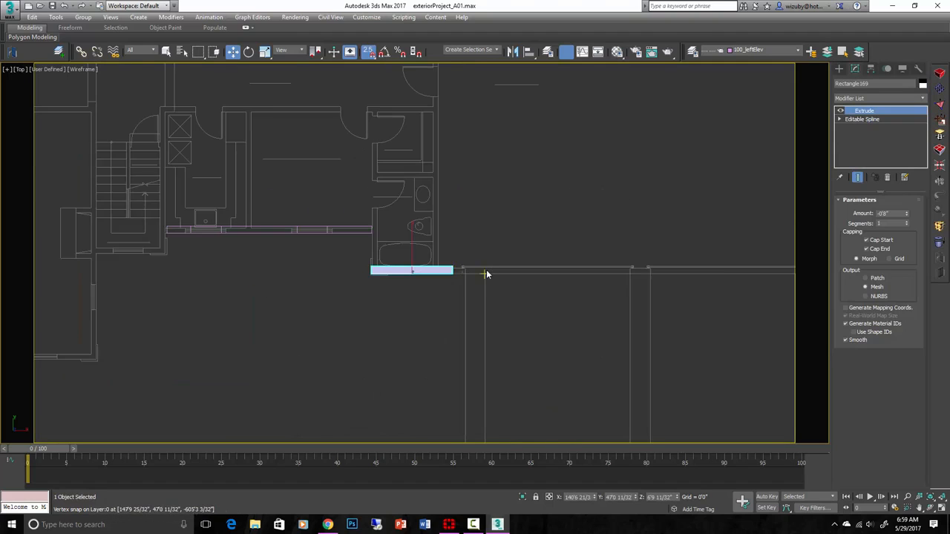
scroll(467, 272, up, 2)
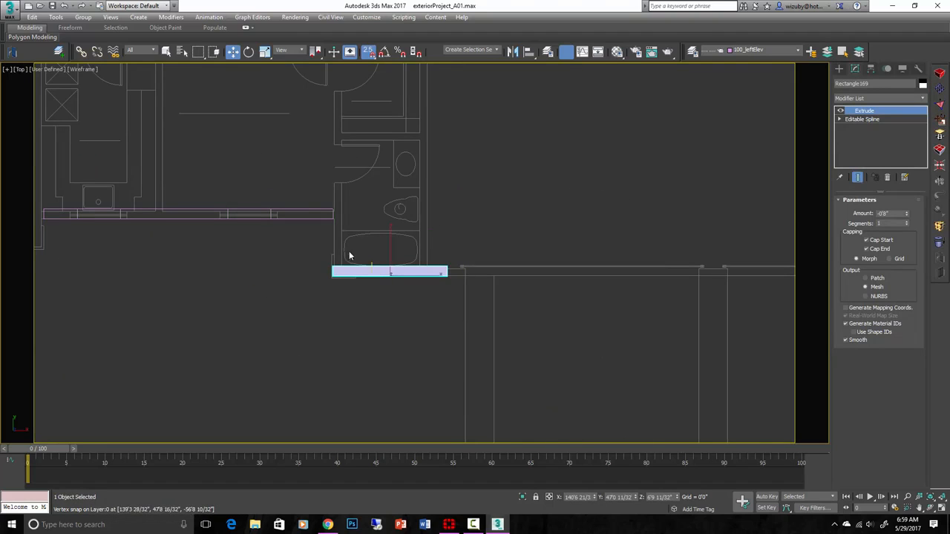
scroll(275, 206, down, 2)
middle_drag(276, 206, 482, 202)
key(f)
scroll(479, 202, down, 4)
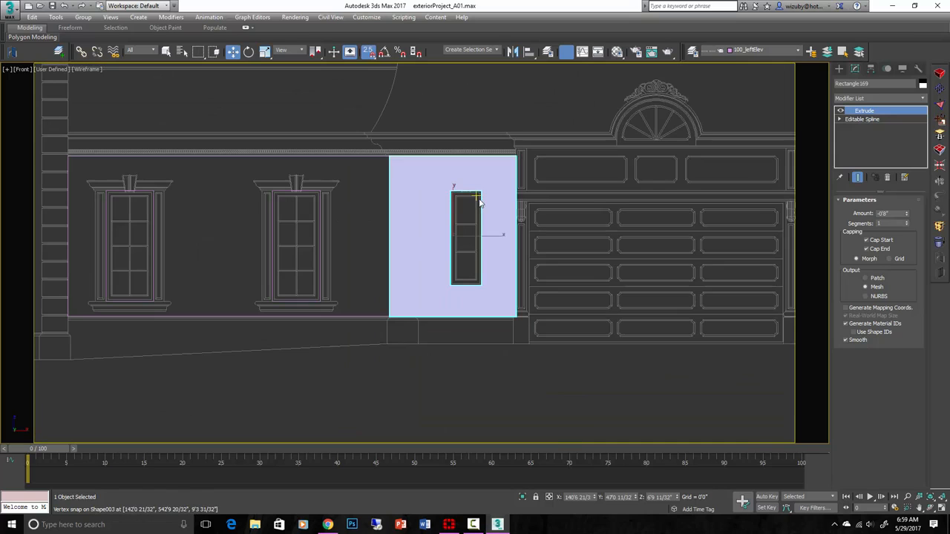
scroll(473, 201, down, 3)
key(F4)
key(shift+s)
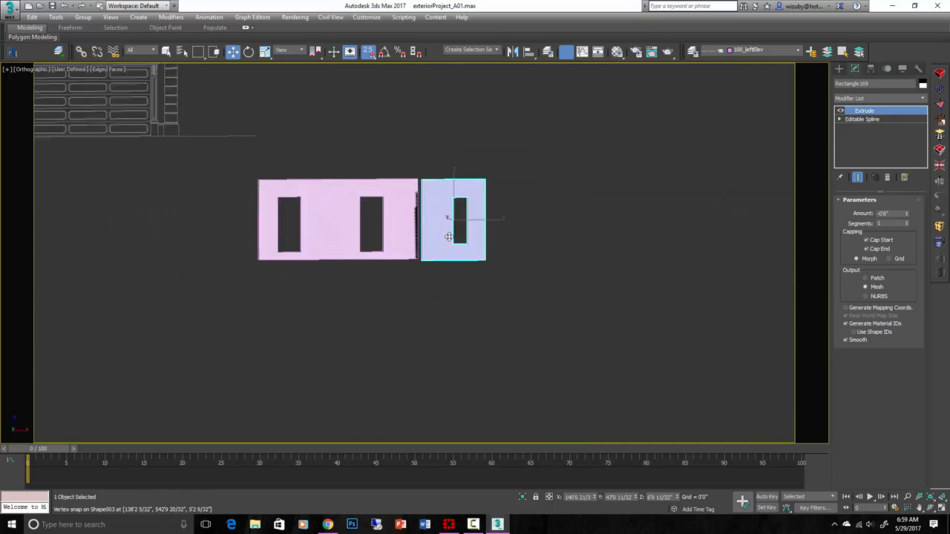
alt+middle_drag(435, 208, 466, 246)
key(f)
key(shift+s)
scroll(481, 242, up, 7)
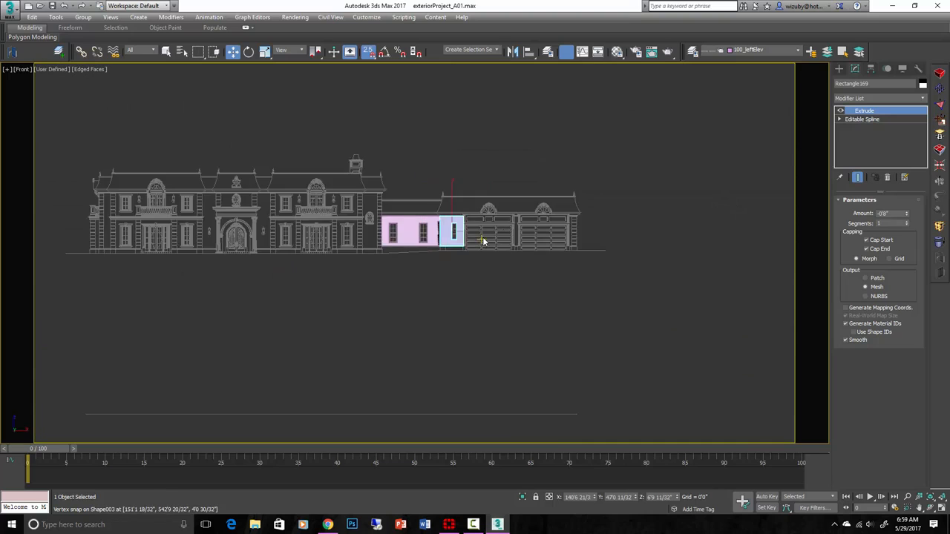
click(325, 283)
scroll(588, 251, up, 3)
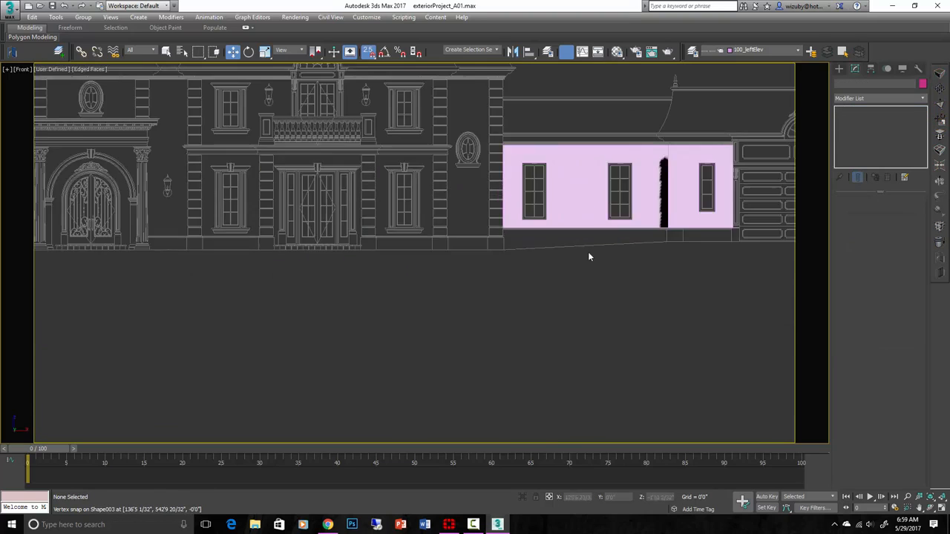
Draw a snapped straight line along the garage roof's outer sloping edge, from the eave cornice to the underside of the ridge moulding
middle_drag(590, 257, 509, 370)
middle_drag(632, 186, 345, 181)
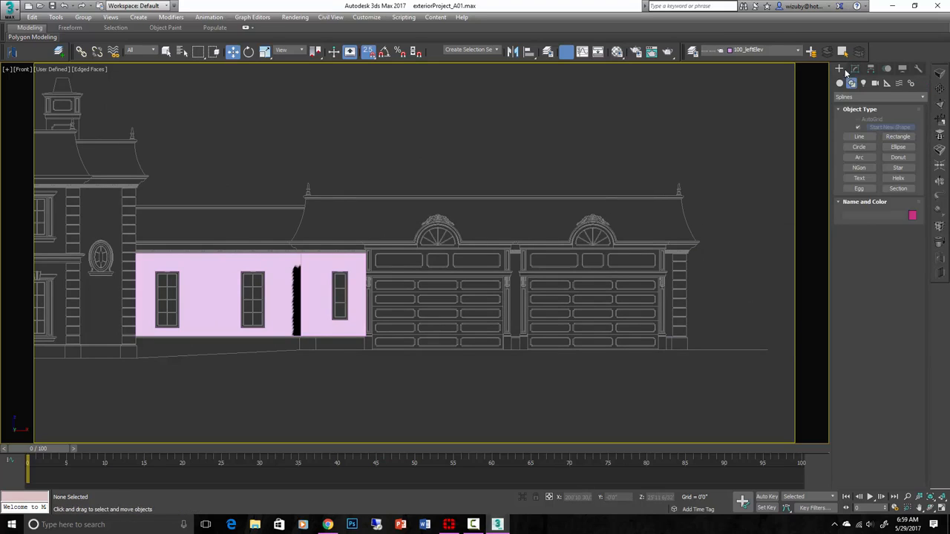
click(859, 137)
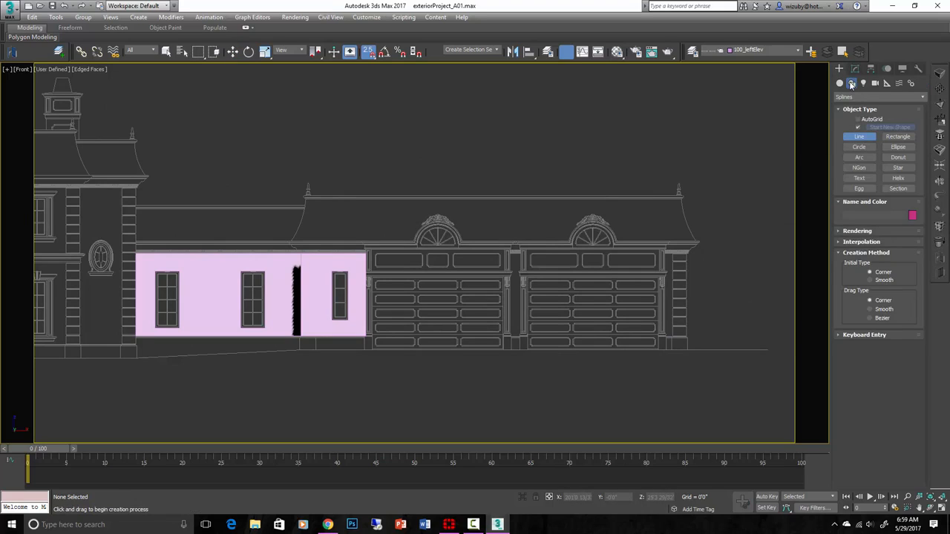
scroll(714, 223, up, 5)
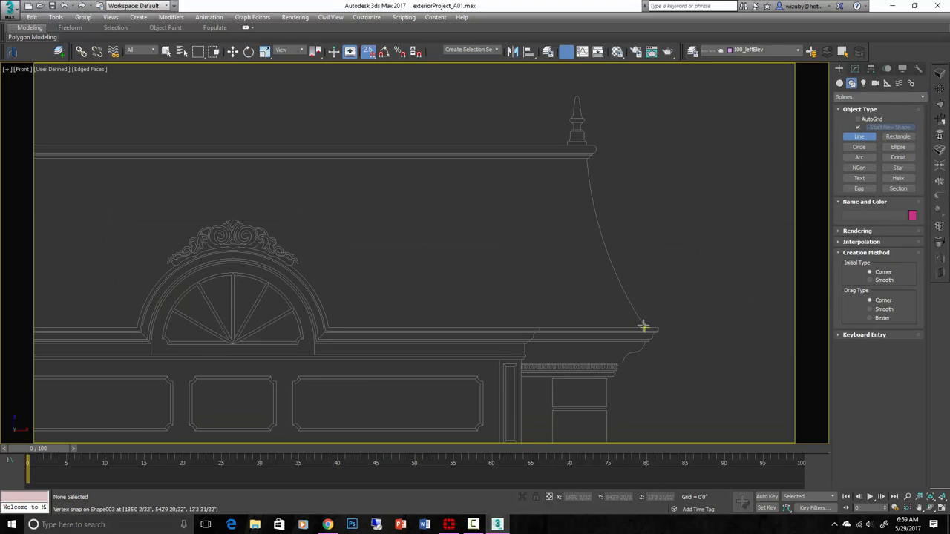
click(643, 327)
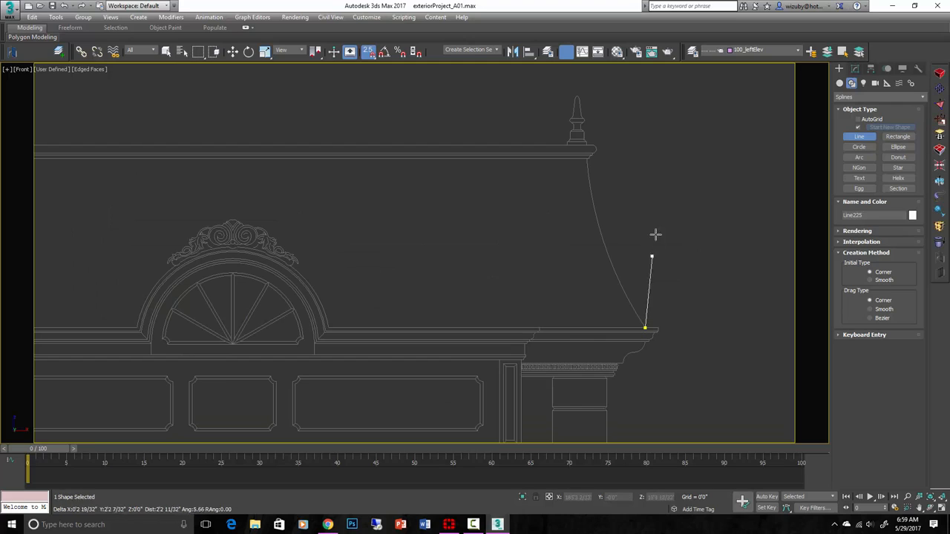
click(587, 161)
right_click(649, 208)
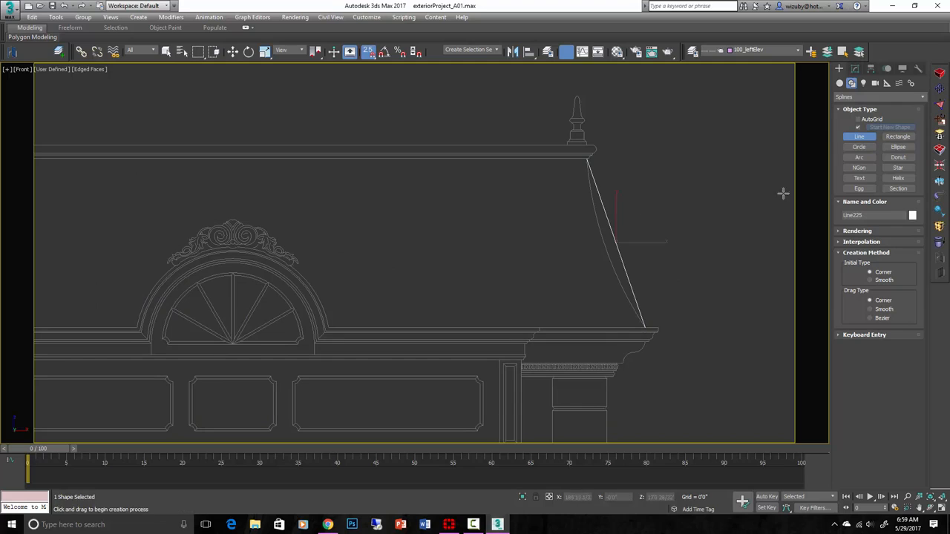
Convert the roof line's upper vertex to Bezier Corner and bend its handle to match the curved roof edge in the elevation
click(855, 68)
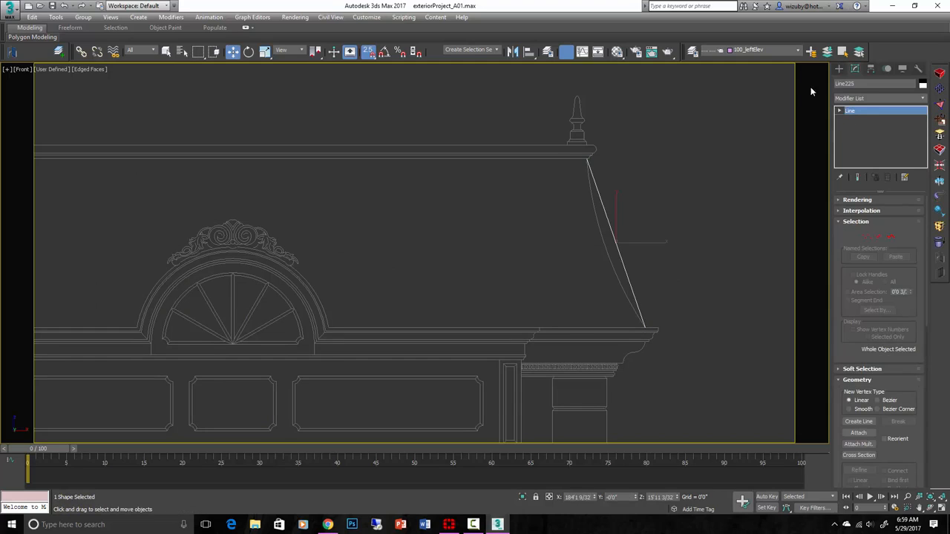
click(873, 236)
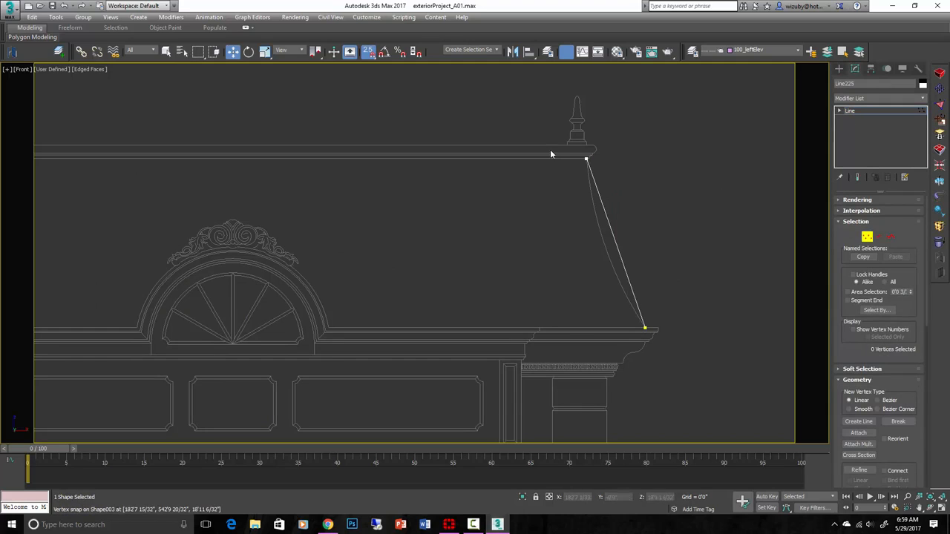
click(586, 159)
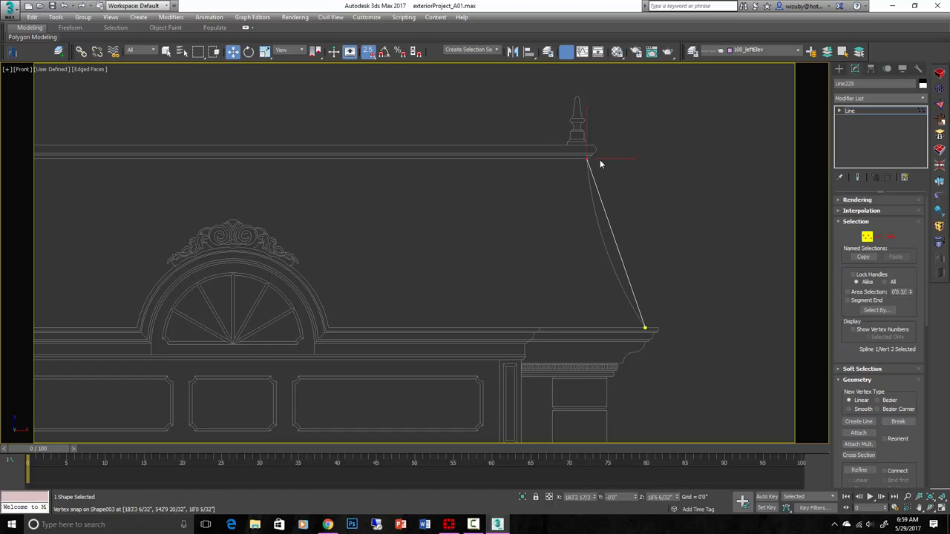
right_click(597, 156)
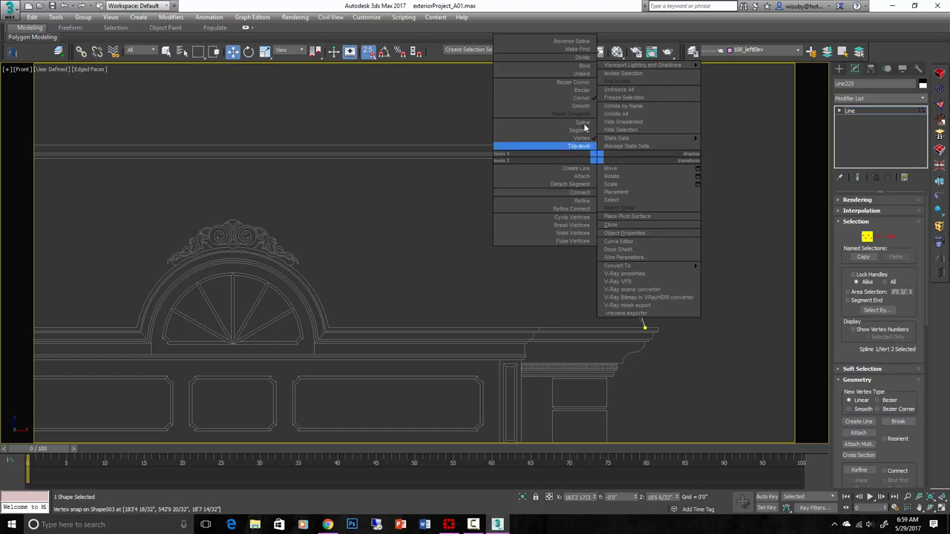
click(579, 83)
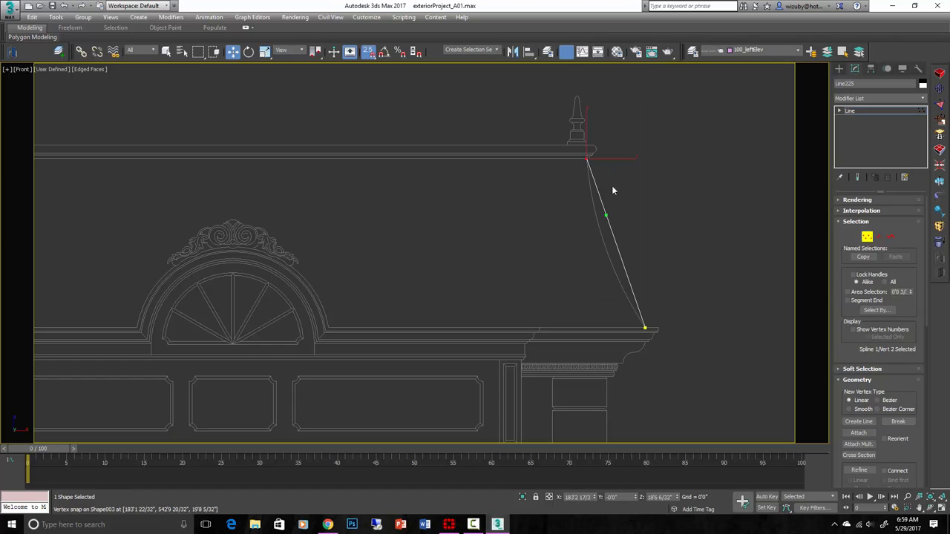
key(s)
drag(609, 217, 599, 248)
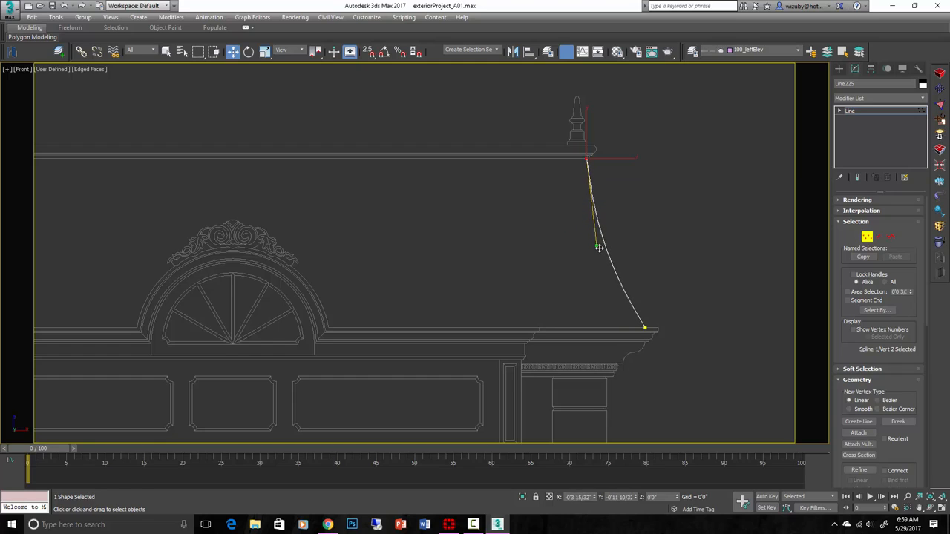
key(ctrl+b)
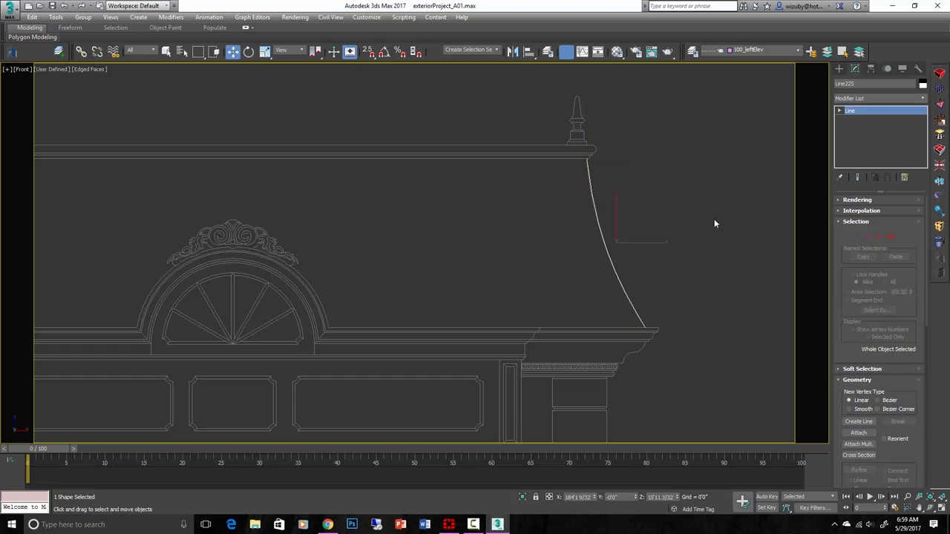
click(714, 219)
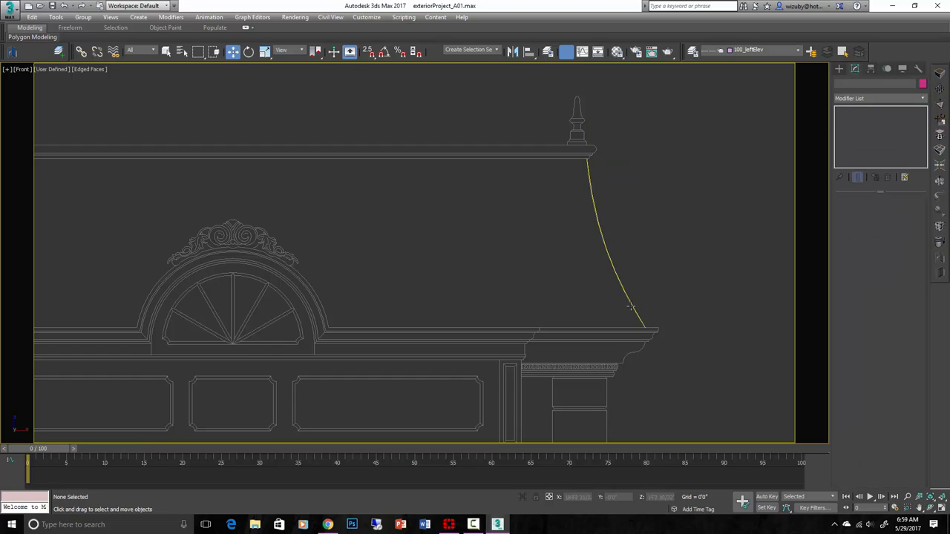
click(600, 237)
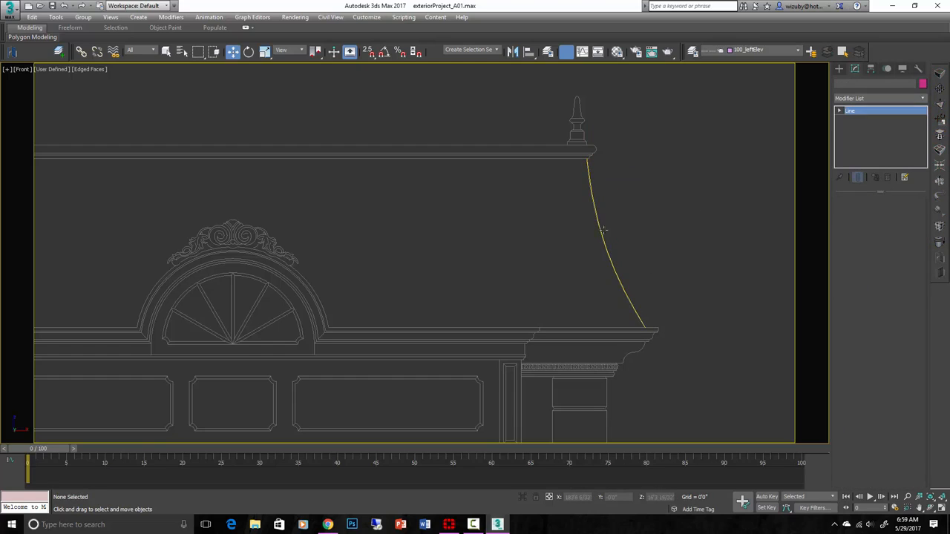
Draw a snapped line along the ridge moulding's end profile, from the top of the roof curve through cove and bullnose onto its top edge
click(839, 68)
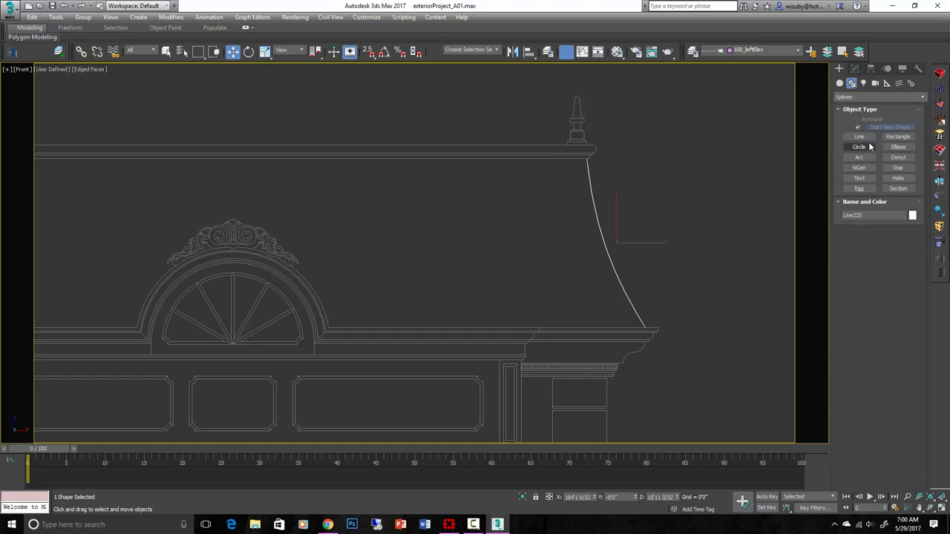
click(859, 137)
scroll(611, 154, up, 4)
scroll(626, 160, up, 2)
middle_drag(625, 159, 520, 217)
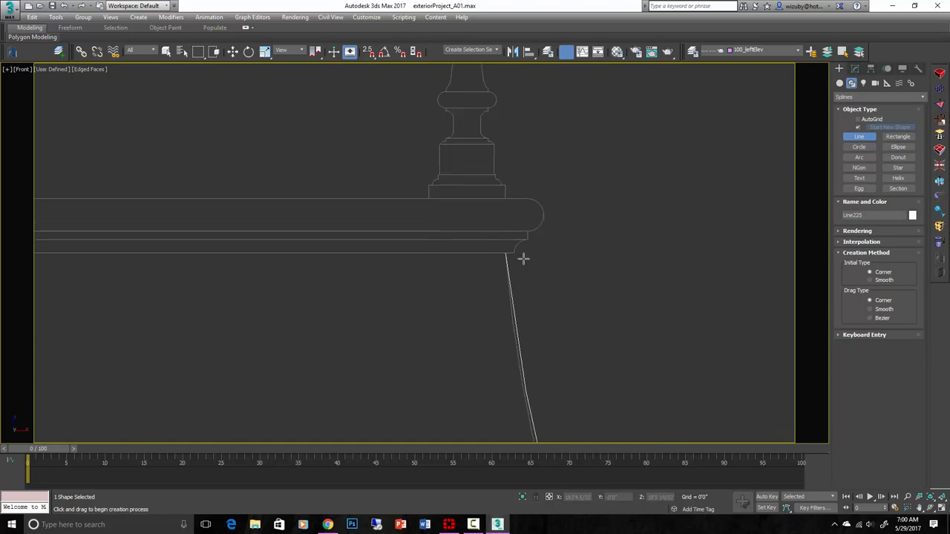
scroll(522, 259, up, 2)
key(s)
click(496, 243)
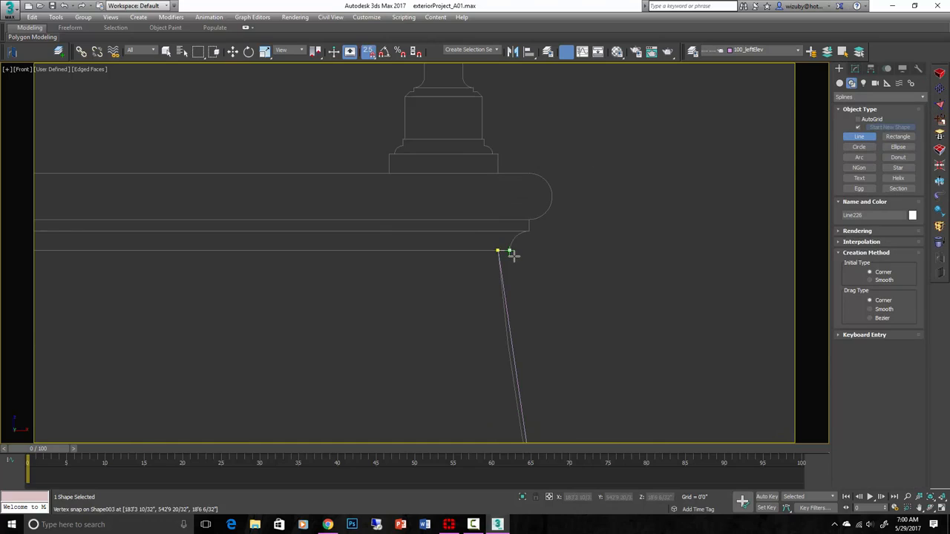
click(512, 254)
click(529, 230)
click(528, 220)
click(551, 195)
click(527, 173)
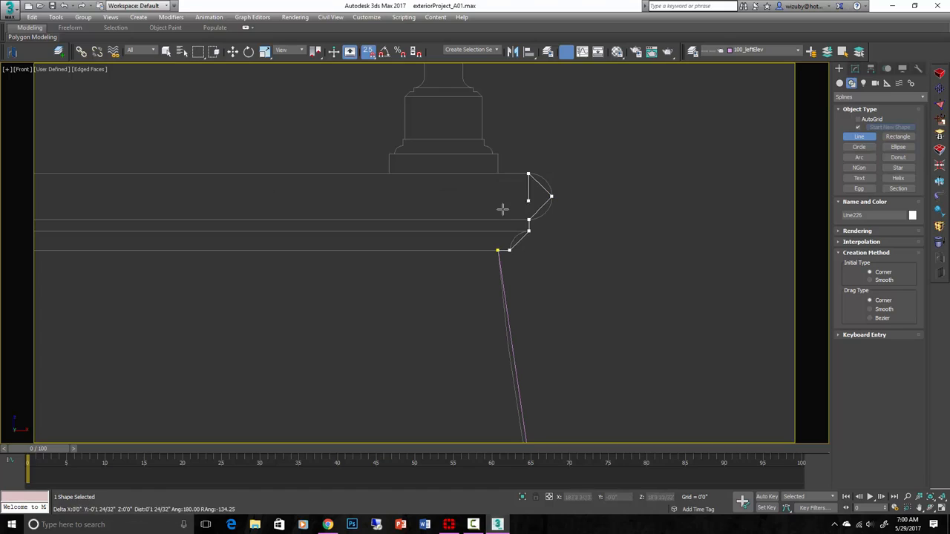
click(346, 192)
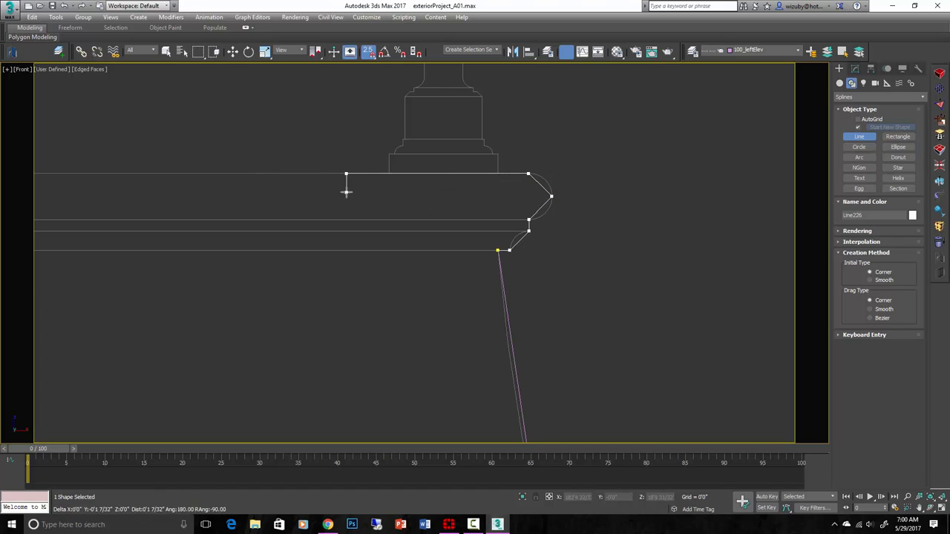
right_click(599, 194)
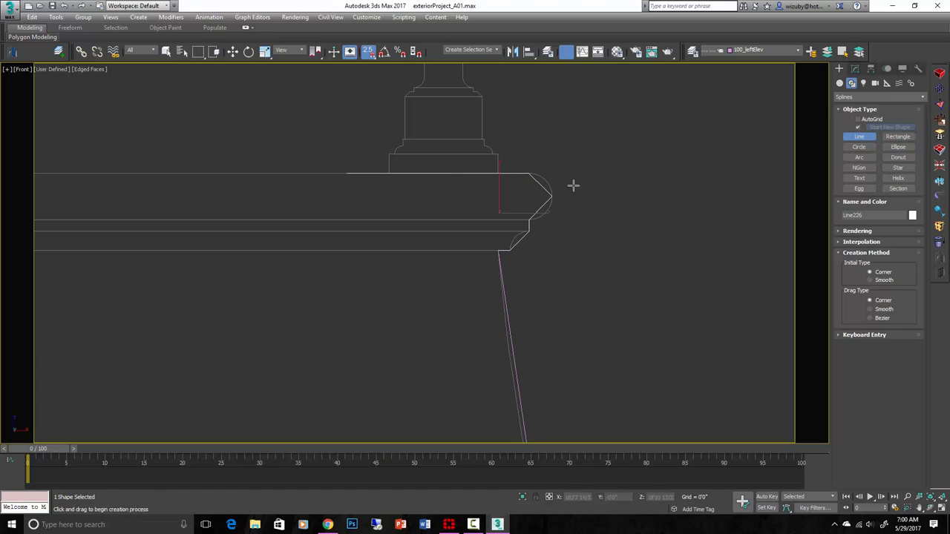
Convert the two vertices of the moulding's lower cove to Bezier Corner and bend their handles to match the concave curve
click(855, 69)
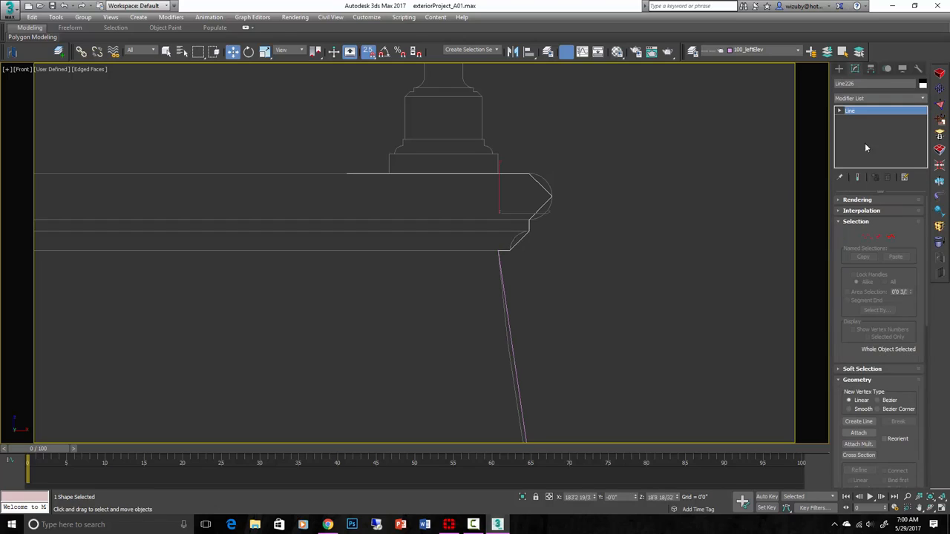
click(867, 238)
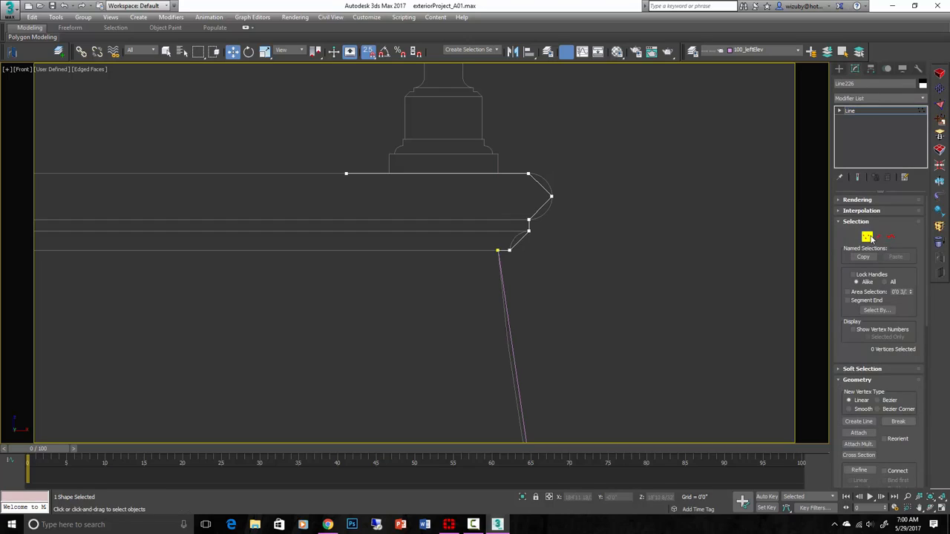
click(854, 221)
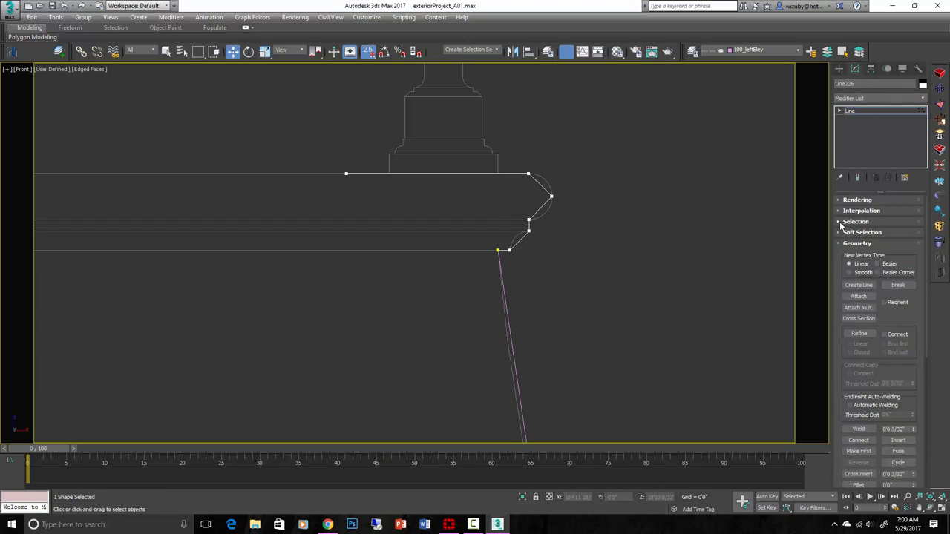
click(847, 222)
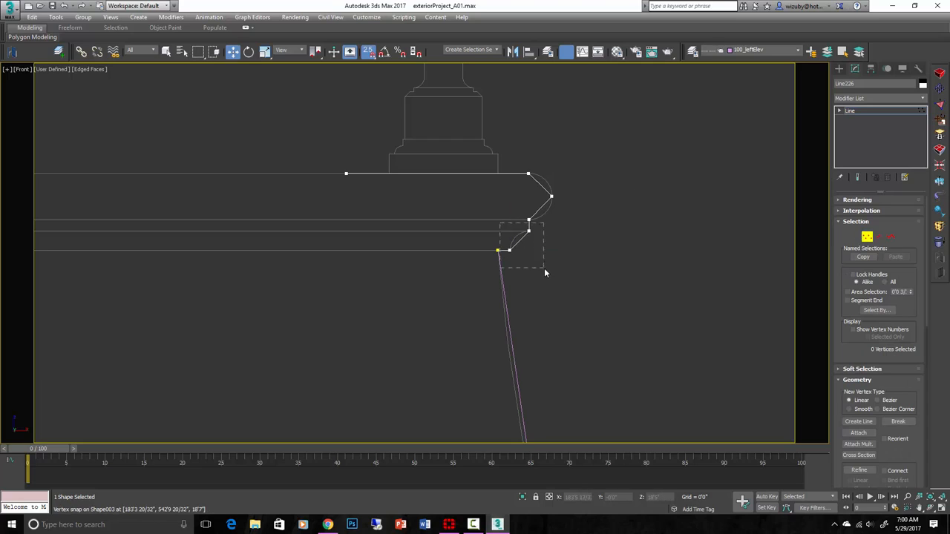
drag(544, 269, 544, 269)
right_click(529, 240)
click(490, 178)
scroll(517, 225, up, 5)
click(517, 297)
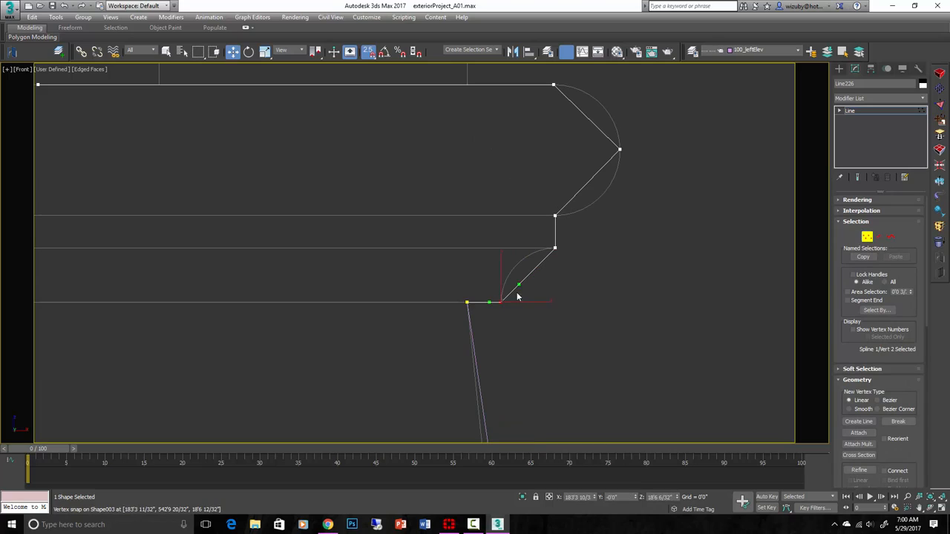
drag(520, 287, 502, 263)
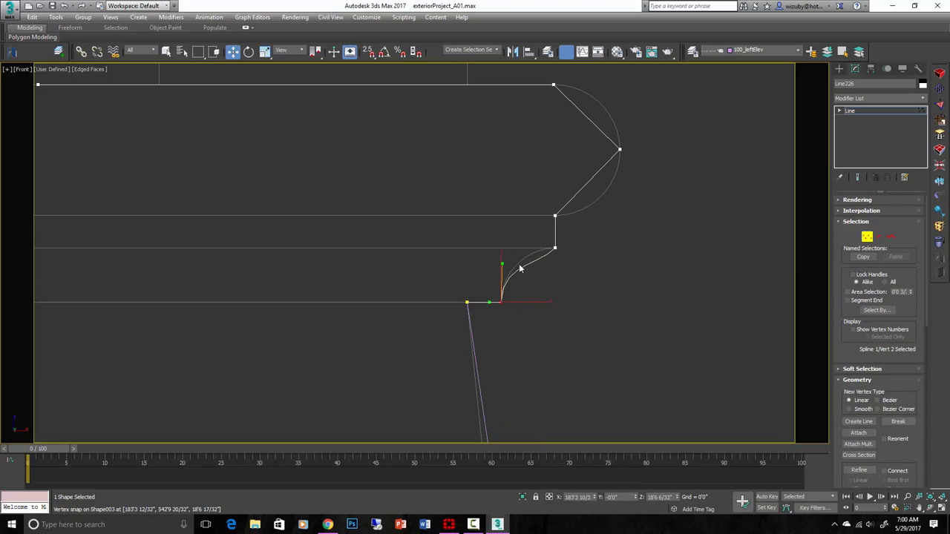
click(555, 249)
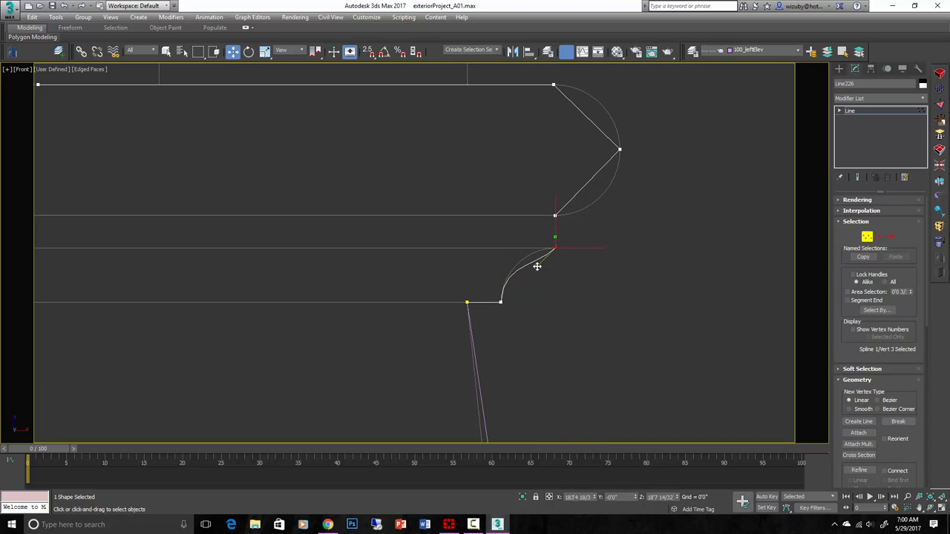
click(608, 210)
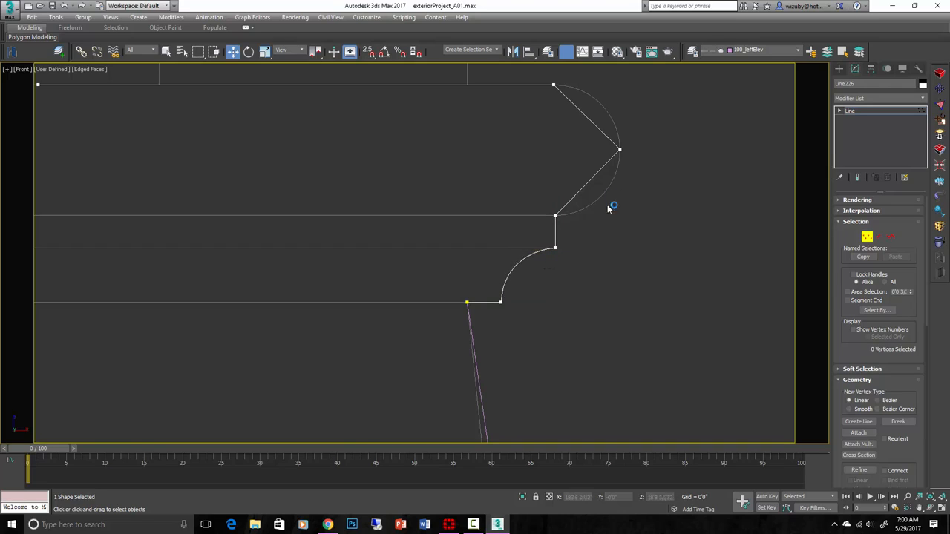
Convert the bullnose's lower vertex to Bezier Corner and bend its outer handle to match the lower half of the rounded edge
middle_drag(673, 182, 601, 213)
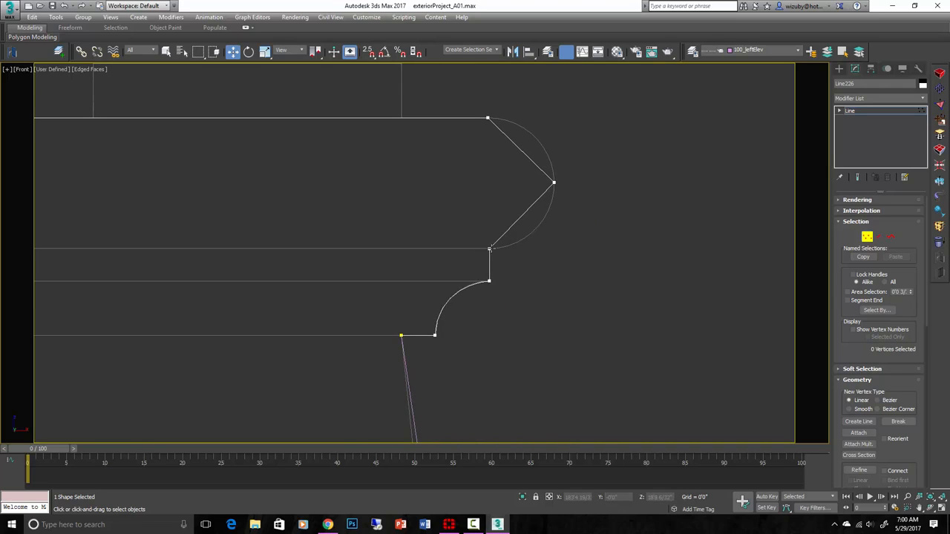
click(490, 249)
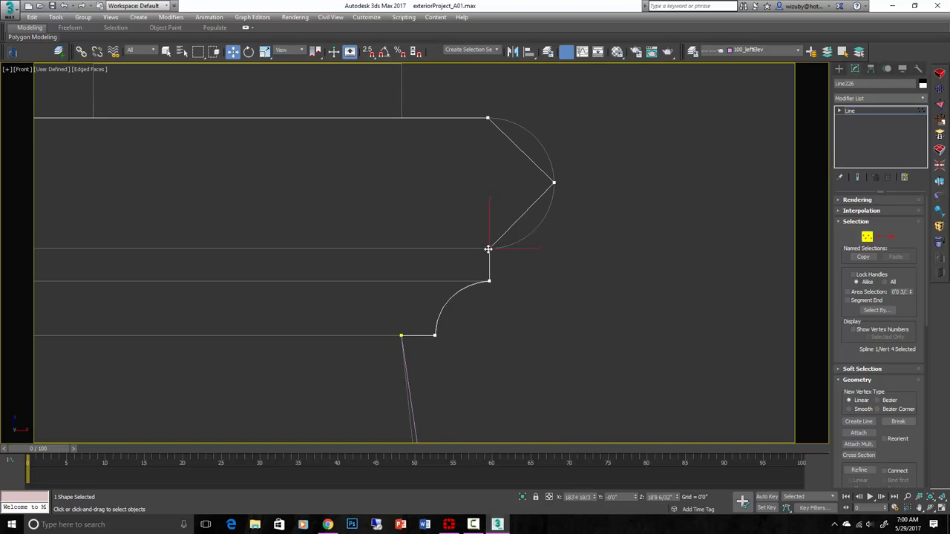
right_click(488, 249)
click(465, 173)
drag(512, 227, 545, 242)
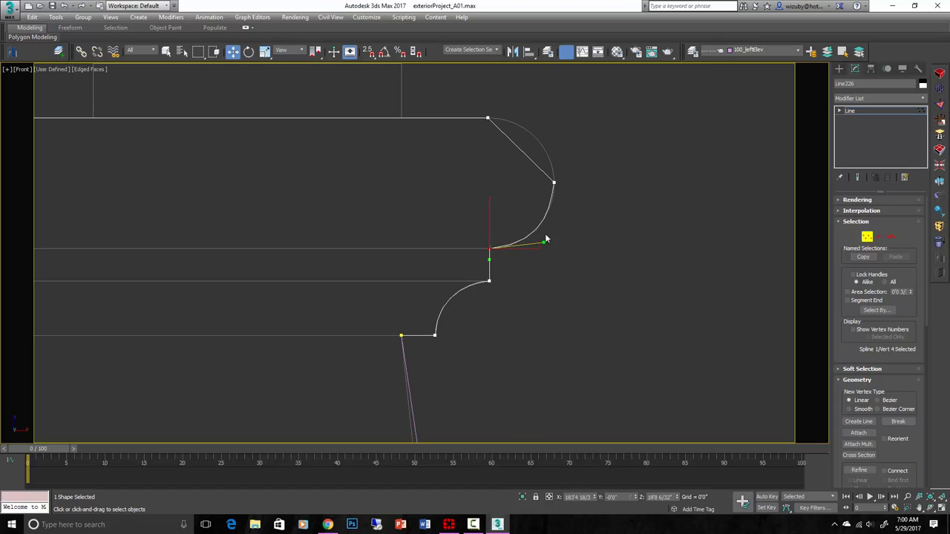
Convert the bullnose's upper vertex to Bezier Corner and bend its handle to match the upper half of the rounded edge
click(488, 118)
right_click(504, 123)
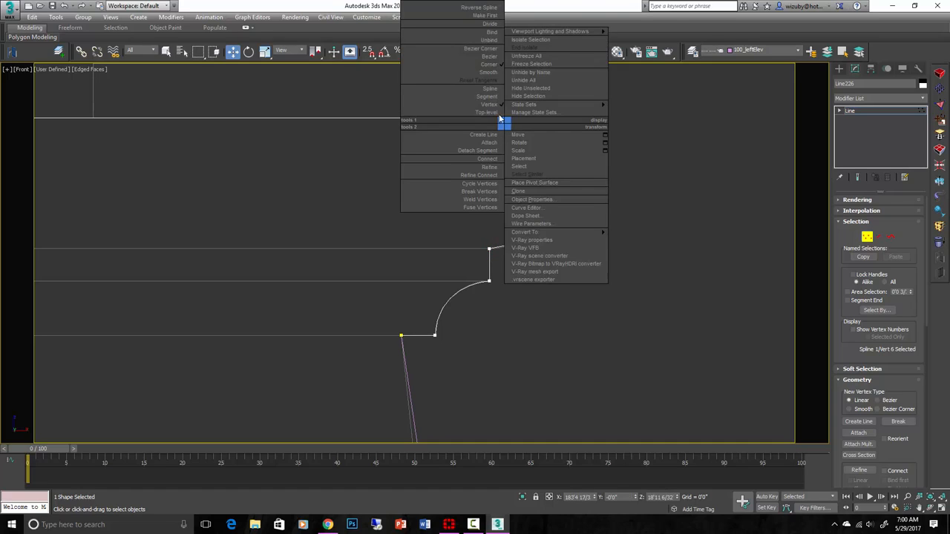
click(479, 50)
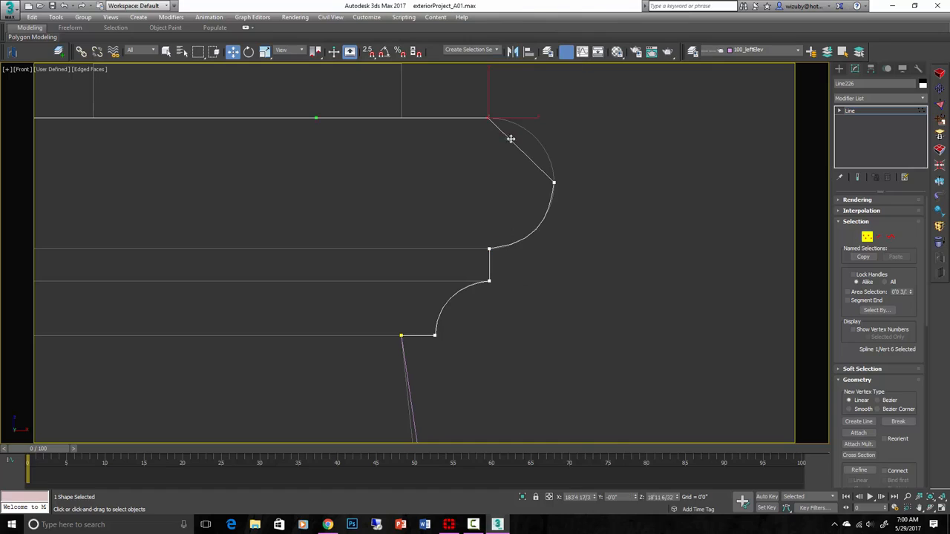
drag(511, 139, 544, 125)
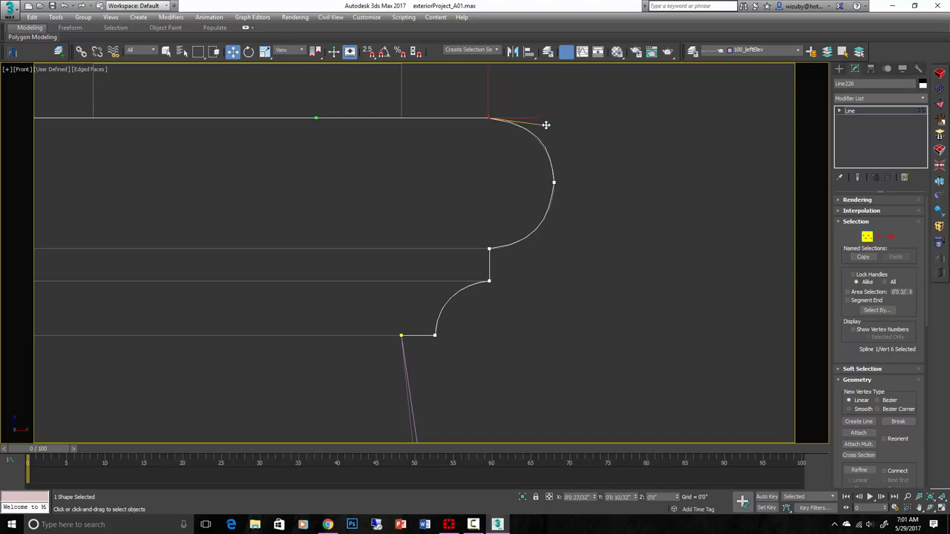
scroll(567, 142, down, 3)
click(626, 146)
scroll(625, 146, up, 1)
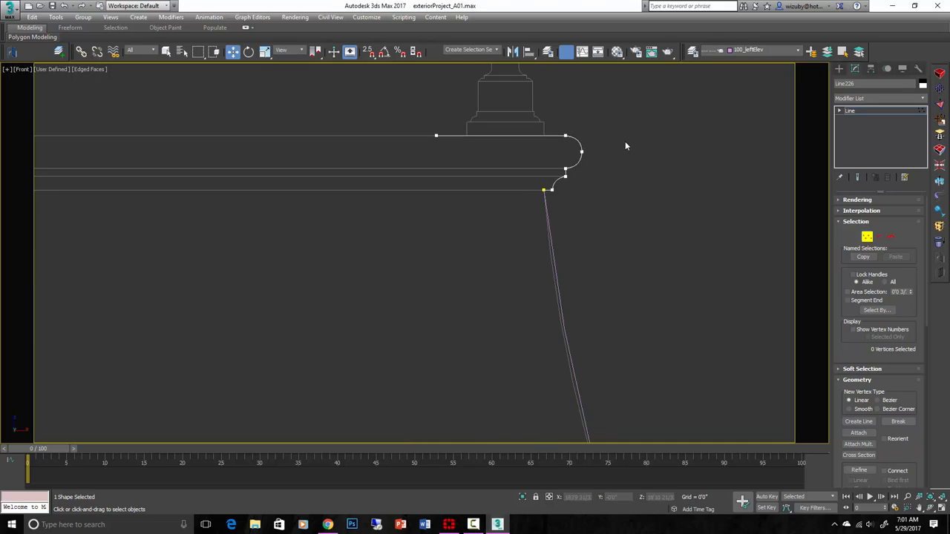
middle_drag(625, 145, 609, 178)
scroll(588, 170, up, 1)
scroll(577, 171, down, 2)
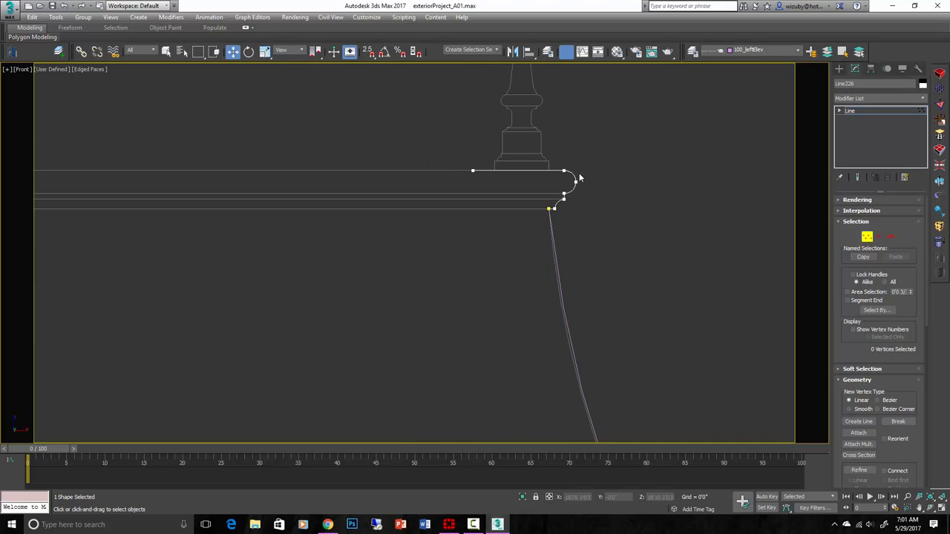
scroll(585, 196, up, 3)
Finish editing the moulding's vertices and attach the moulding profile to the curved roof line
click(870, 239)
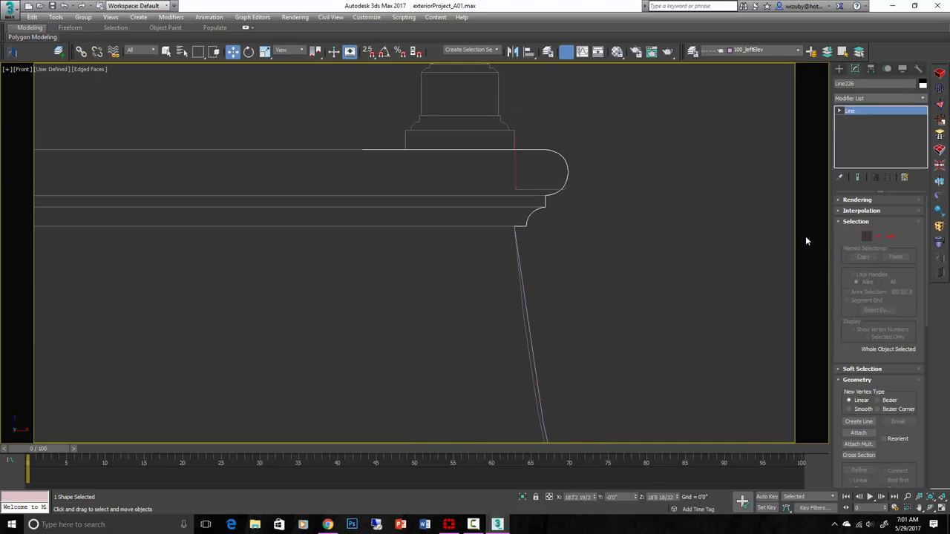
click(593, 240)
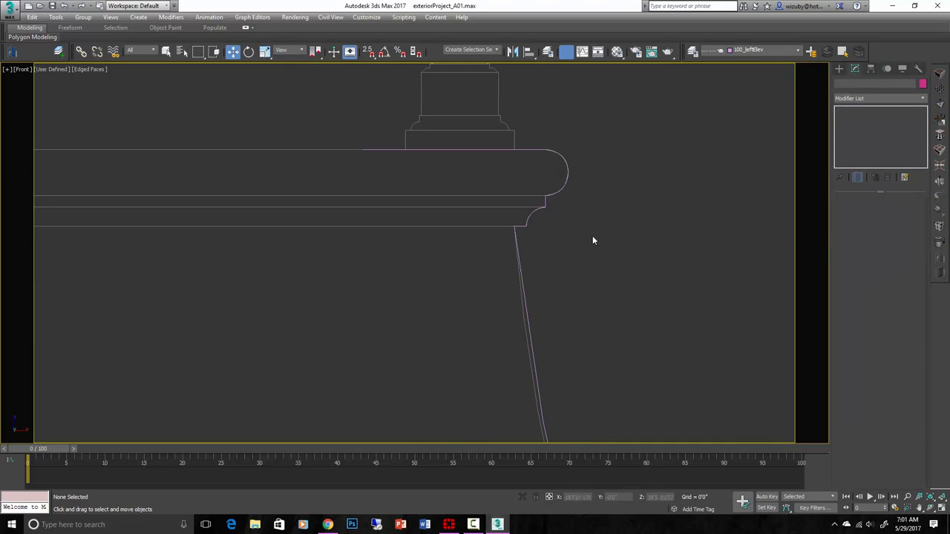
click(519, 263)
scroll(672, 268, down, 3)
middle_drag(673, 265, 560, 197)
scroll(557, 200, up, 2)
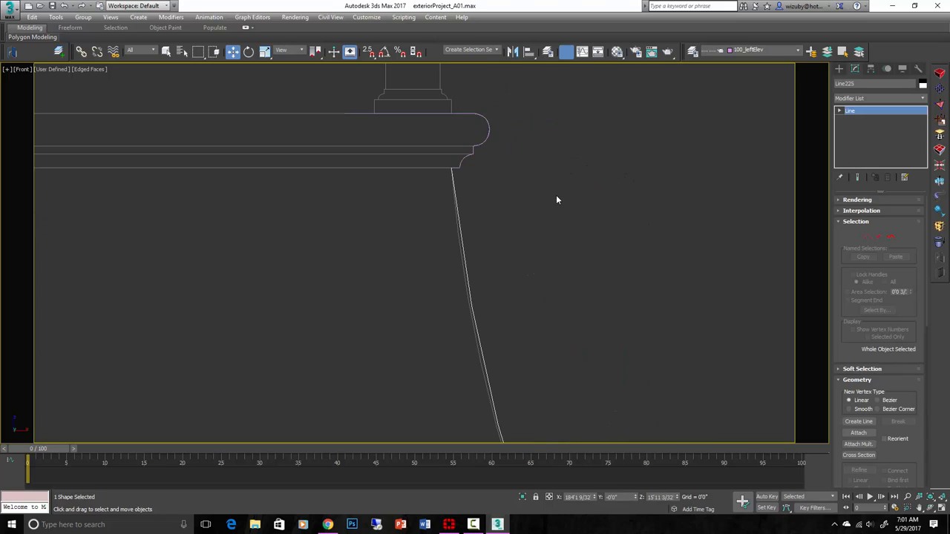
click(858, 433)
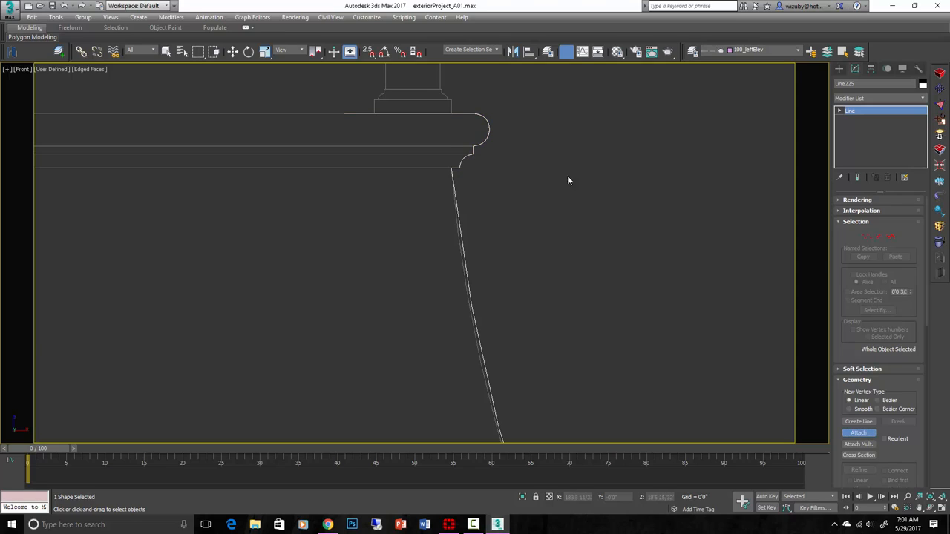
click(859, 433)
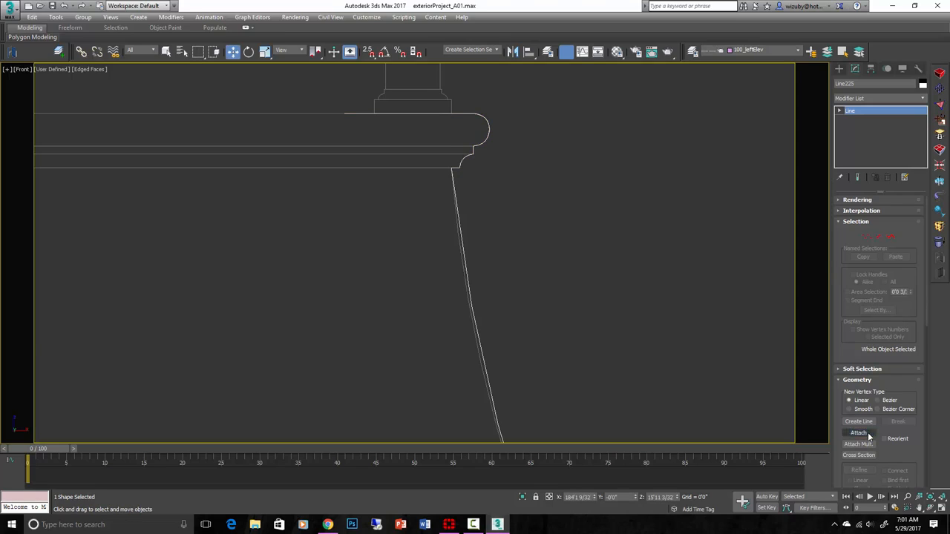
Weld the two coincident vertices where the roof curve meets the underside of the ridge moulding, with a 0'0 3/32" threshold
click(866, 237)
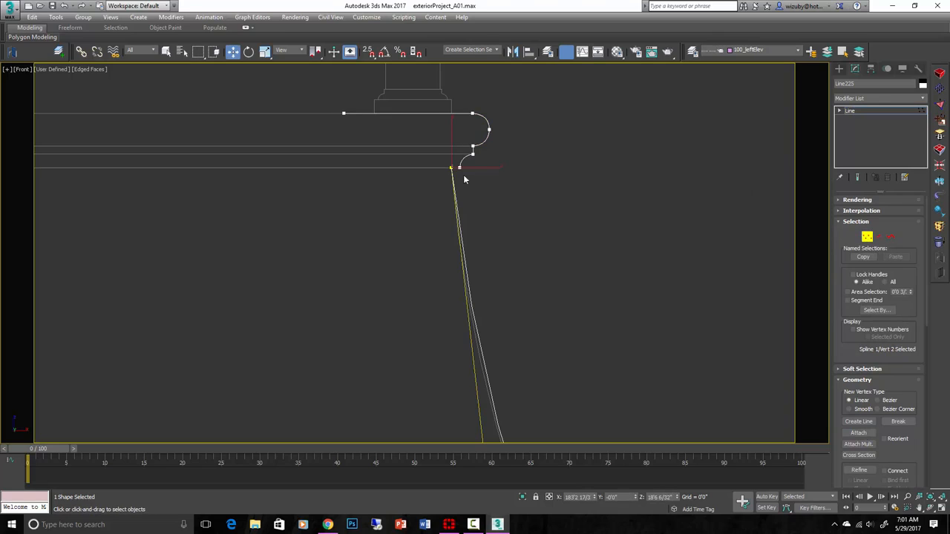
scroll(456, 176, up, 5)
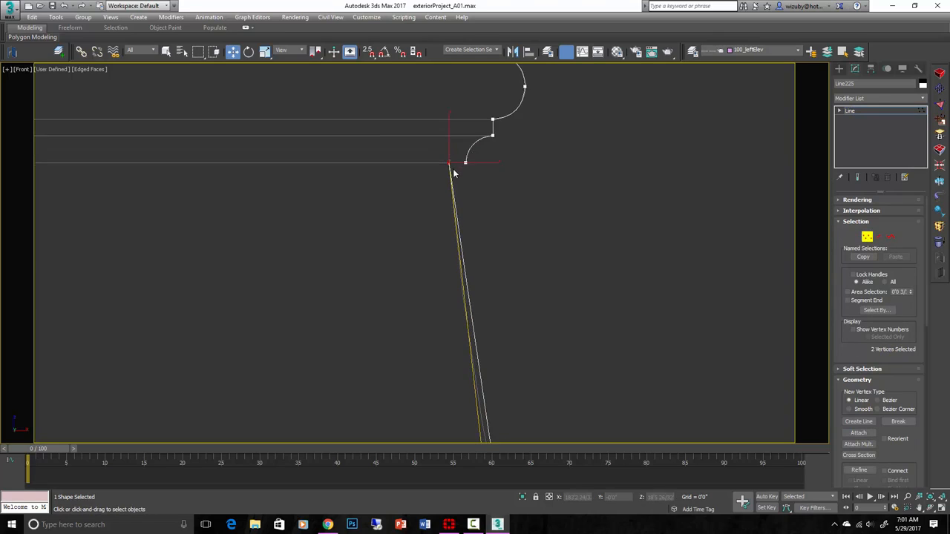
click(451, 167)
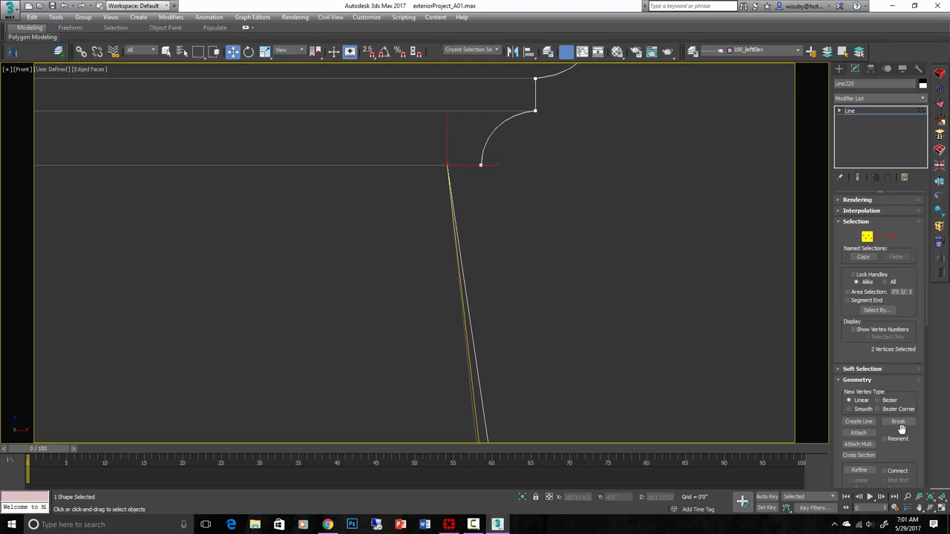
drag(900, 430, 893, 198)
scroll(883, 252, down, 2)
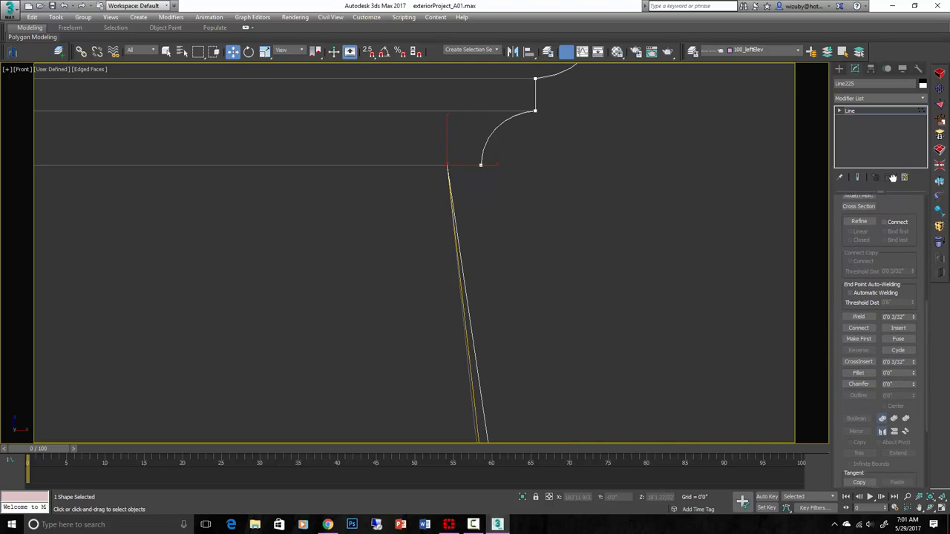
click(863, 313)
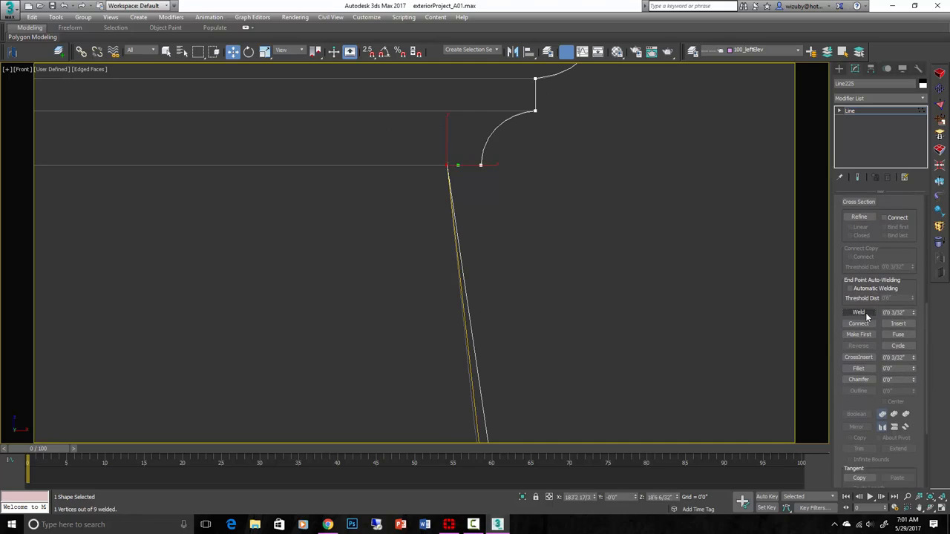
Check at spline level that the roof curve and ridge moulding form one continuous spline, and switch to segment level
scroll(495, 170, down, 3)
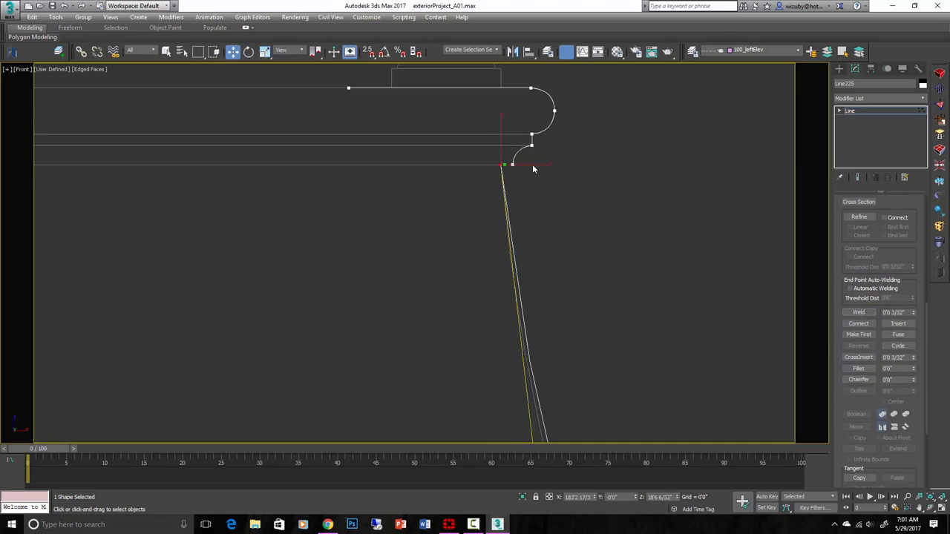
scroll(790, 215, down, 3)
key(3)
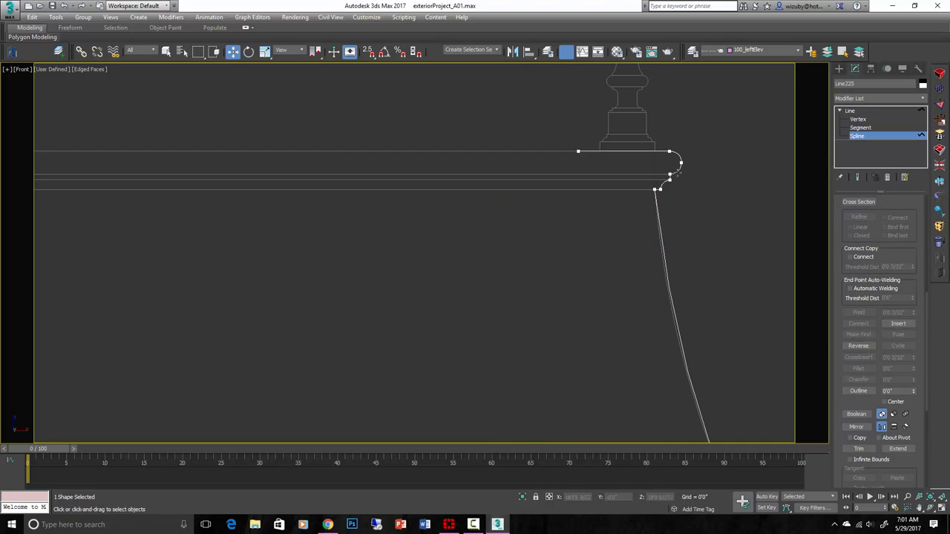
click(676, 171)
key(2)
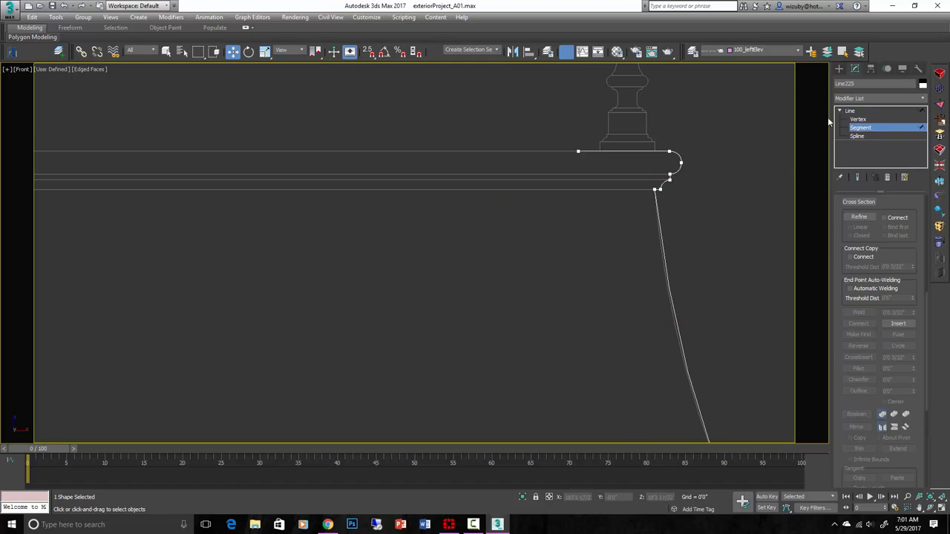
Check the full roof and ridge moulding profile at spline level and finish its sub-object editing in the top view
click(857, 136)
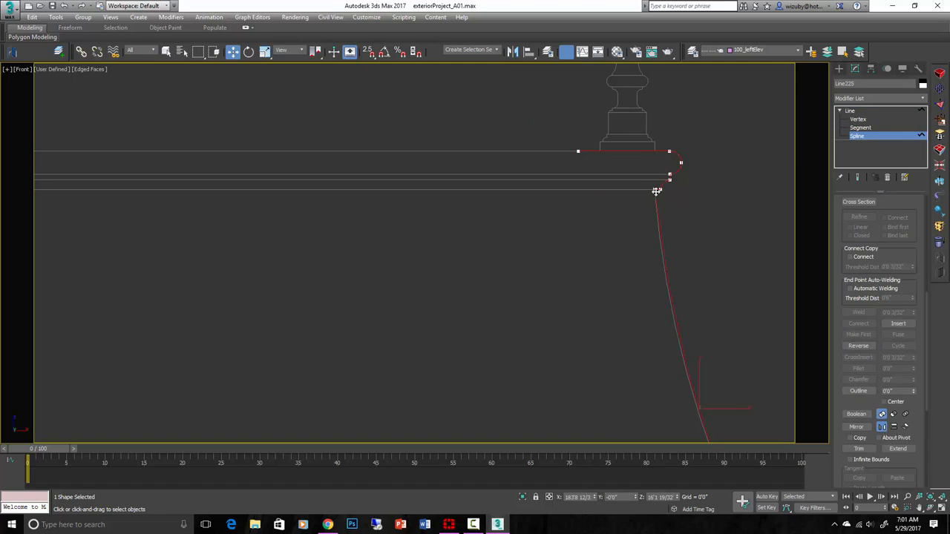
click(686, 219)
scroll(686, 219, down, 3)
middle_drag(686, 219, 568, 153)
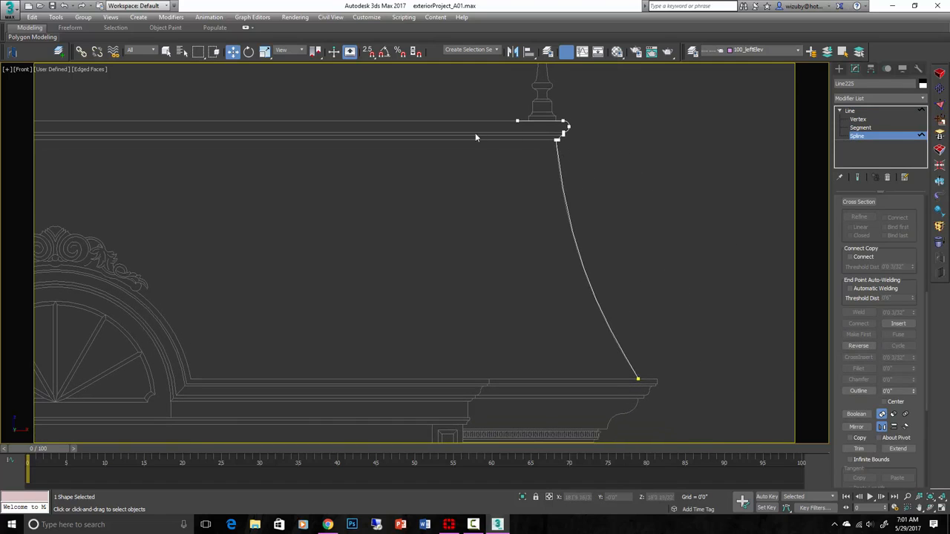
scroll(641, 326, down, 4)
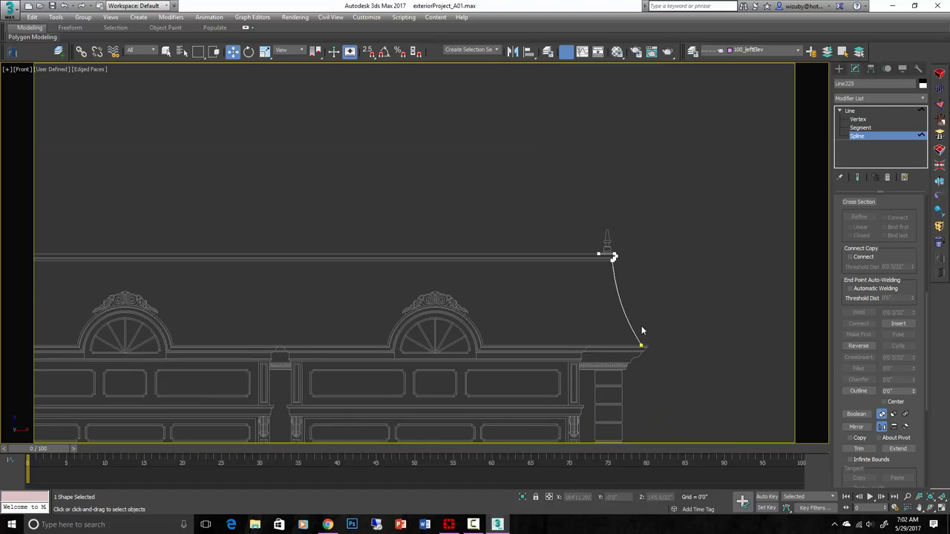
key(t)
key(z)
scroll(598, 272, down, 5)
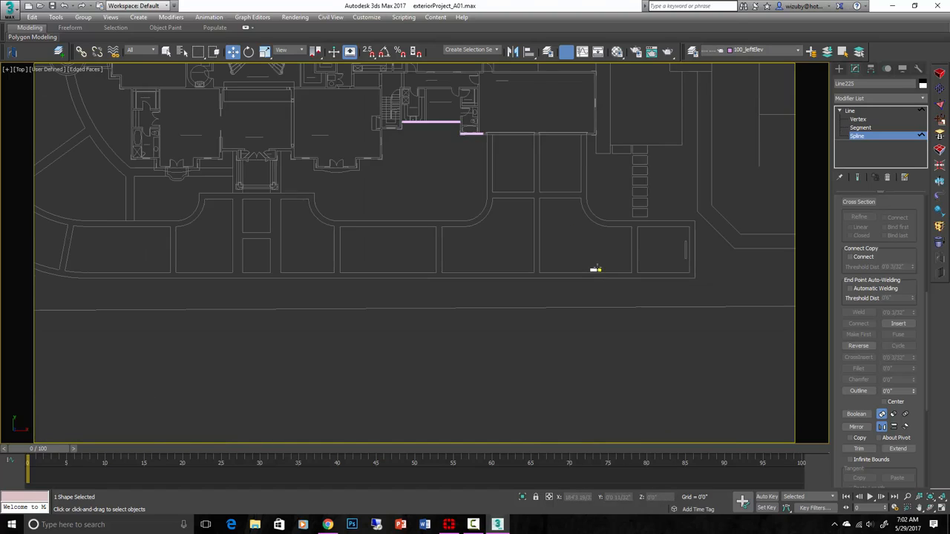
scroll(579, 155, up, 3)
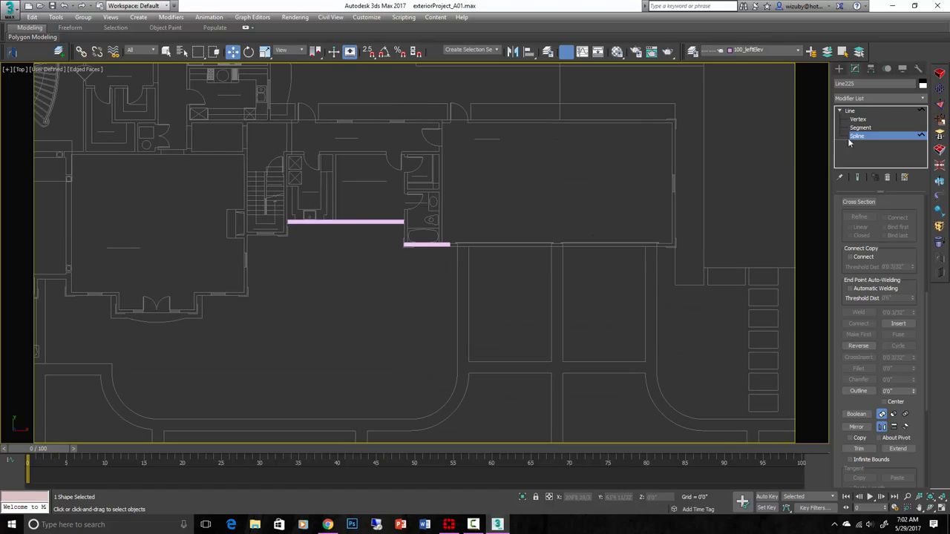
click(850, 110)
click(840, 110)
Start a vertex-snapped line at the garage's rear outer corner and run it along the side wall to the front corner
click(840, 69)
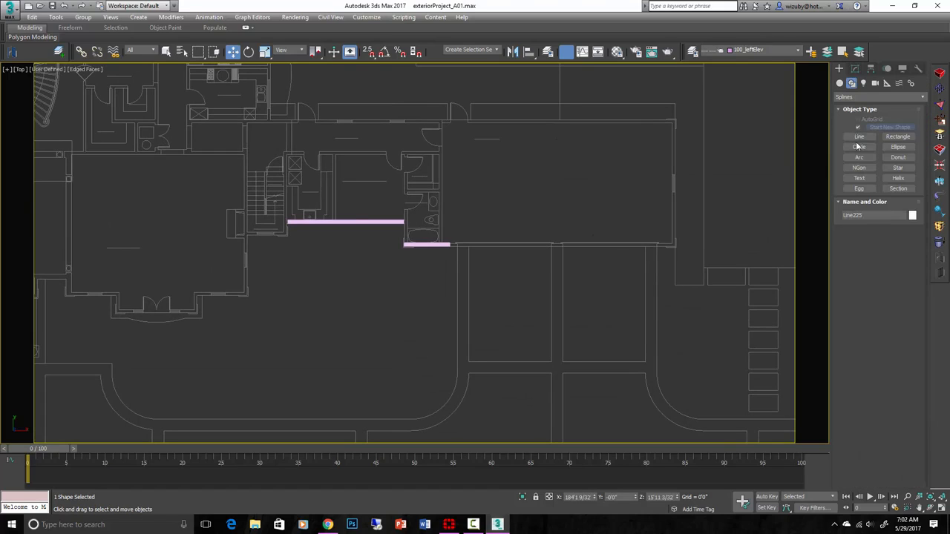
click(859, 137)
scroll(672, 119, up, 8)
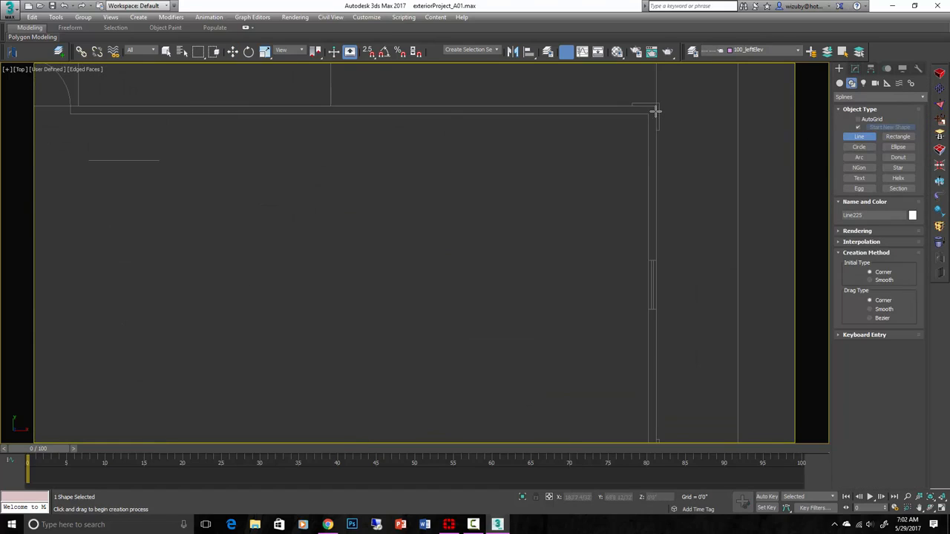
key(s)
click(656, 107)
middle_drag(603, 126, 615, 240)
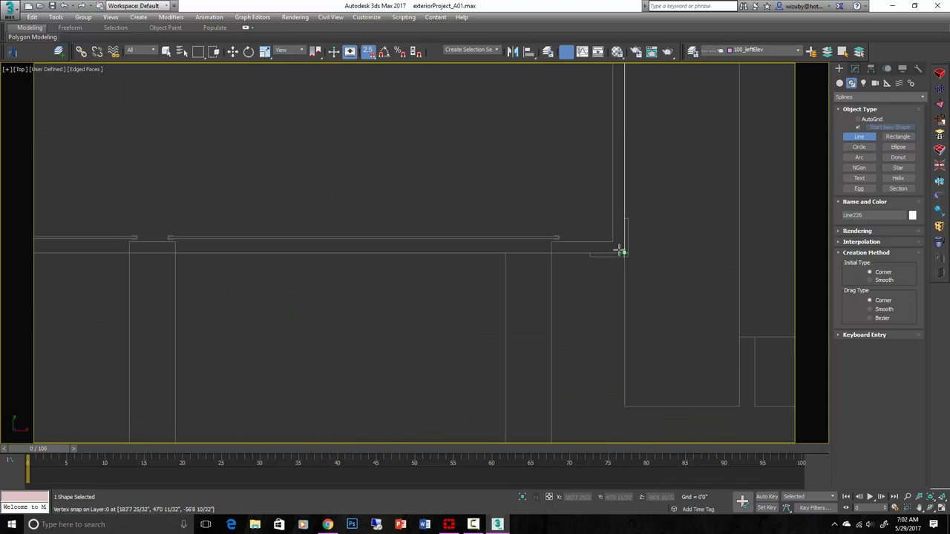
click(619, 253)
Continue the line along the garage's front wall to its inner corner and back to the recessed wing wall
scroll(445, 214, down, 5)
scroll(527, 221, up, 8)
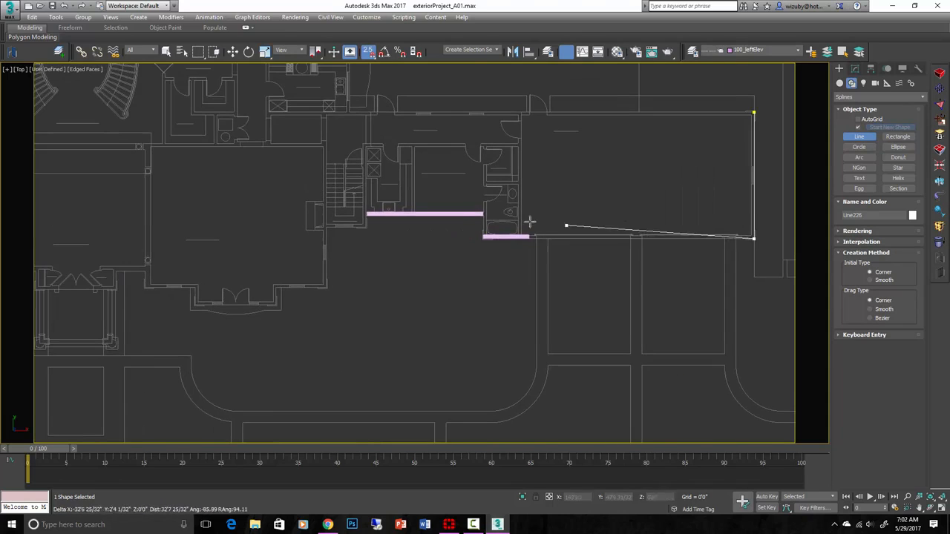
scroll(471, 254, up, 5)
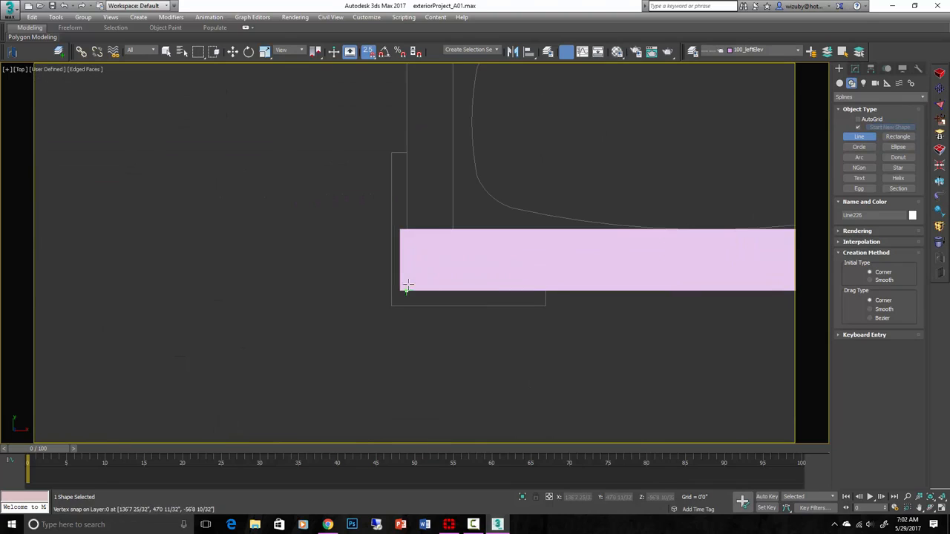
click(405, 286)
scroll(481, 167, down, 5)
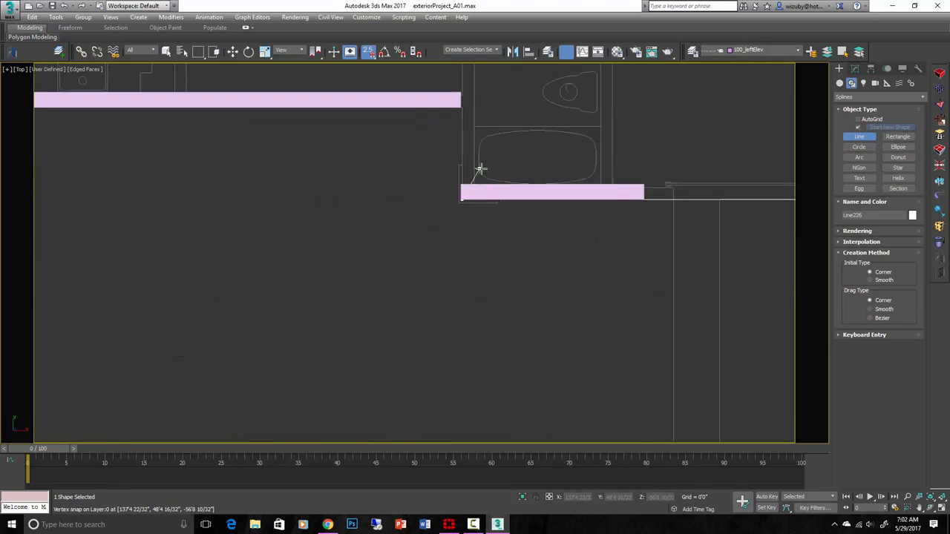
middle_drag(481, 168, 604, 297)
scroll(586, 249, up, 5)
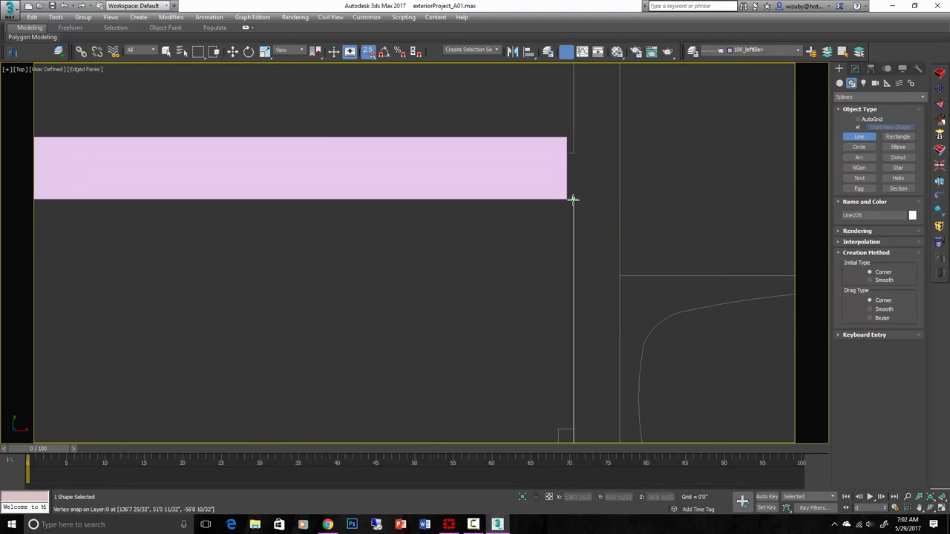
click(572, 198)
Continue the line along the wing's front wall and around the stair projection's corner, finishing at the main house wall
scroll(679, 216, down, 6)
scroll(312, 216, up, 5)
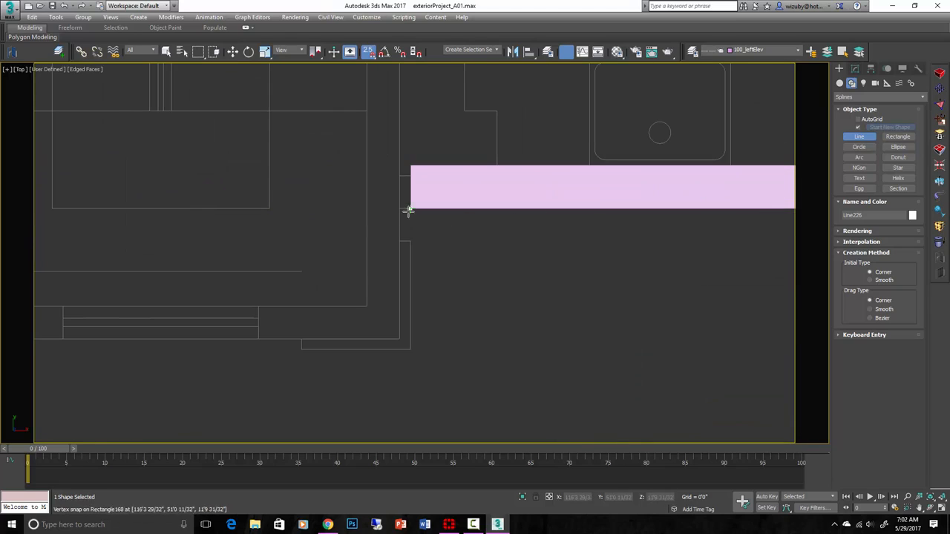
click(399, 208)
click(395, 337)
scroll(381, 212, down, 5)
middle_drag(499, 166, 390, 218)
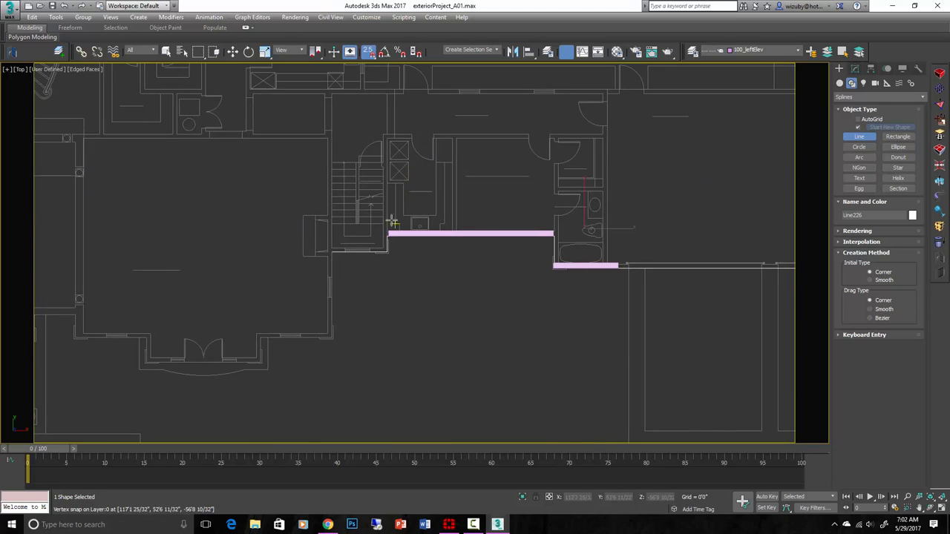
Raise the path line in the front elevation to the top of the garage cornice at 13'3 31/32", using vertex snap
key(f)
scroll(545, 264, down, 5)
alt+middle_drag(545, 268, 553, 346)
key(shift+z)
key(shift+z)
key(shift+z)
scroll(533, 297, down, 8)
scroll(477, 334, up, 4)
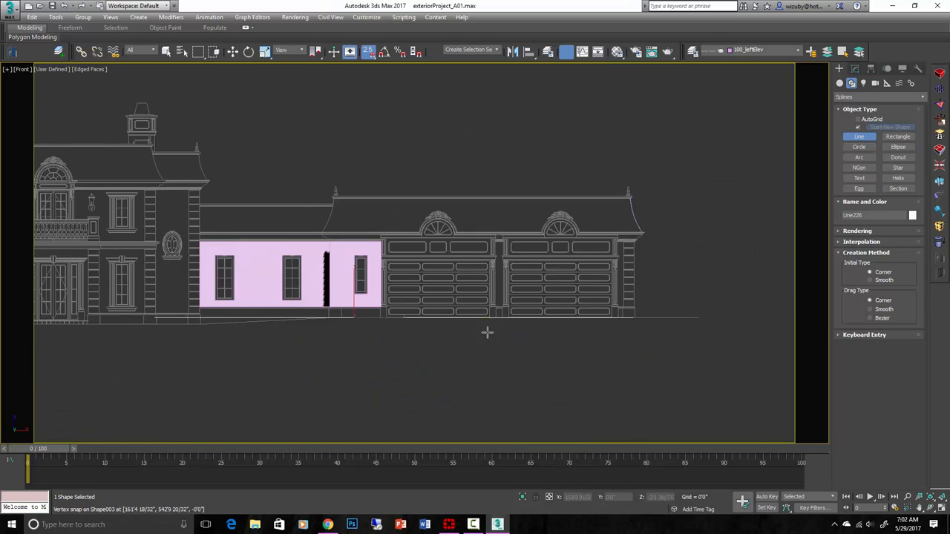
scroll(509, 344, up, 1)
key(w)
click(607, 263)
scroll(607, 262, up, 5)
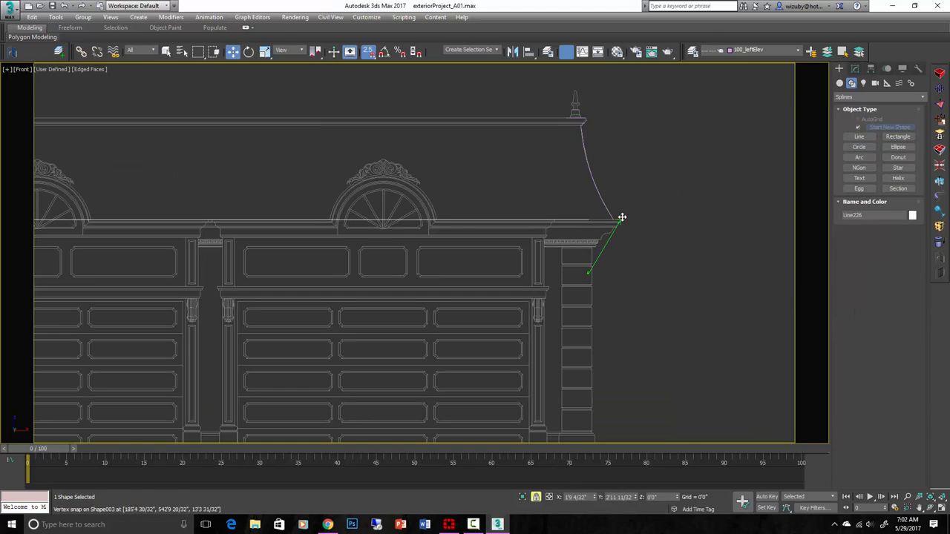
right_click(622, 218)
scroll(619, 270, down, 2)
middle_drag(619, 270, 649, 289)
scroll(650, 289, down, 2)
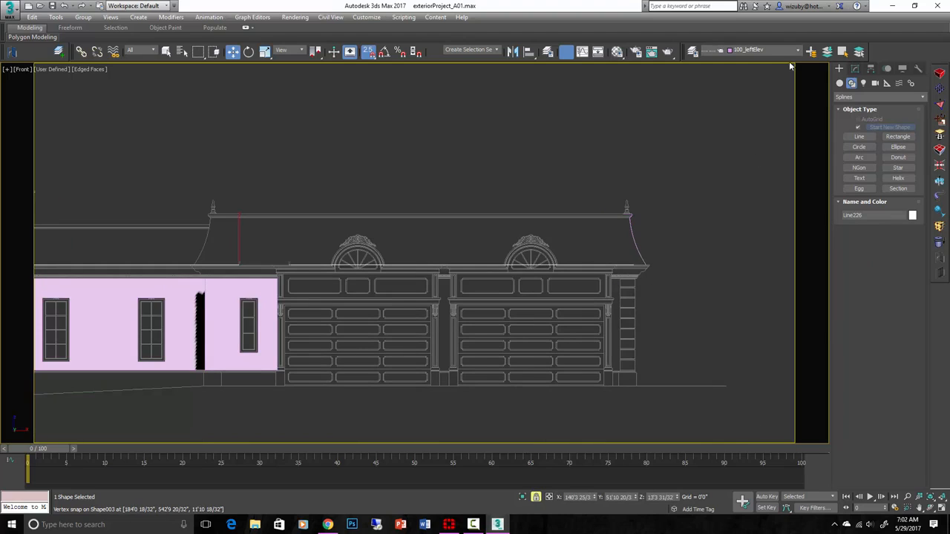
Examine the raised path line in an orbited view and in the front wireframe view against the elevation drawing
scroll(586, 279, down, 3)
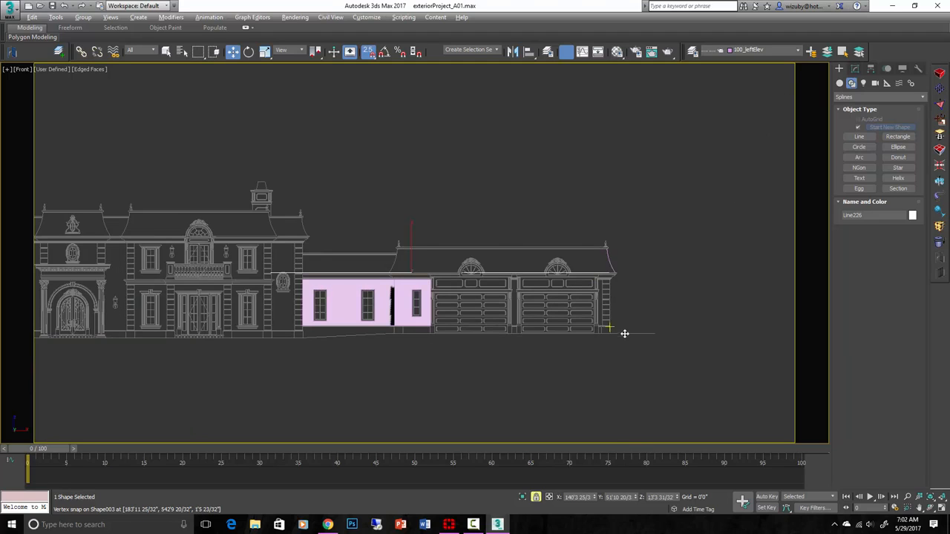
alt+middle_drag(623, 331, 609, 345)
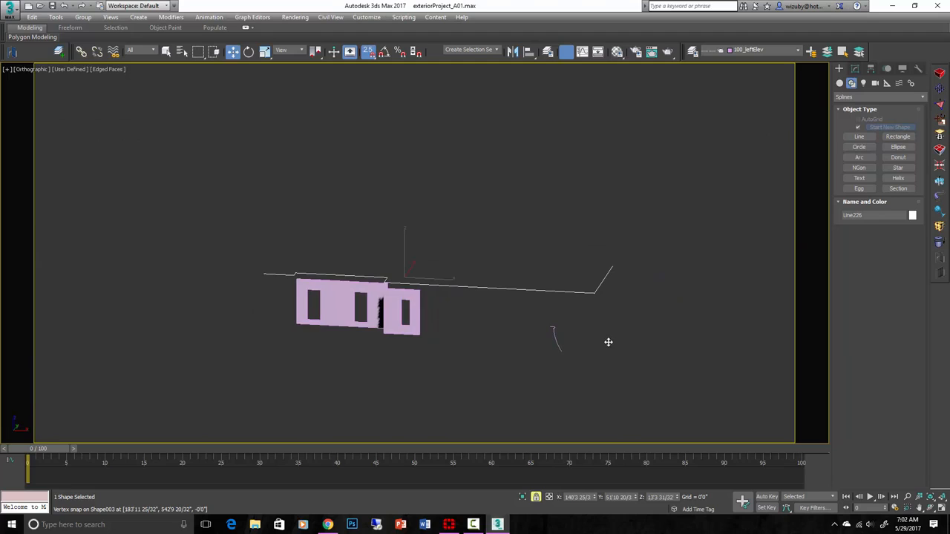
key(alt+w)
scroll(576, 292, down, 2)
scroll(522, 284, up, 2)
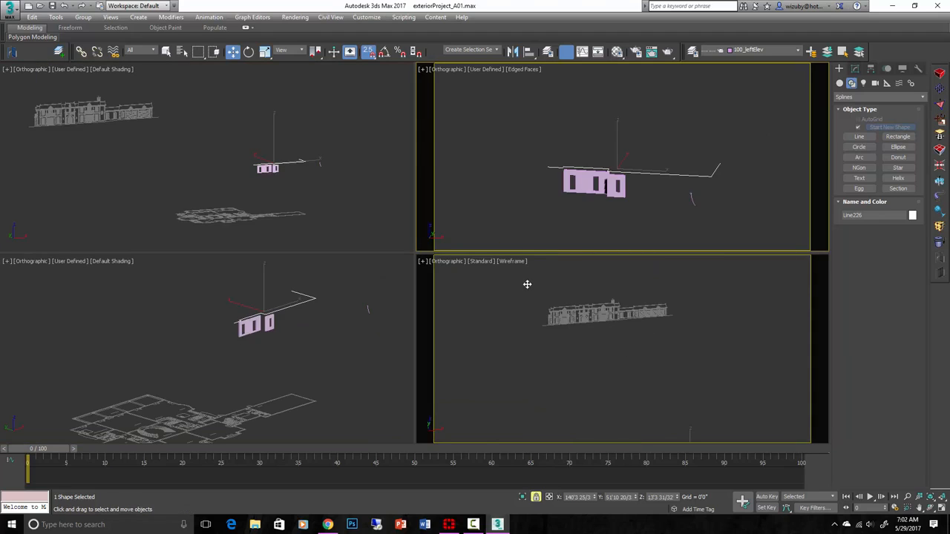
key(alt+w)
middle_drag(520, 269, 574, 326)
scroll(564, 329, up, 4)
scroll(510, 272, down, 3)
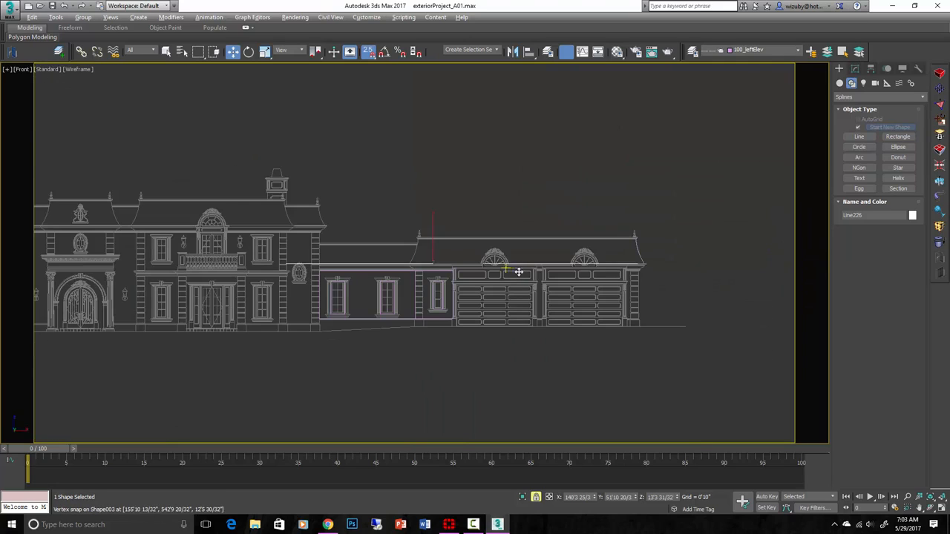
key(z)
alt+middle_drag(541, 287, 557, 290)
key(f)
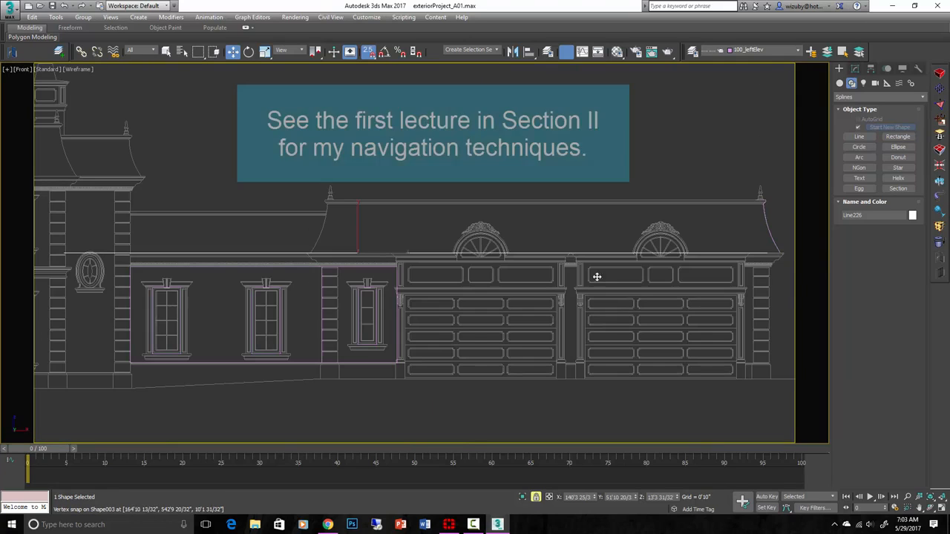
Inspect where the roof profile's base meets the cornice at the garage's outer end
scroll(599, 271, up, 3)
scroll(620, 262, up, 3)
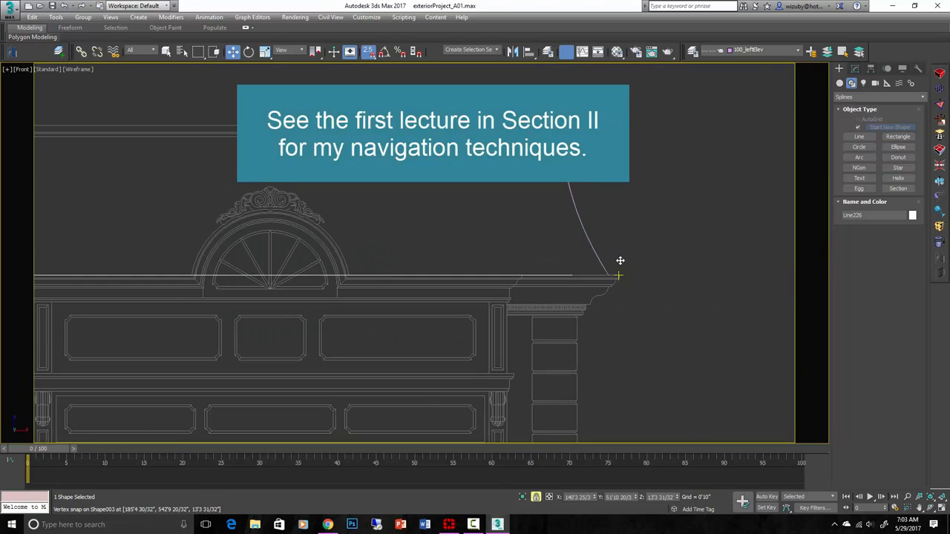
scroll(620, 261, down, 3)
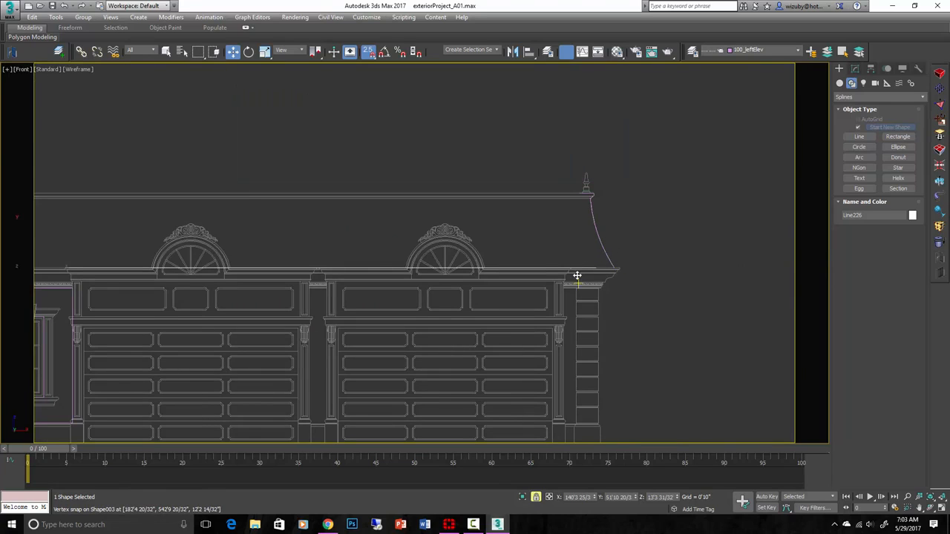
scroll(580, 271, up, 2)
scroll(582, 267, down, 4)
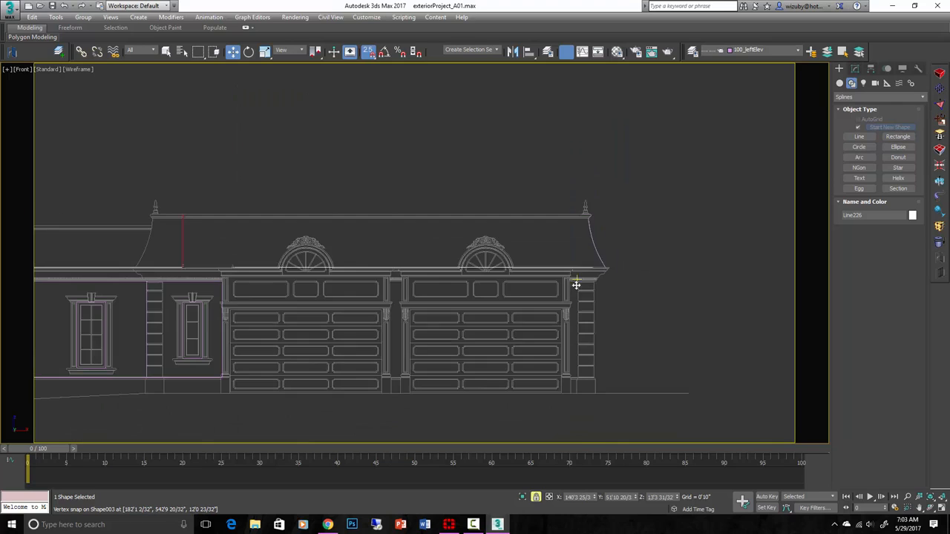
alt+middle_drag(577, 284, 615, 295)
key(f)
scroll(615, 295, down, 3)
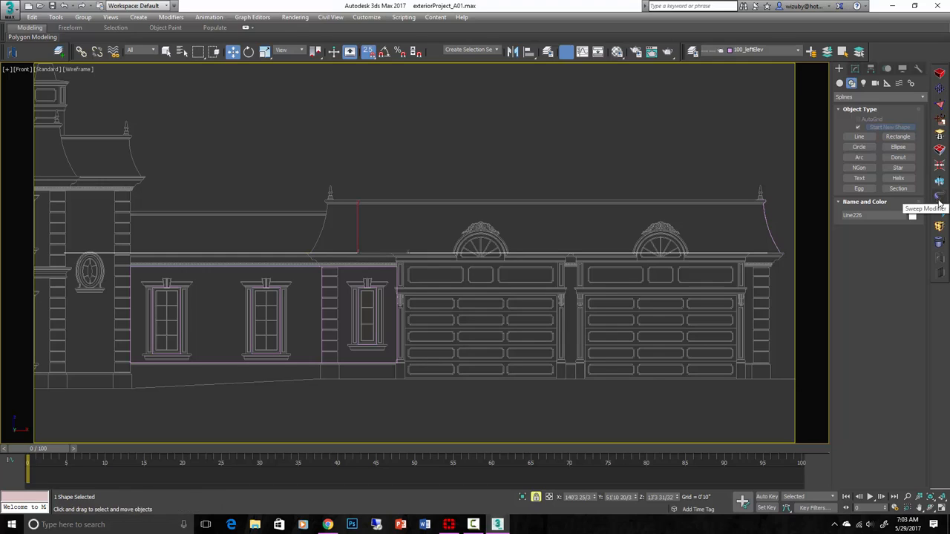
Apply a Sweep modifier to the raised path line
click(856, 69)
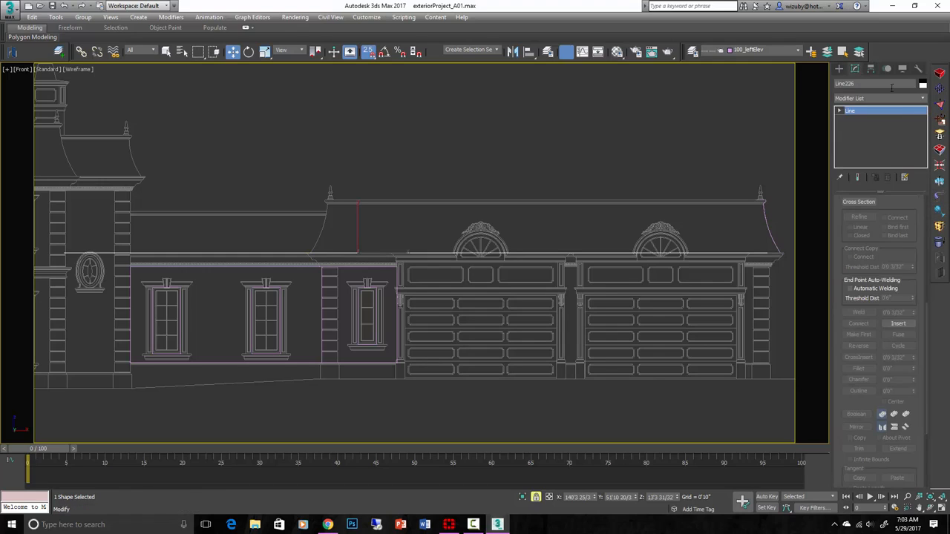
click(923, 98)
drag(927, 136, 925, 291)
scroll(861, 404, down, 8)
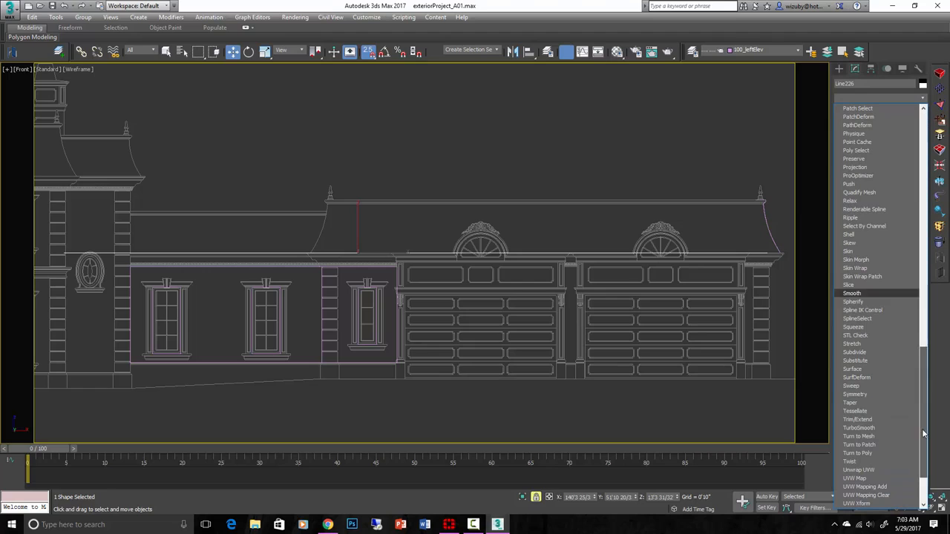
click(860, 386)
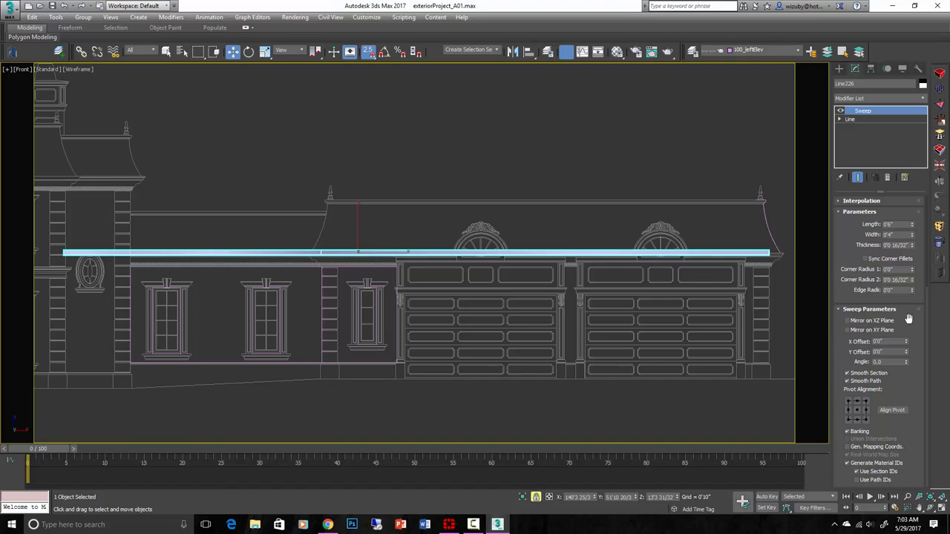
Use the garage roof profile spline as the sweep's custom section and mirror it on the XZ plane
drag(909, 318, 904, 481)
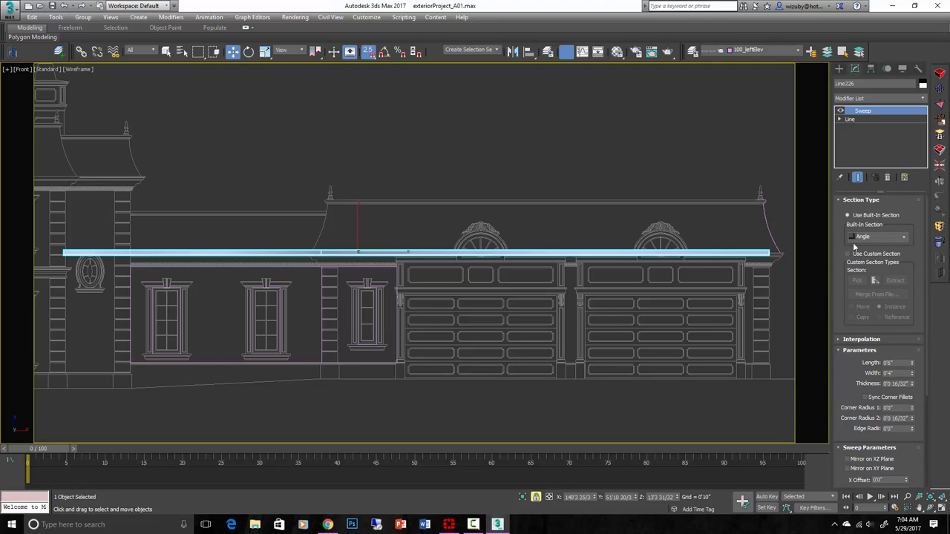
click(851, 255)
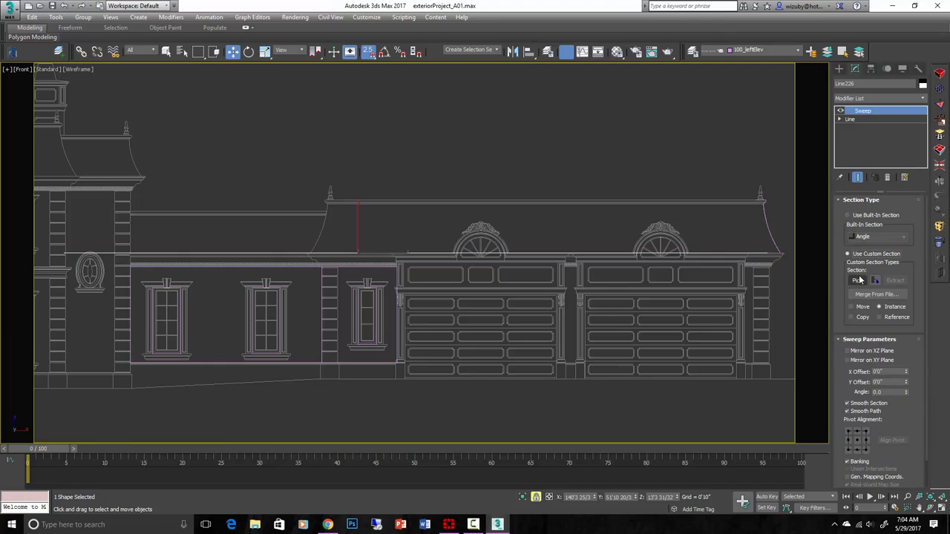
click(858, 281)
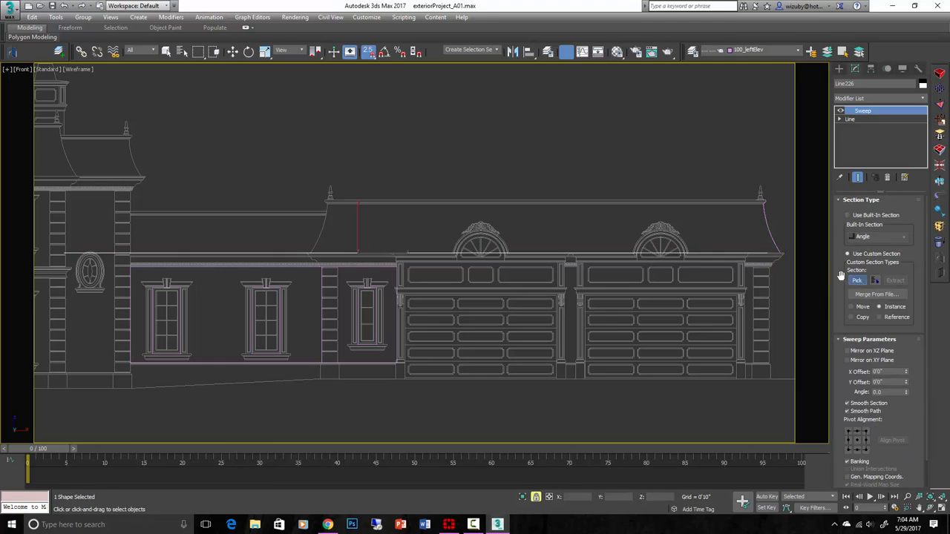
click(772, 243)
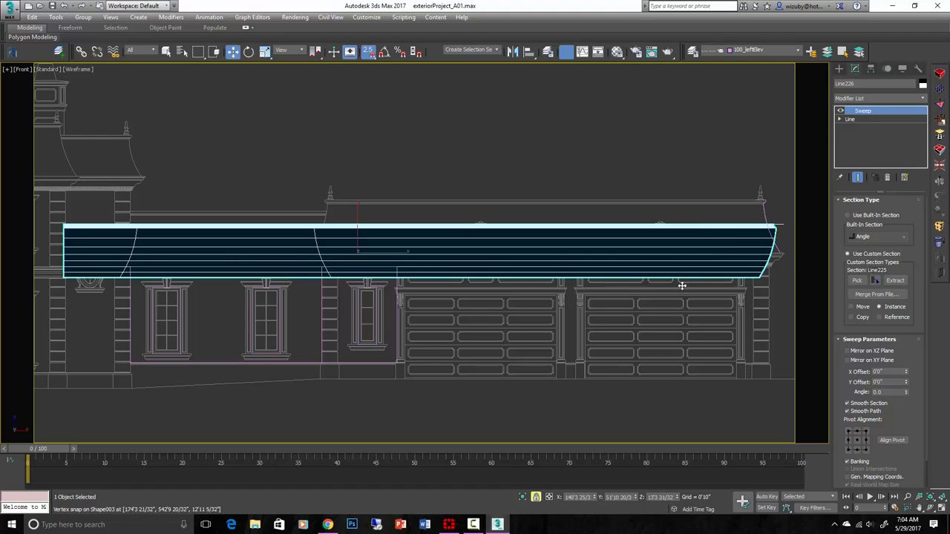
scroll(781, 240, up, 5)
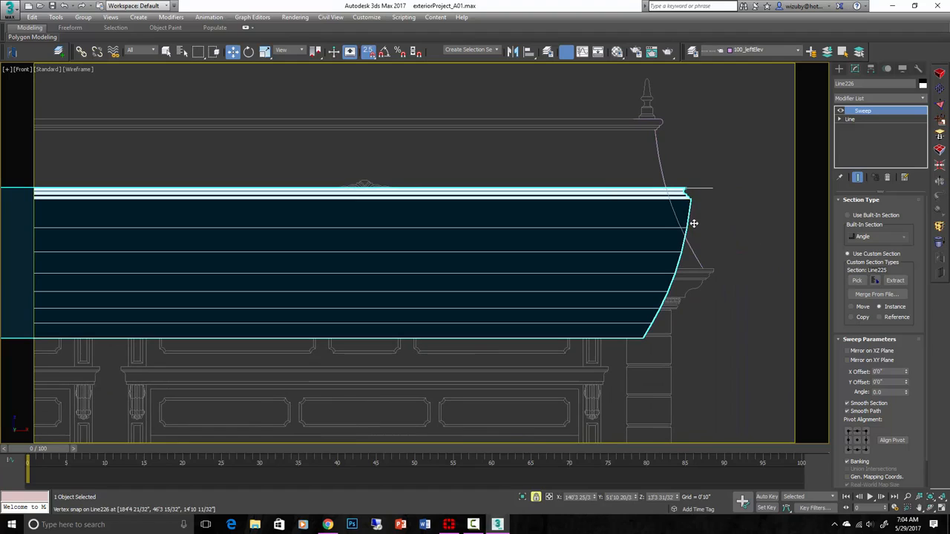
click(850, 353)
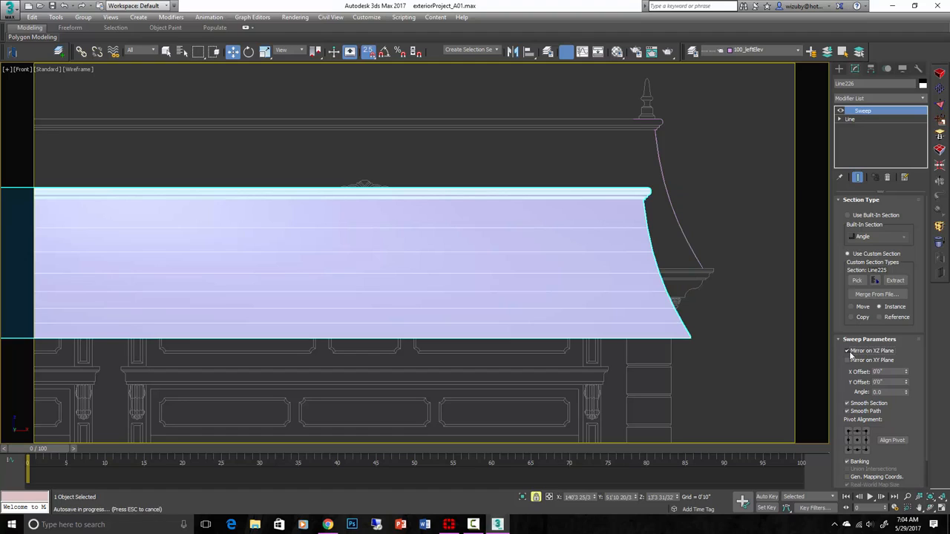
Set the roof sweep's pivot alignment to bottom centre and its X offset to -0'0 4/32", resetting the Y offset to zero
click(850, 431)
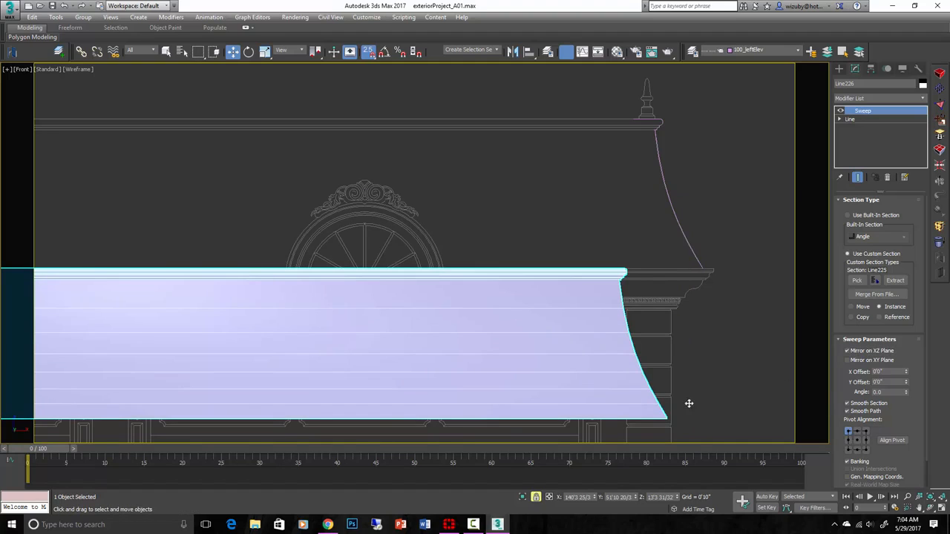
click(849, 440)
click(850, 450)
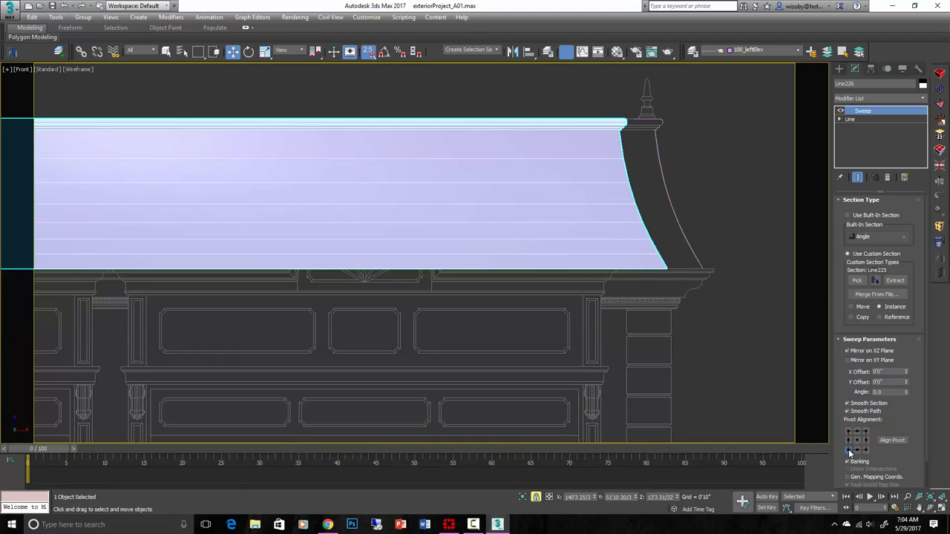
click(857, 450)
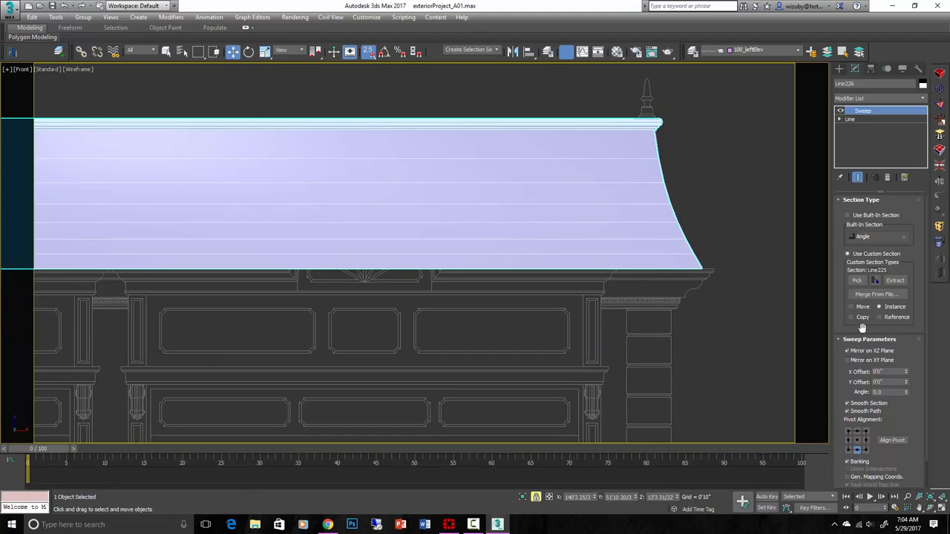
drag(906, 377, 903, 312)
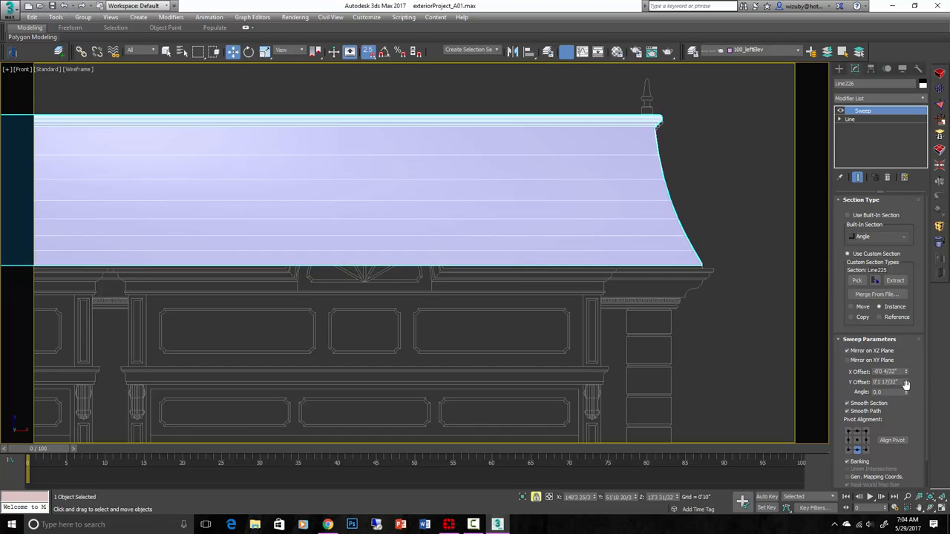
right_click(907, 383)
Turn off Smooth Path on the roof sweep while leaving Smooth Section on
scroll(709, 216, down, 5)
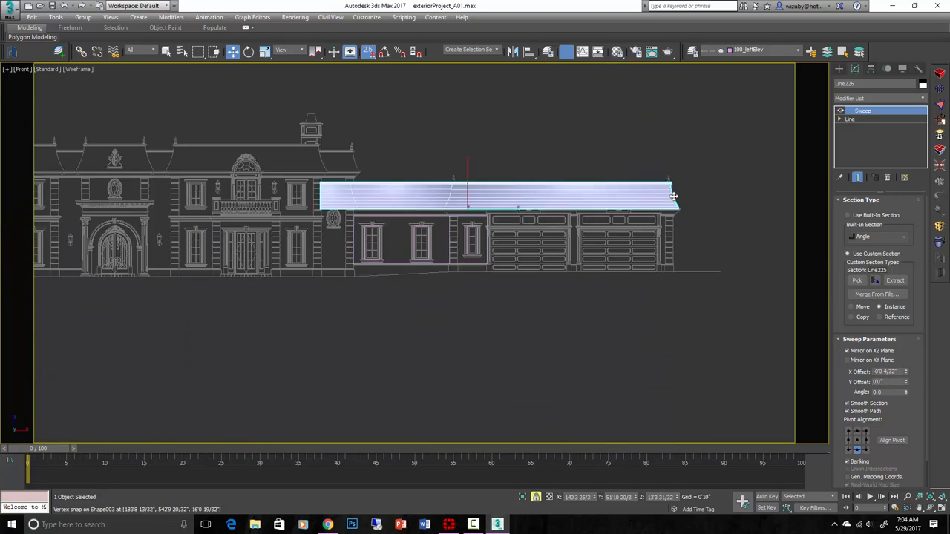
scroll(631, 215, up, 3)
alt+middle_drag(632, 214, 674, 235)
middle_drag(556, 207, 593, 264)
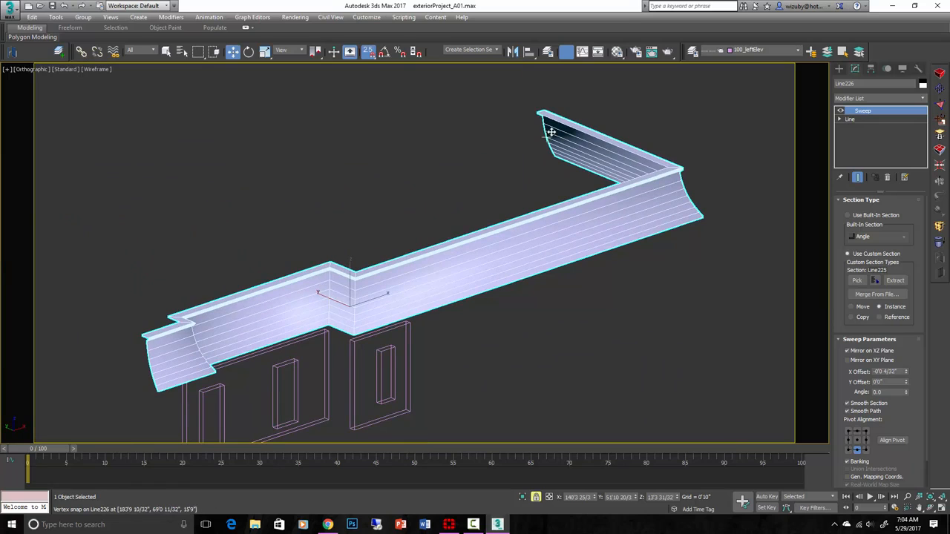
alt+middle_drag(635, 175, 542, 201)
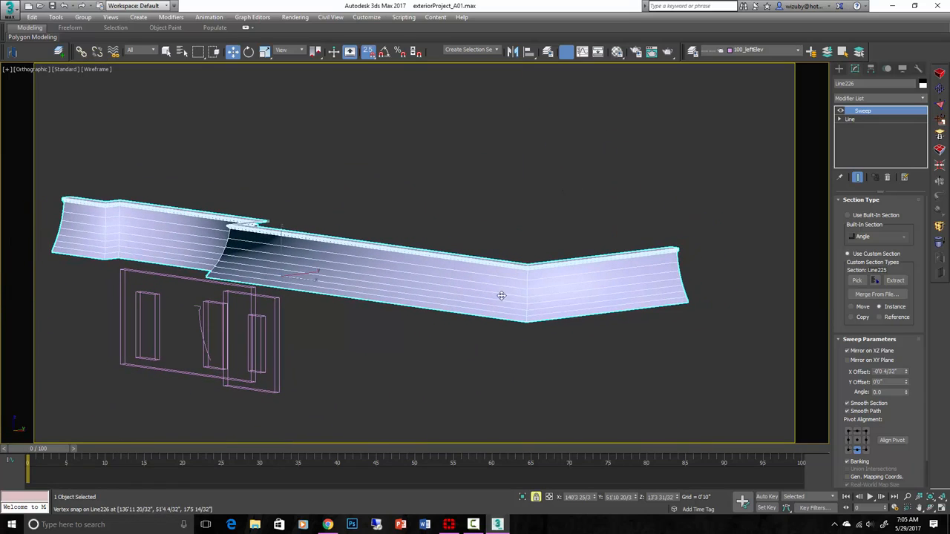
click(847, 403)
click(847, 403)
click(847, 412)
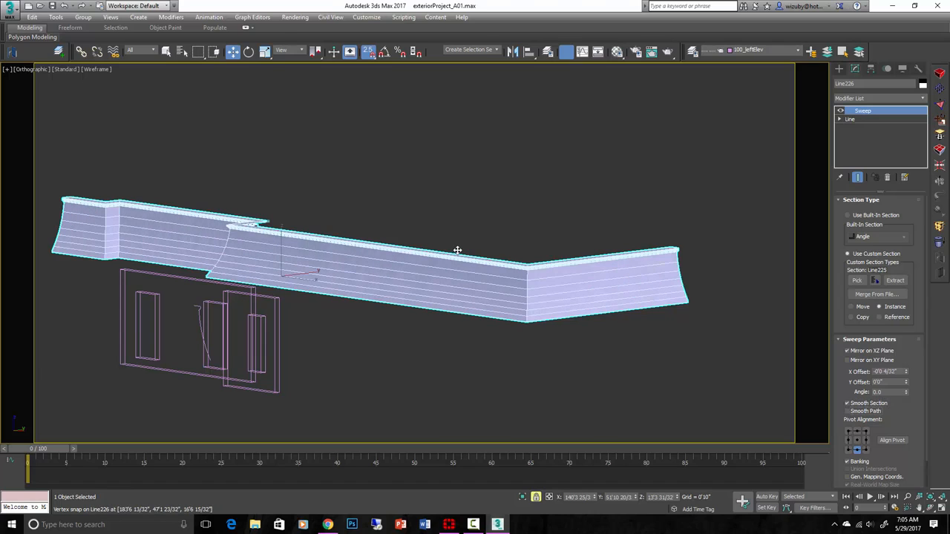
Inspect the swept roof and wall panels in shaded display, with and without edged faces
mouse_move(456, 275)
alt+middle_down()
mouse_move(501, 316)
mouse_move(596, 242)
alt+middle_up()
click(504, 328)
key(F3)
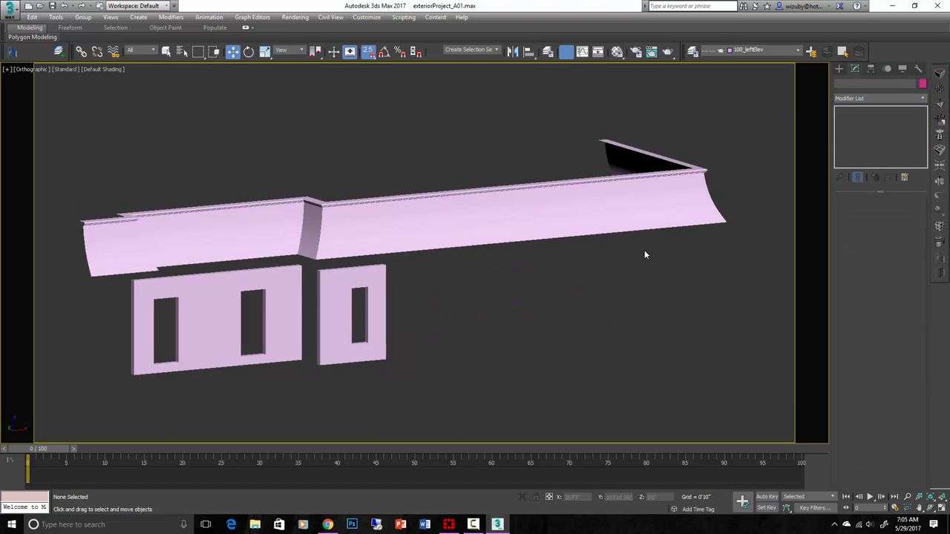
key(F4)
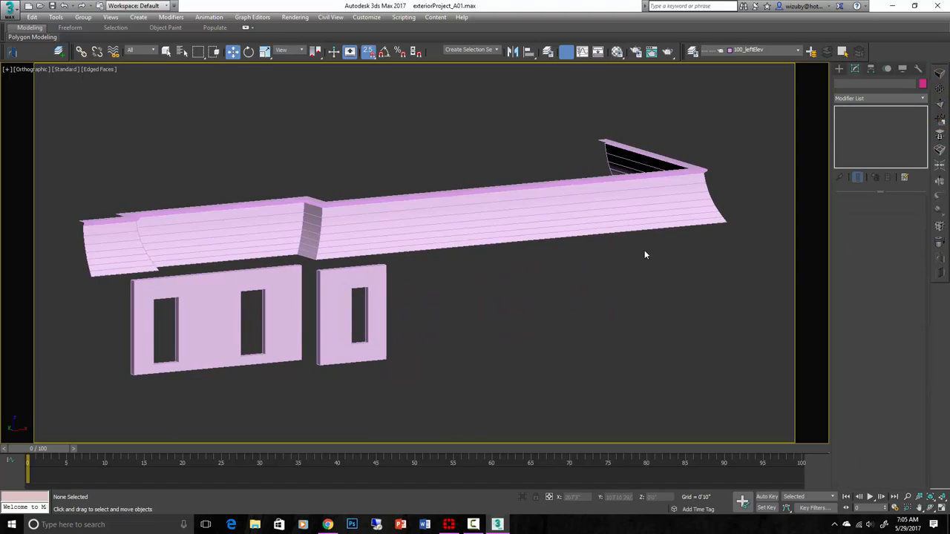
click(629, 204)
click(608, 265)
key(F4)
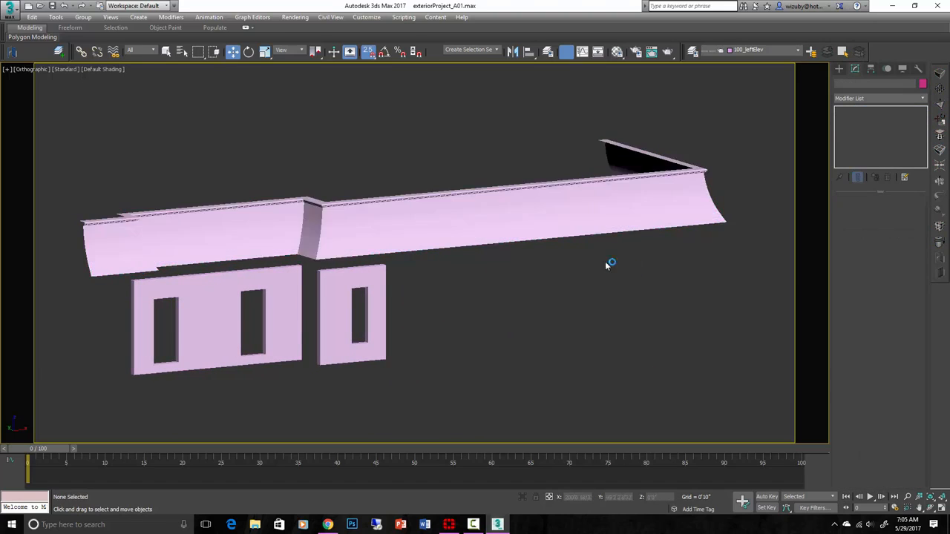
Examine the coursed pilasters beside the main house's ground-floor French doors in the front elevation
scroll(616, 268, down, 3)
alt+middle_drag(619, 269, 609, 269)
key(f)
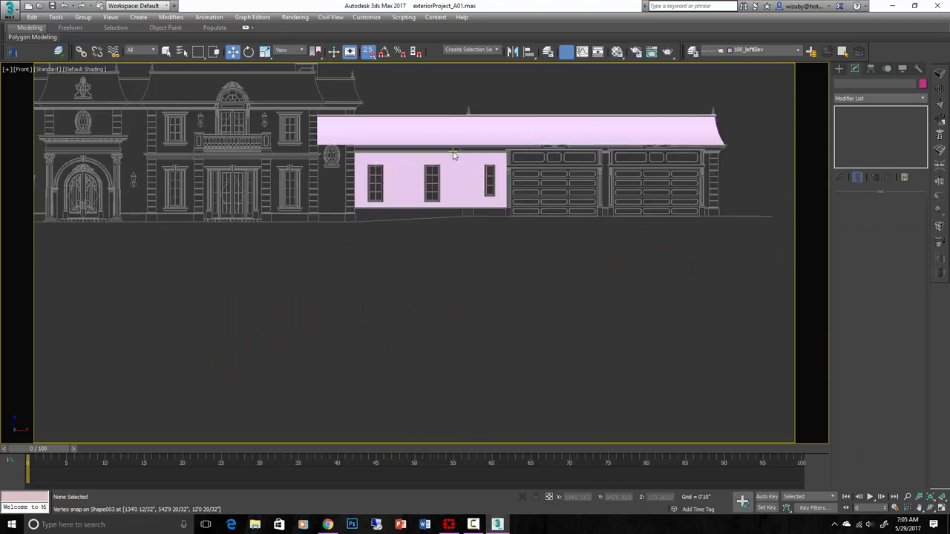
scroll(453, 155, up, 2)
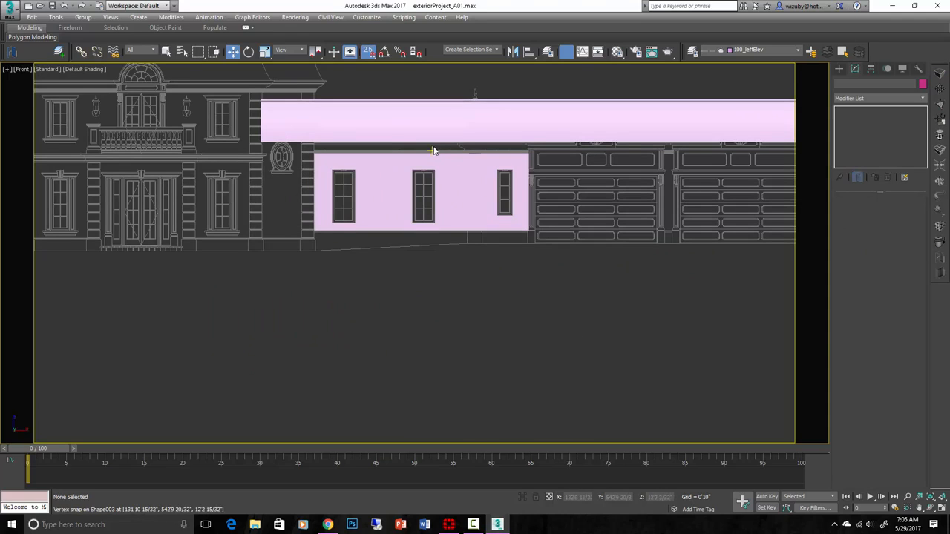
middle_drag(429, 164, 463, 213)
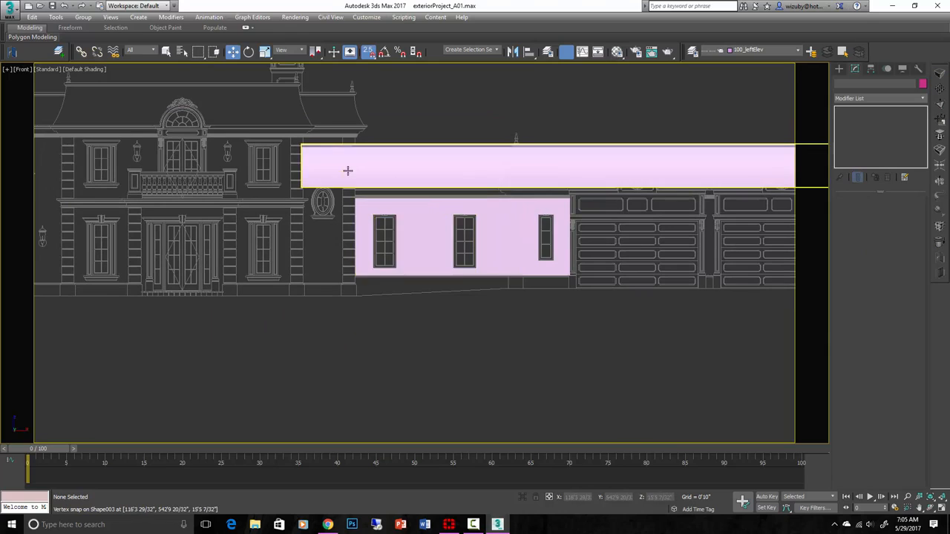
middle_drag(348, 170, 539, 193)
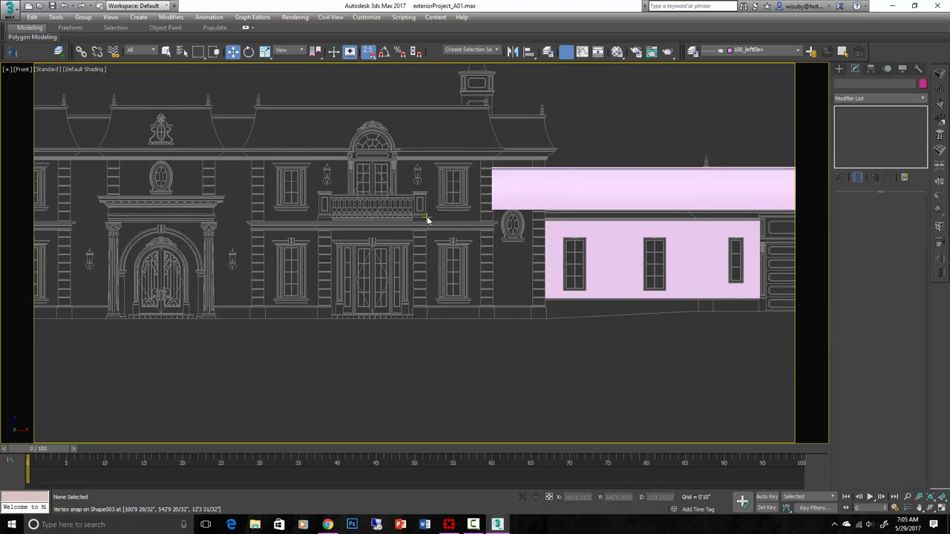
scroll(534, 203, up, 6)
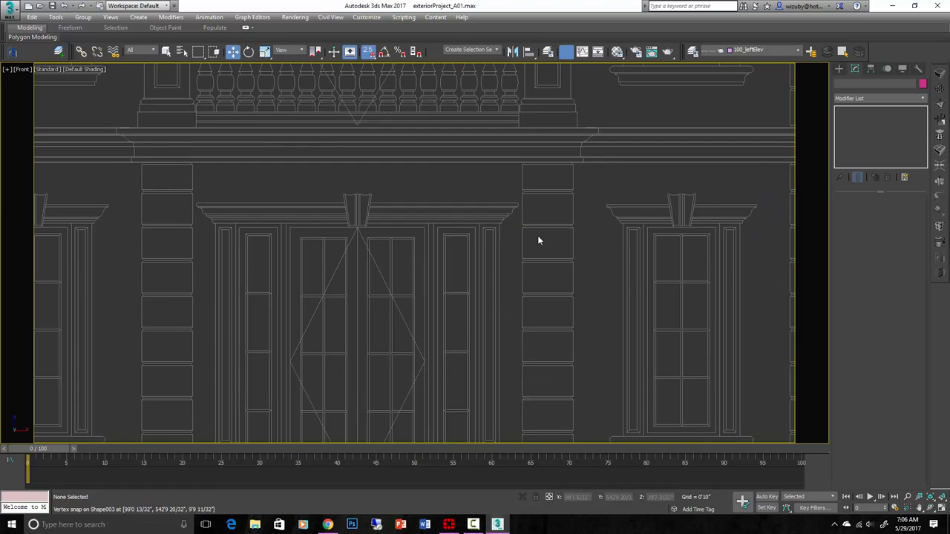
scroll(568, 291, down, 2)
middle_drag(568, 293, 512, 252)
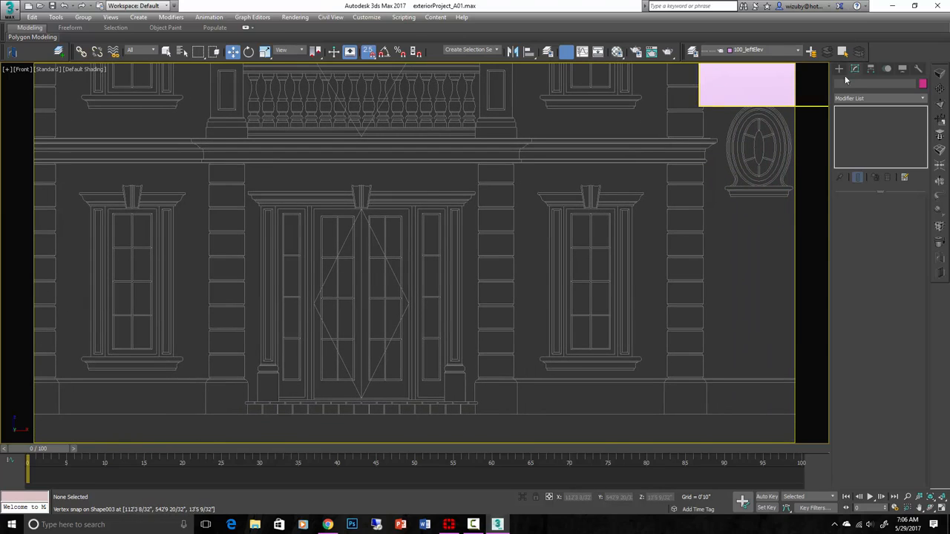
Draw a snapped rectangle about 10' high and 1'8" wide over the coursed pilaster between the French doors and the adjacent window
click(839, 68)
click(898, 136)
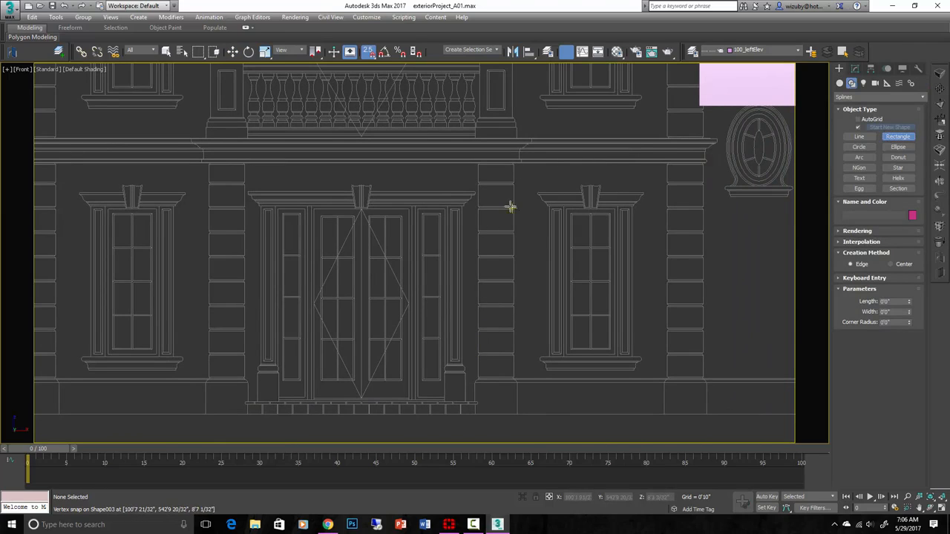
middle_drag(511, 205, 502, 335)
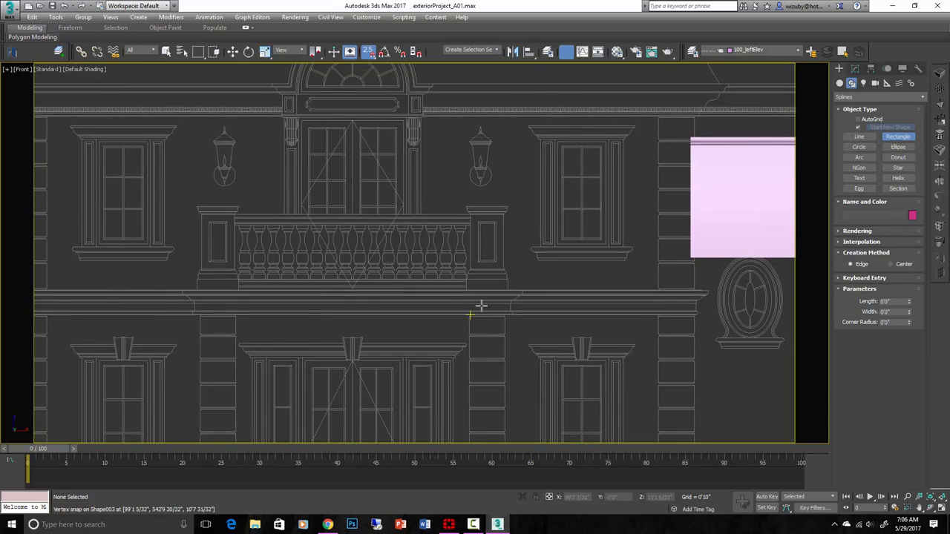
middle_drag(479, 322, 456, 217)
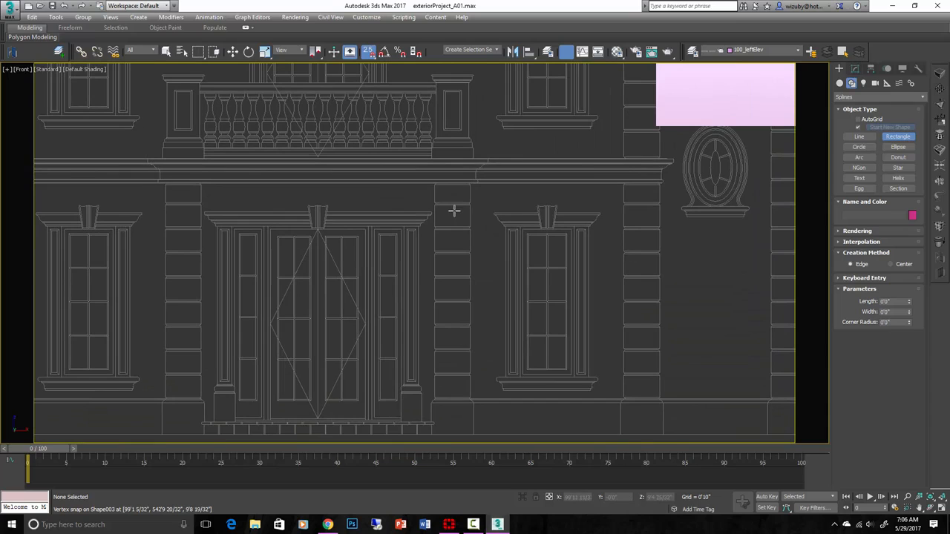
middle_drag(454, 212, 412, 155)
scroll(410, 346, up, 3)
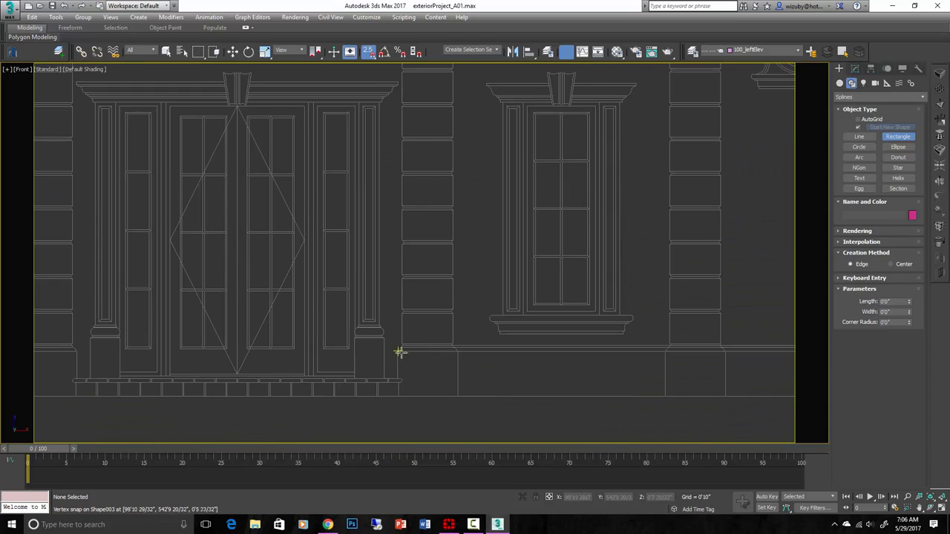
middle_drag(403, 195, 403, 242)
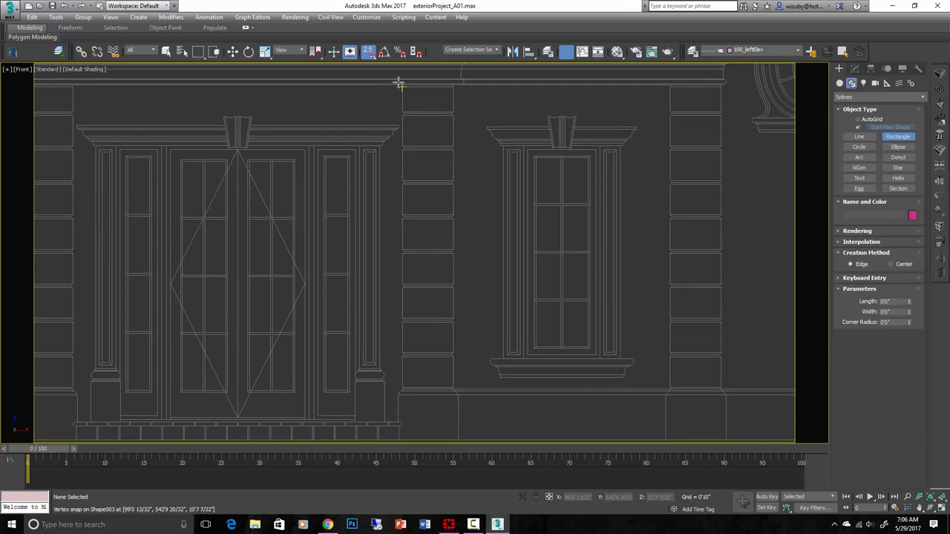
key(s)
drag(402, 85, 453, 388)
Extrude the pilaster rectangle by -1'7"
alt+middle_drag(490, 312, 540, 286)
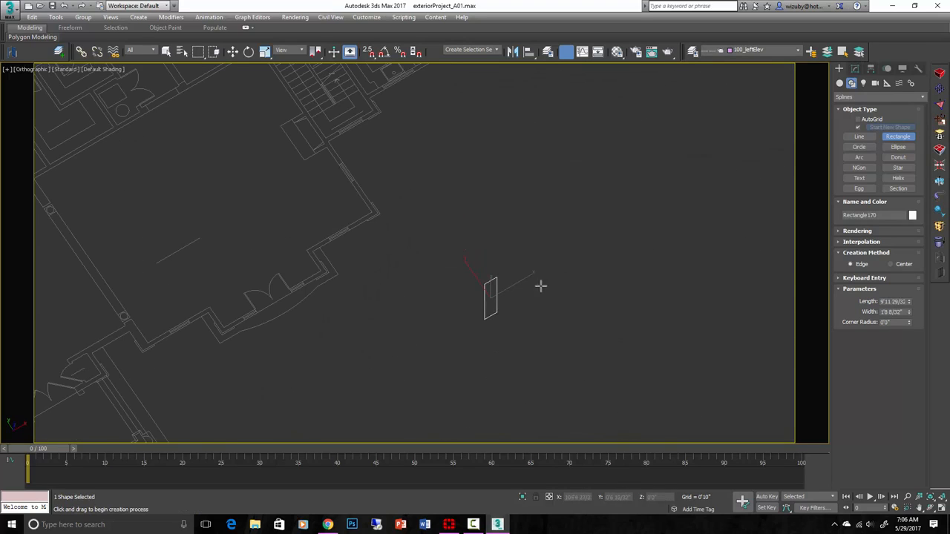
click(936, 254)
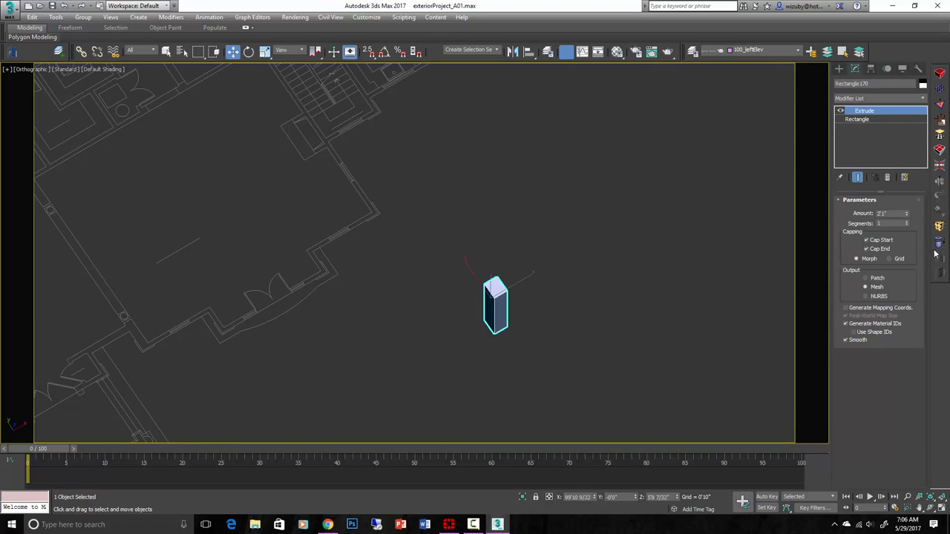
drag(906, 220, 890, 267)
key(f)
scroll(515, 237, down, 3)
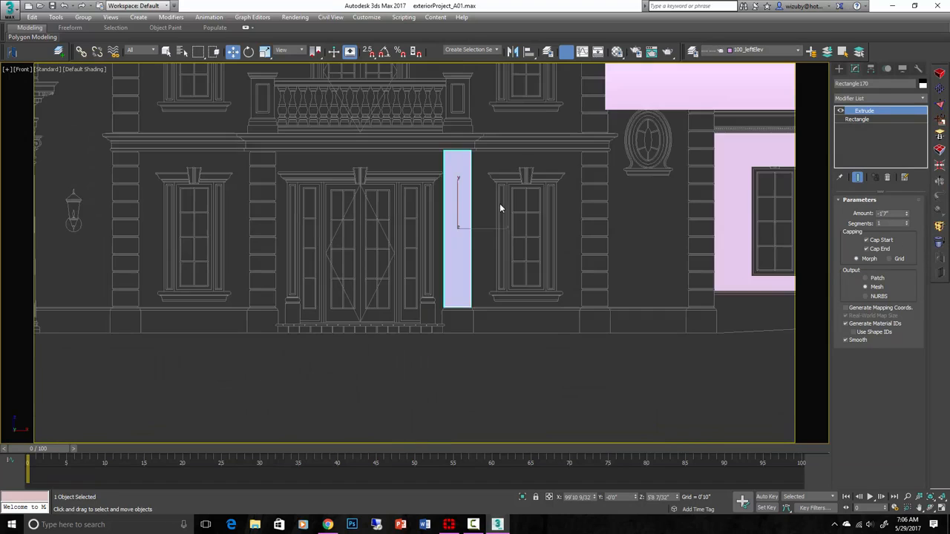
Move the pilaster block onto the floor plan in the top view, snapping its outer front corner to the drawn pilaster corner
key(t)
scroll(487, 203, down, 5)
scroll(469, 335, down, 5)
scroll(470, 335, up, 5)
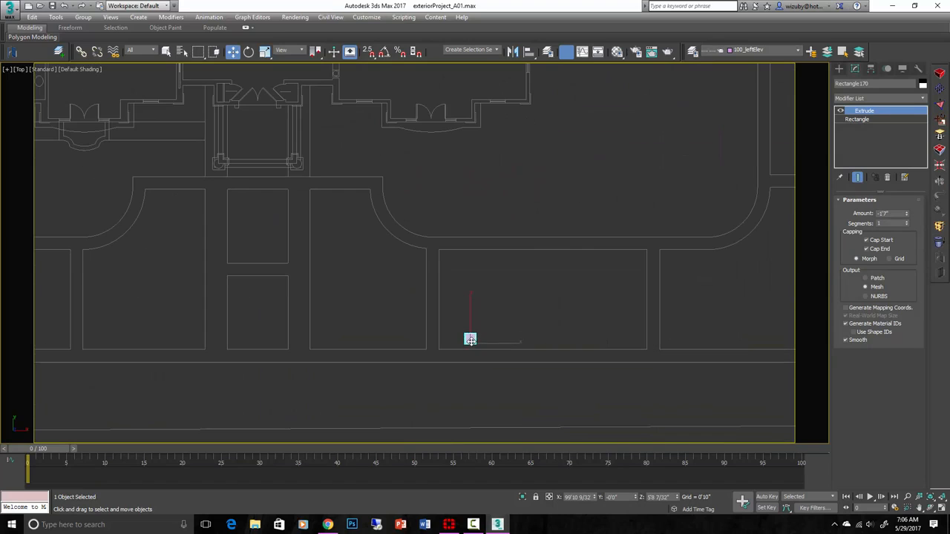
drag(469, 338, 502, 111)
scroll(467, 117, up, 12)
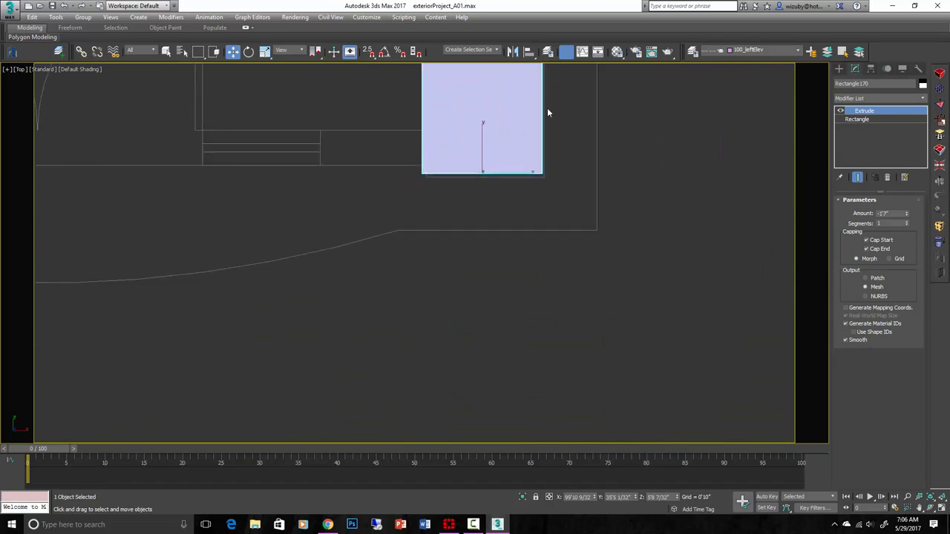
key(s)
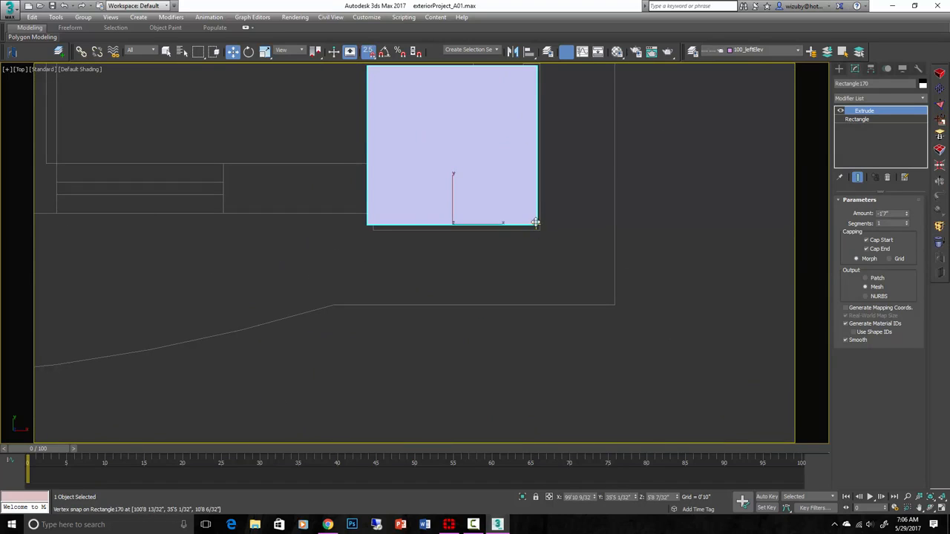
drag(535, 223, 537, 230)
scroll(537, 229, down, 3)
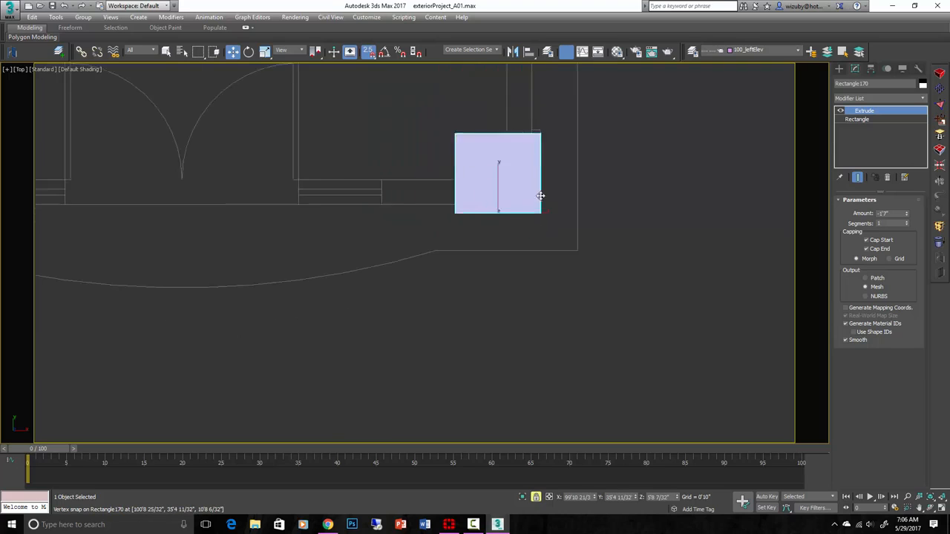
middle_drag(539, 197, 526, 245)
Convert the pilaster block to an editable poly in the front wireframe view and activate edge editing
key(f)
scroll(512, 238, up, 4)
middle_drag(441, 213, 477, 194)
click(517, 198)
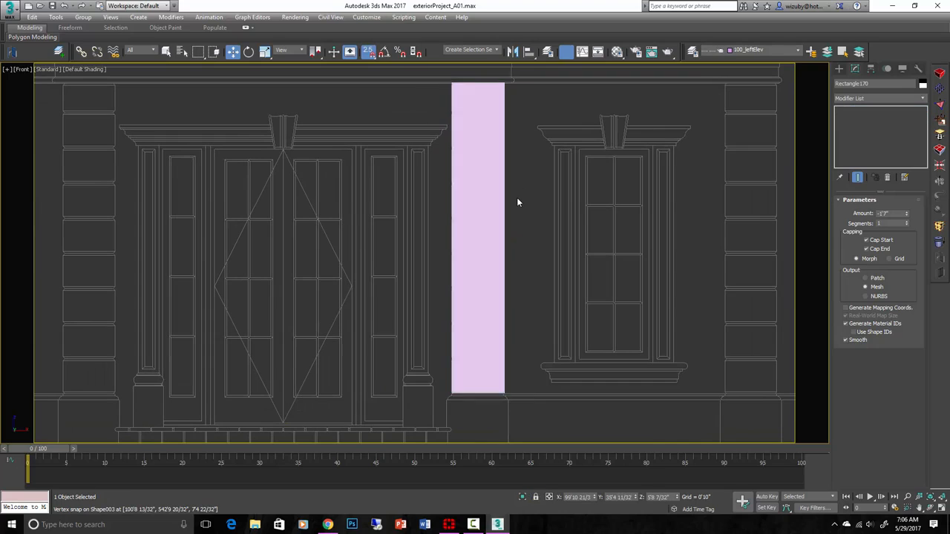
key(F3)
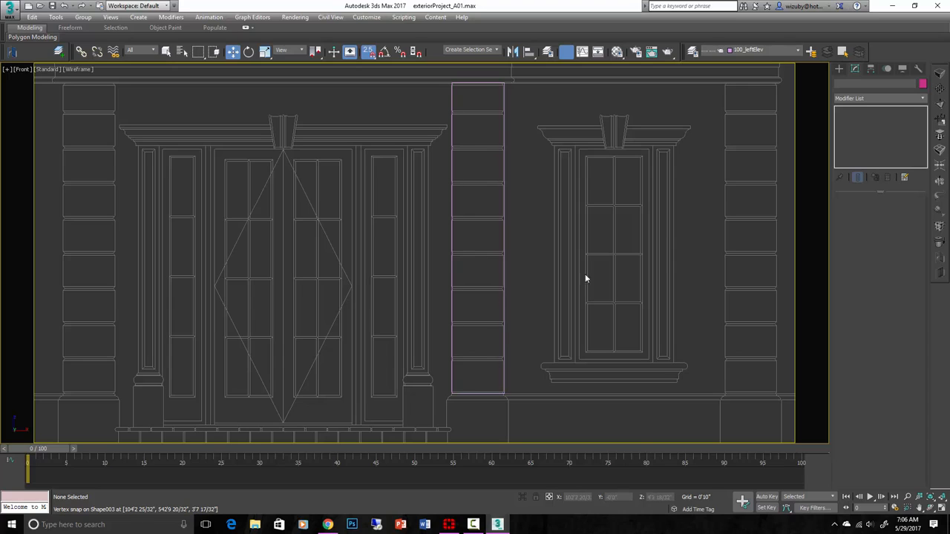
drag(394, 230, 395, 231)
click(492, 209)
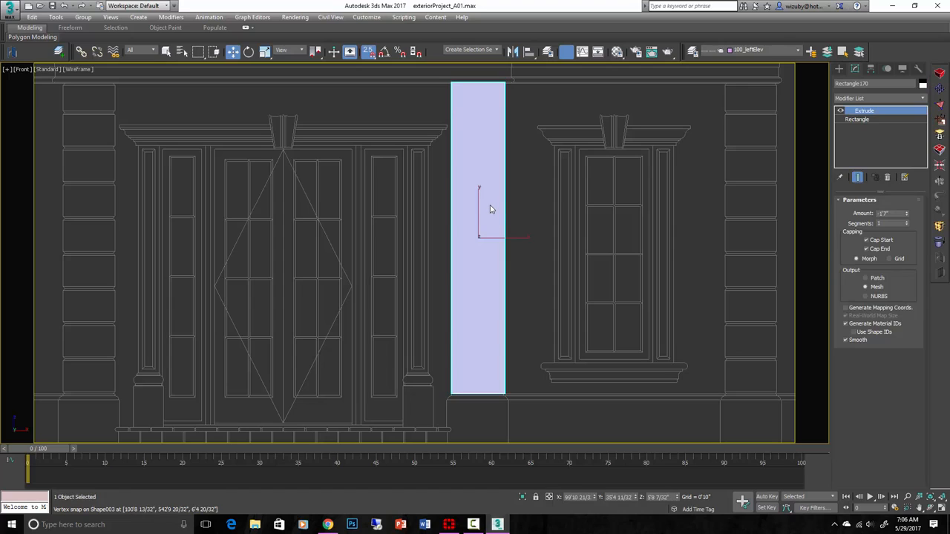
right_click(490, 205)
mouse_move(538, 308)
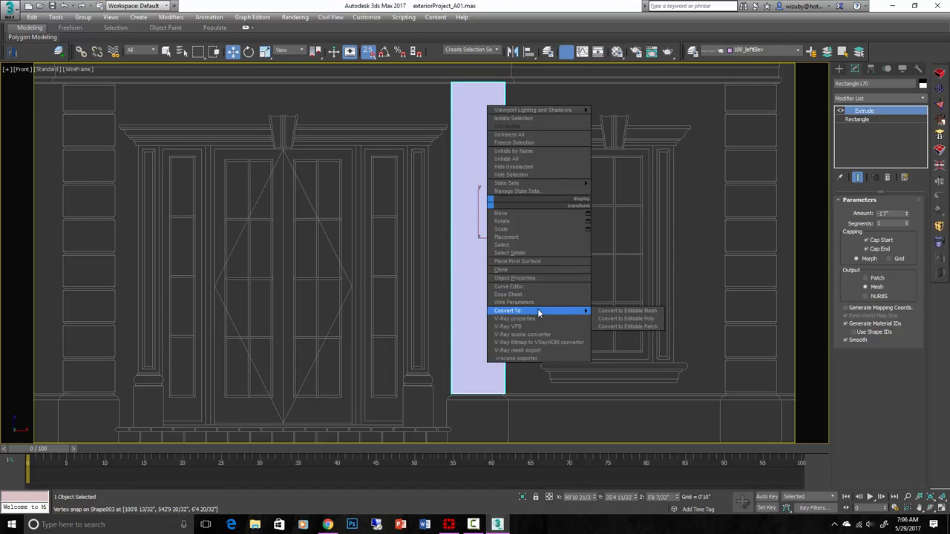
click(619, 318)
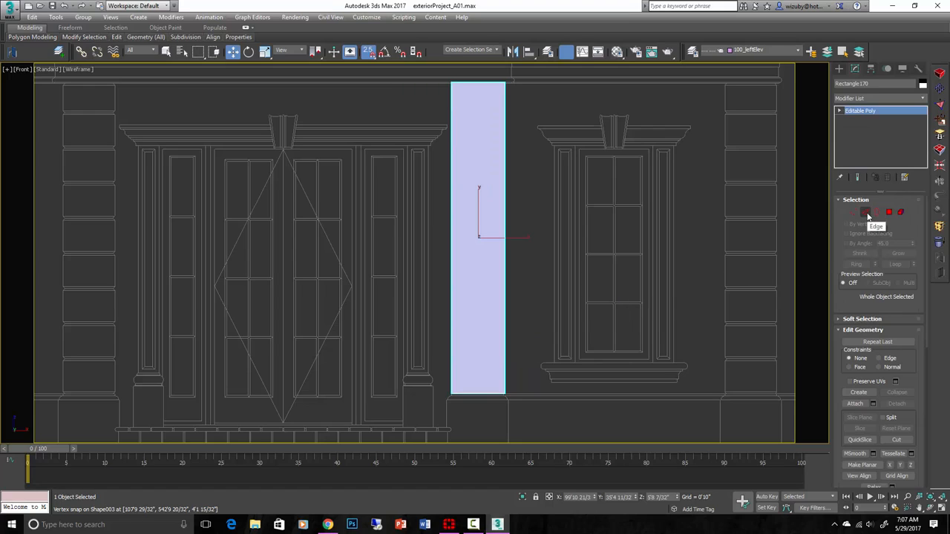
click(866, 213)
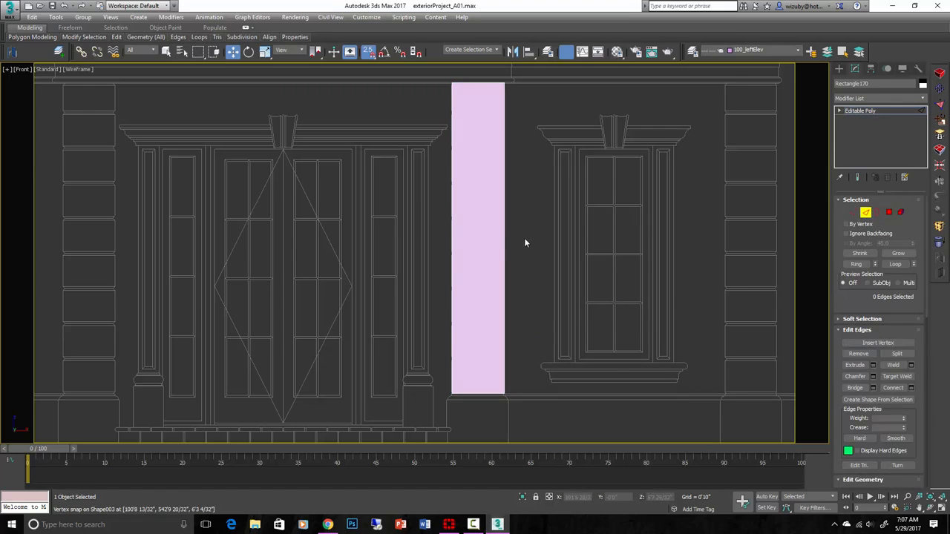
Connect the pilaster block's four vertical edges with 8 segments
key(F3)
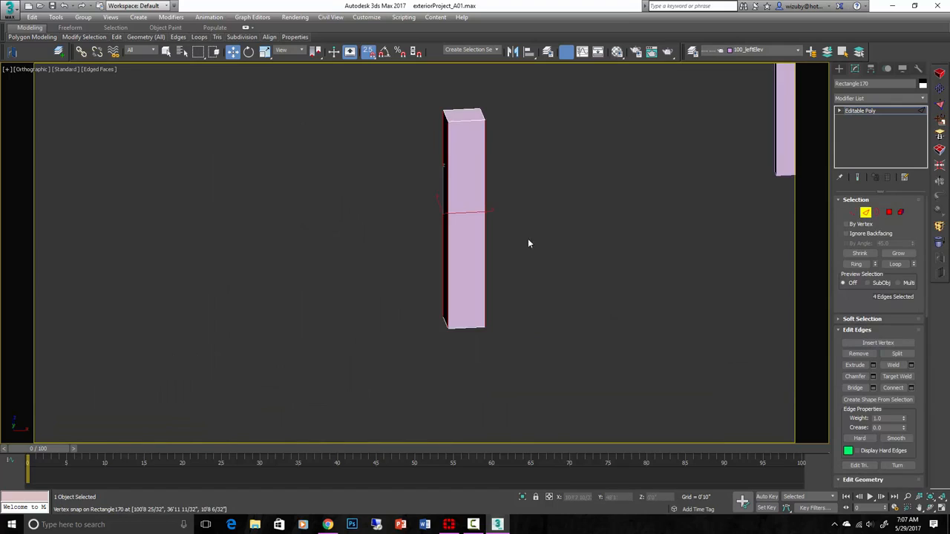
mouse_move(516, 243)
middle_down()
mouse_move(491, 271)
mouse_move(465, 261)
mouse_move(508, 268)
middle_up()
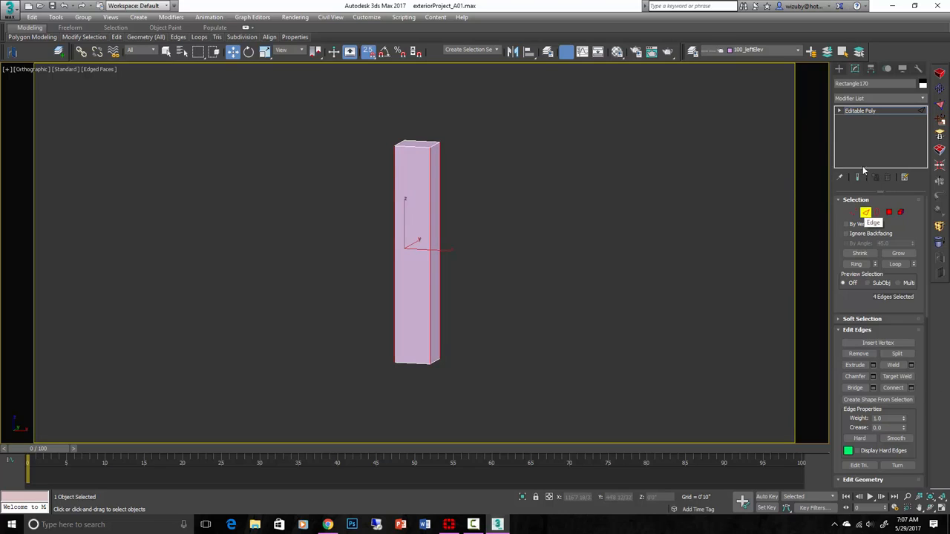
click(911, 388)
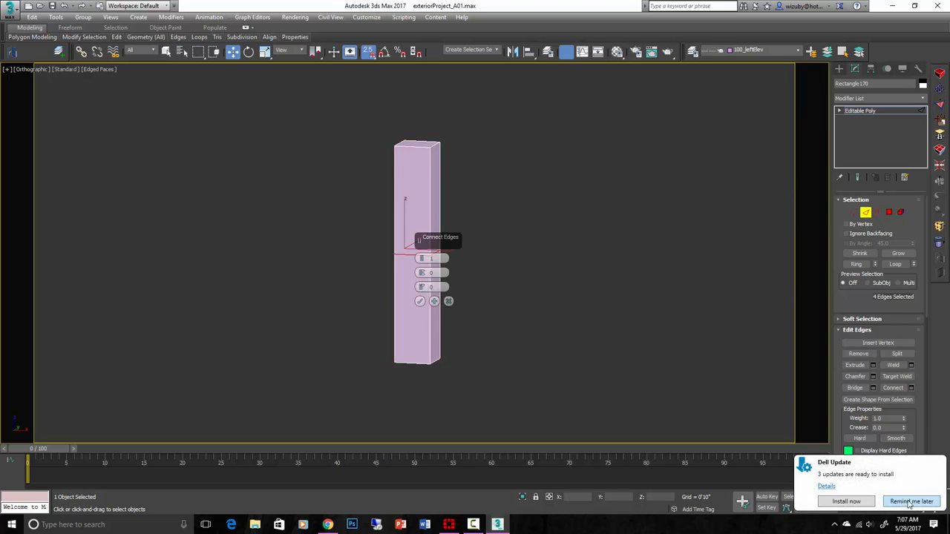
click(912, 501)
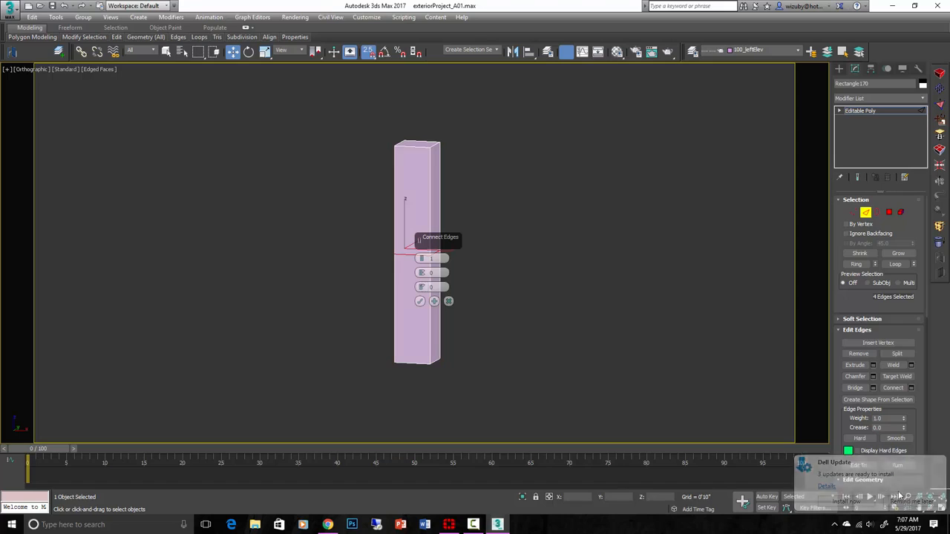
right_click(426, 271)
drag(423, 260, 422, 257)
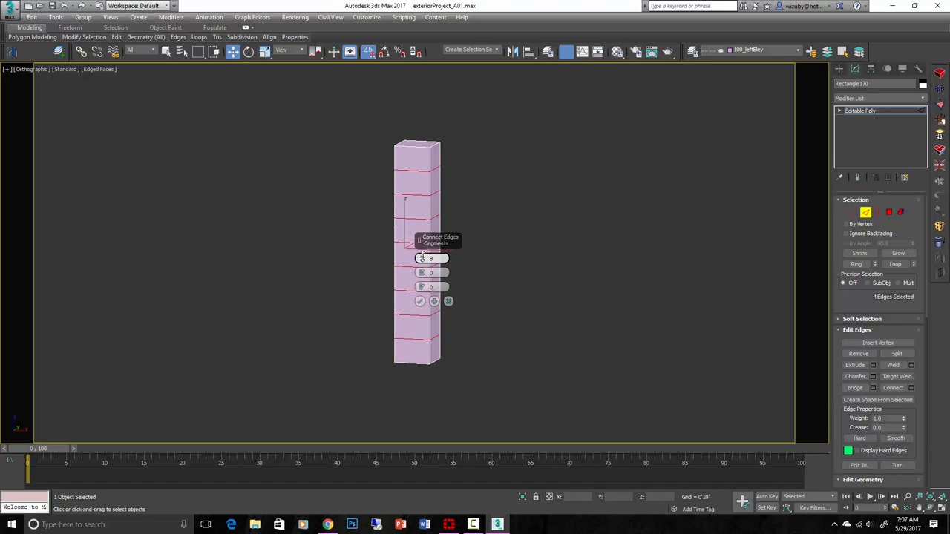
click(420, 300)
Chamfer the pilaster's eight horizontal edge loops by 0'0 18/32", selecting them in the front wireframe view with window selection
scroll(488, 294, down, 3)
key(f)
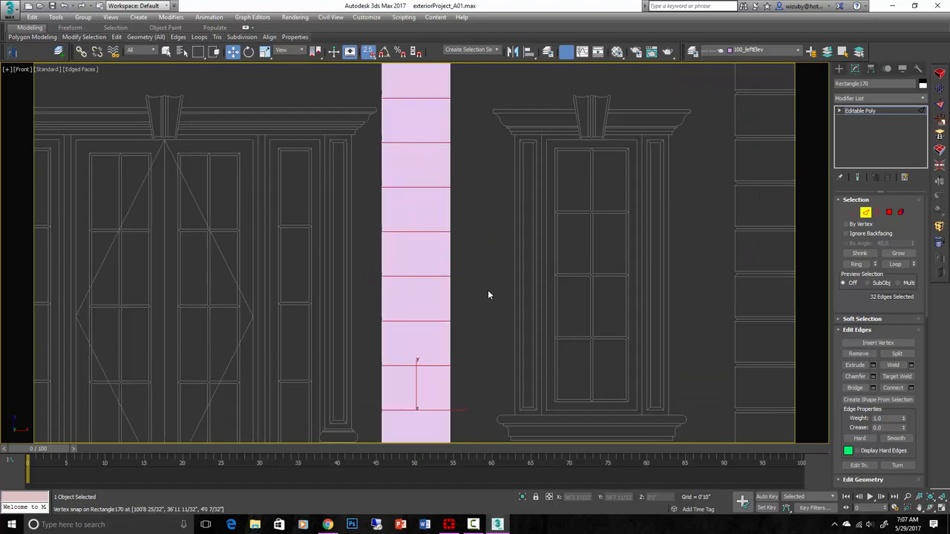
key(F3)
scroll(488, 290, down, 2)
middle_drag(468, 286, 493, 268)
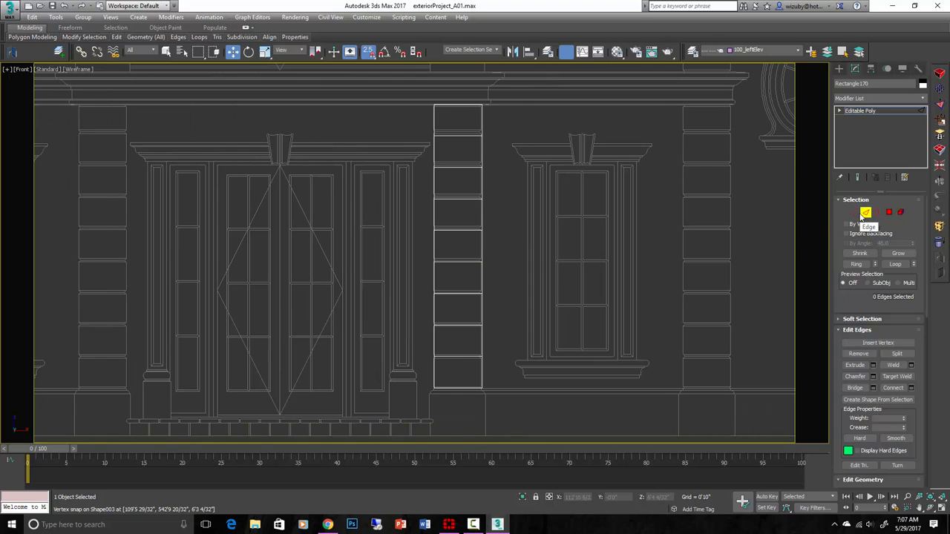
drag(416, 124, 481, 165)
click(448, 149)
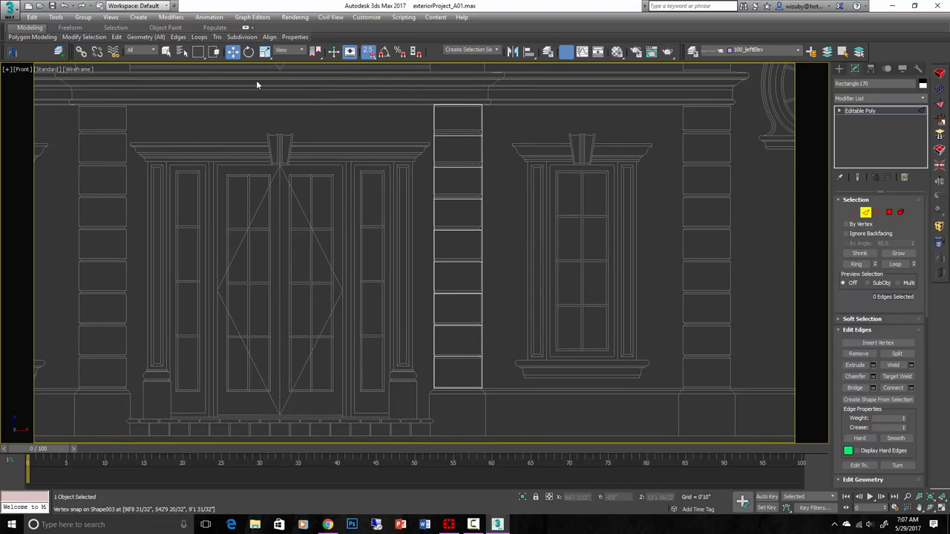
click(214, 52)
drag(417, 122, 518, 179)
ctrl+drag(407, 187, 522, 205)
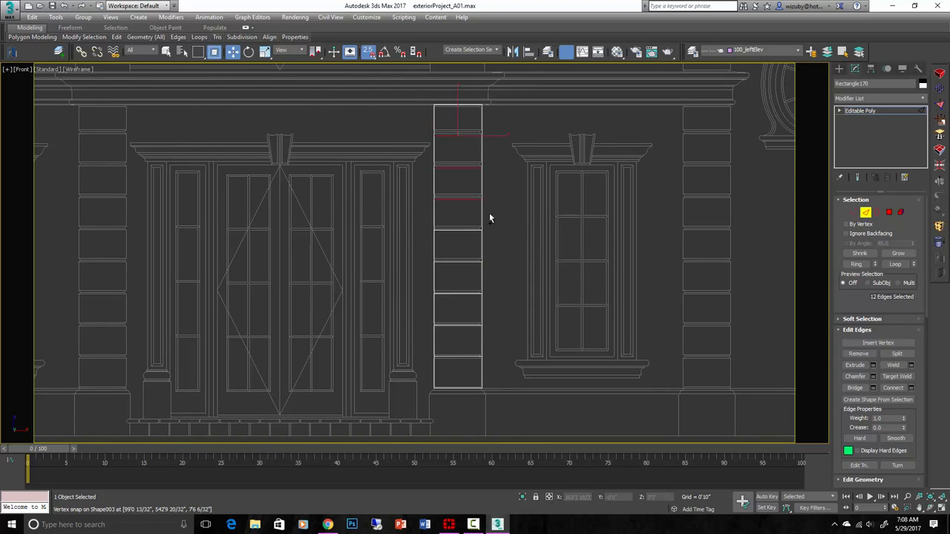
ctrl+drag(419, 216, 421, 282)
ctrl+drag(498, 303, 499, 304)
ctrl+drag(429, 319, 511, 369)
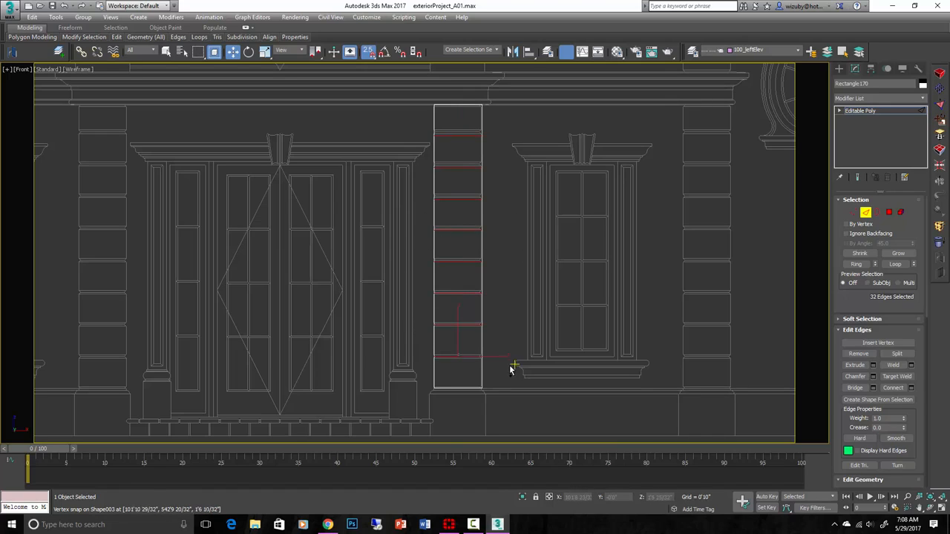
click(873, 377)
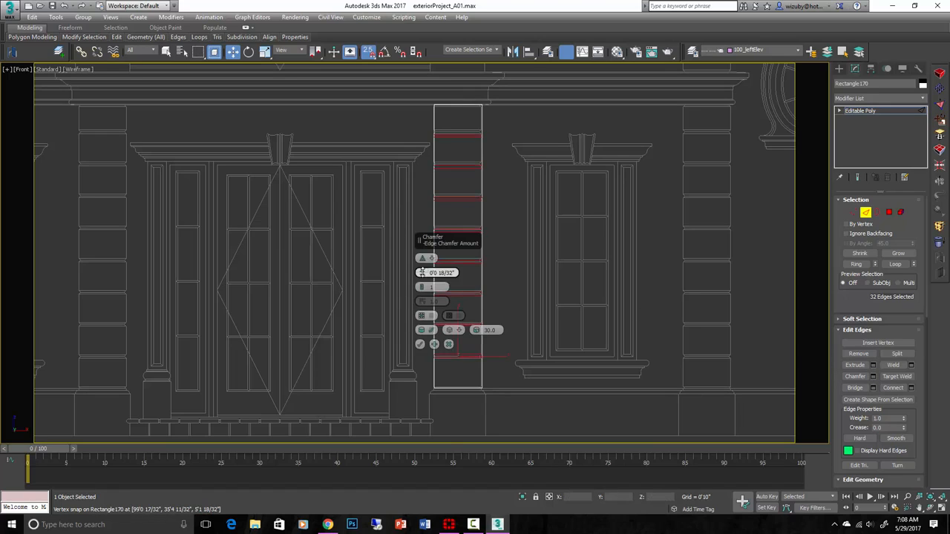
click(420, 344)
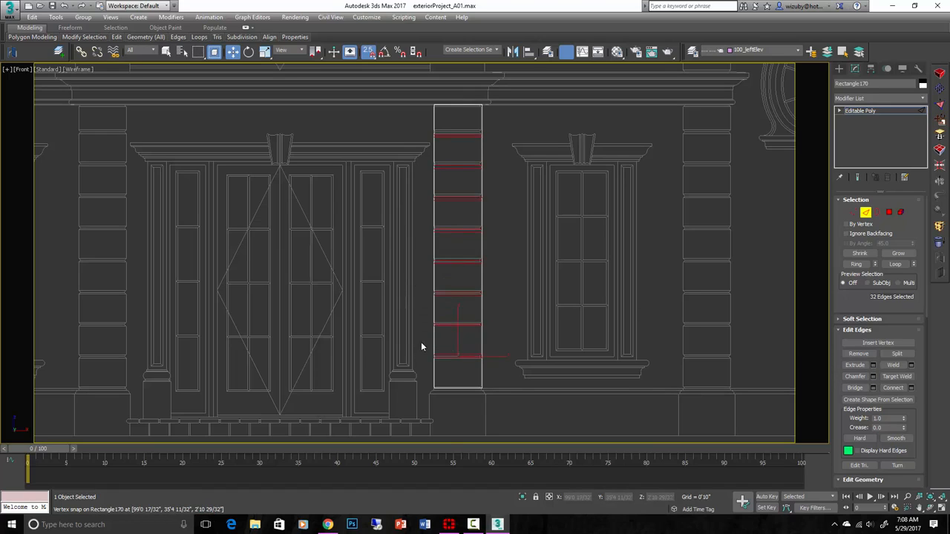
Select all the thin polygon bands between the chamfered edge loops around the pilaster
key(4)
drag(421, 130, 506, 145)
ctrl+drag(418, 156, 510, 176)
ctrl+drag(507, 211, 507, 213)
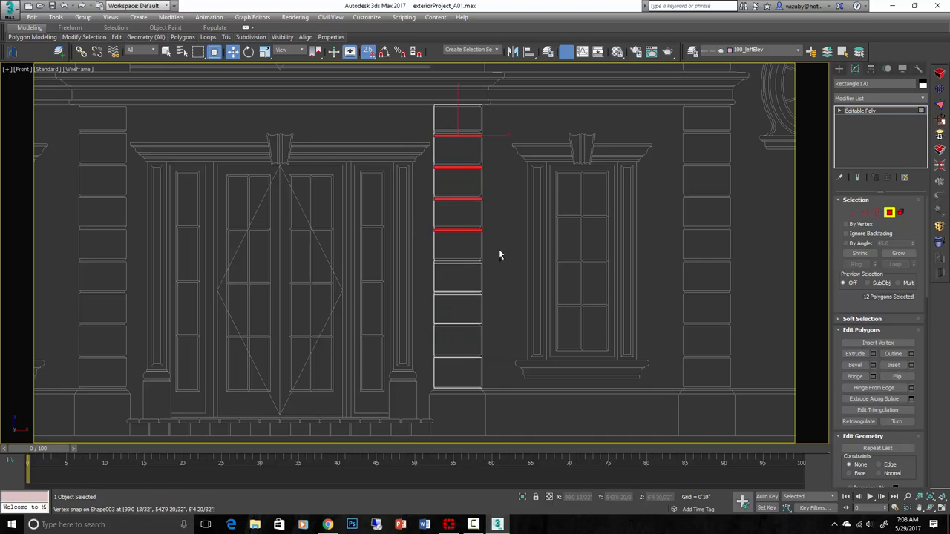
ctrl+drag(420, 252, 494, 276)
ctrl+drag(427, 286, 508, 309)
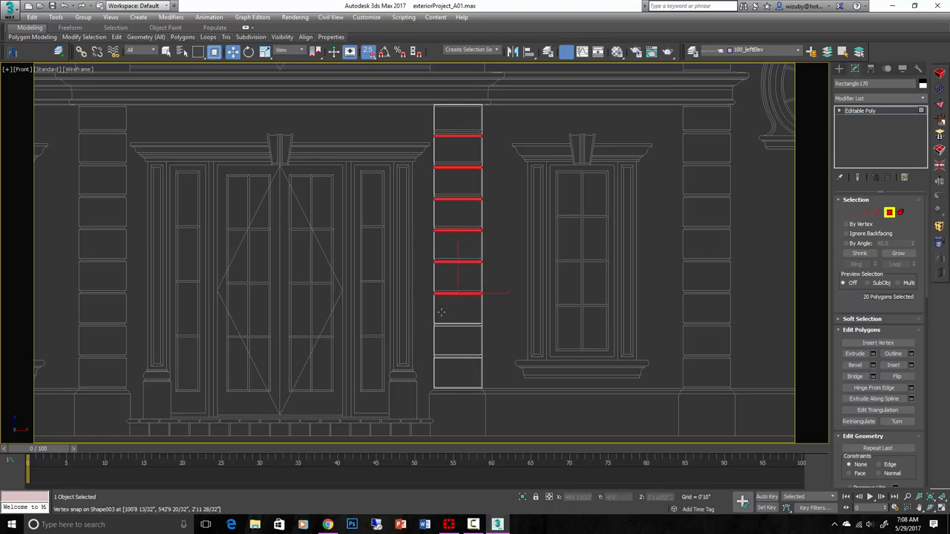
ctrl+drag(441, 313, 493, 334)
ctrl+drag(434, 335, 487, 378)
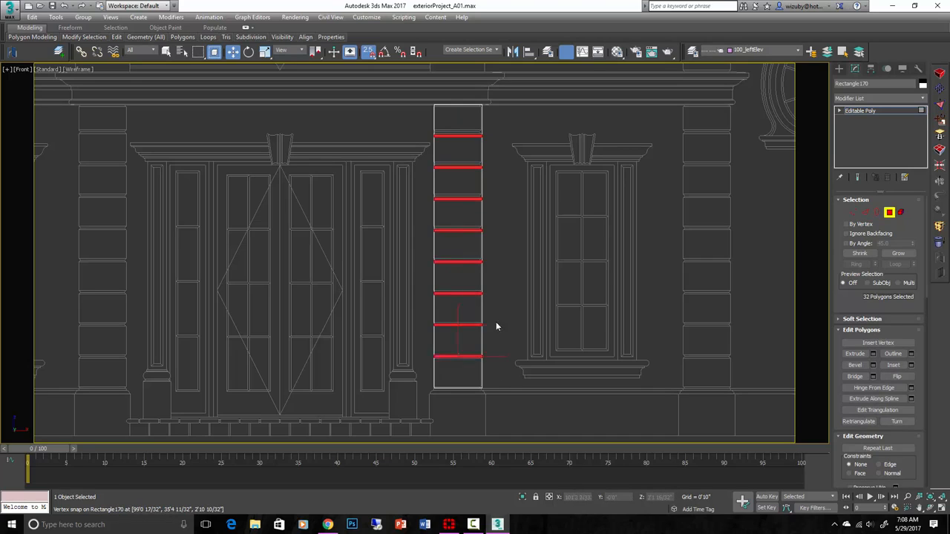
Bevel the selected bands inward by Local Normal with a height of -0'0 14/32" and an outline of -0'0 16/32"
mouse_move(496, 326)
alt+middle_down()
mouse_move(528, 329)
mouse_move(481, 320)
mouse_move(491, 322)
alt+middle_up()
scroll(505, 326, up, 4)
scroll(473, 286, up, 3)
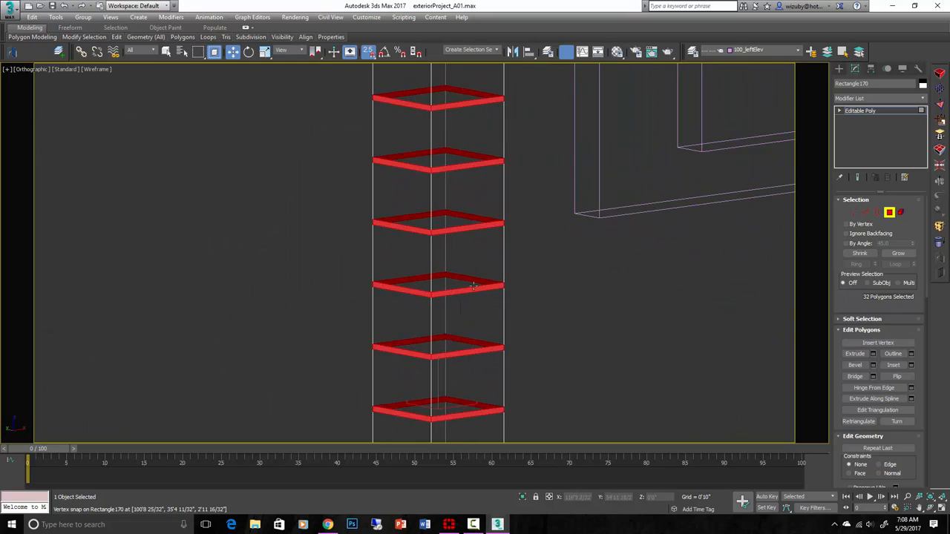
middle_drag(473, 286, 525, 277)
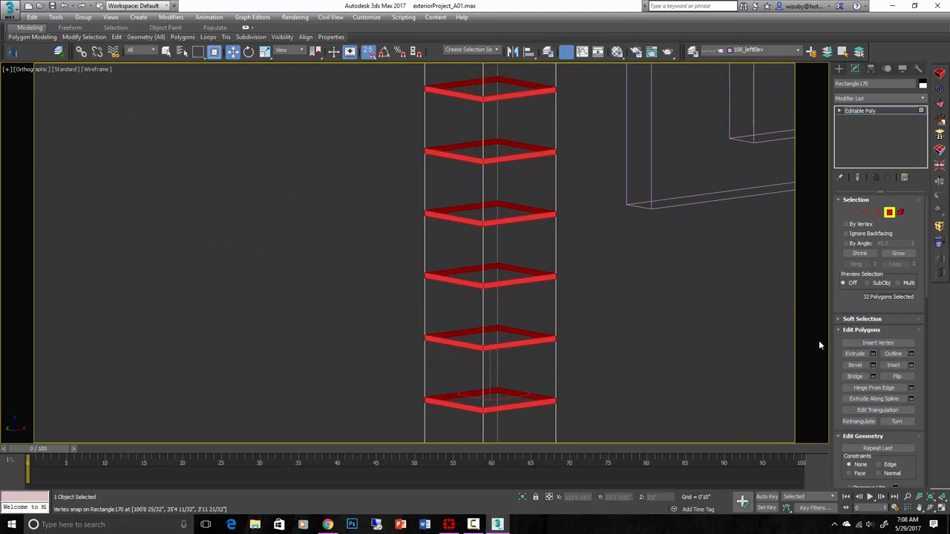
click(874, 365)
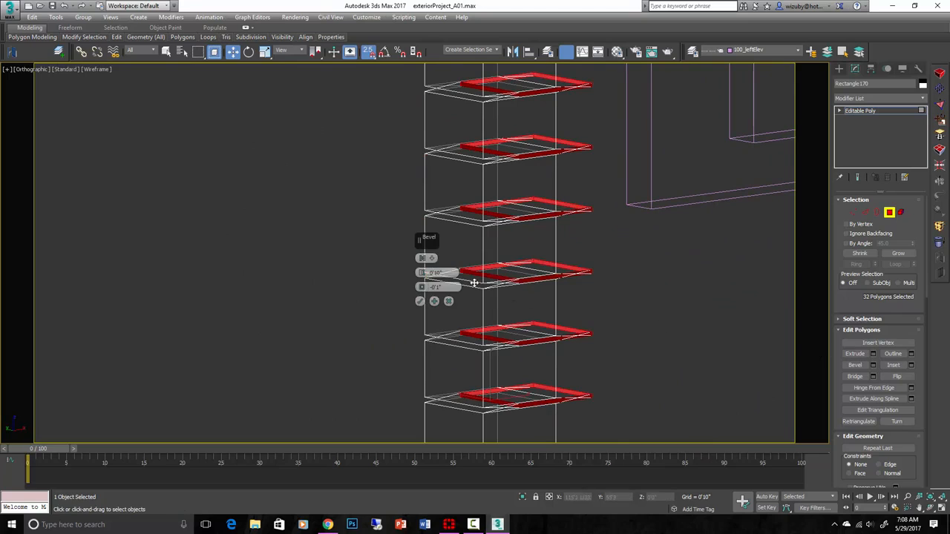
click(427, 258)
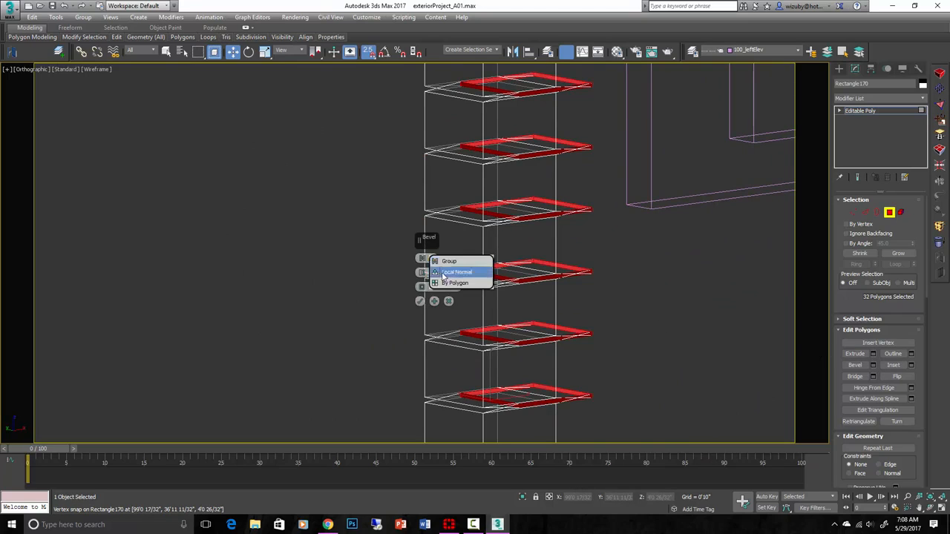
click(443, 273)
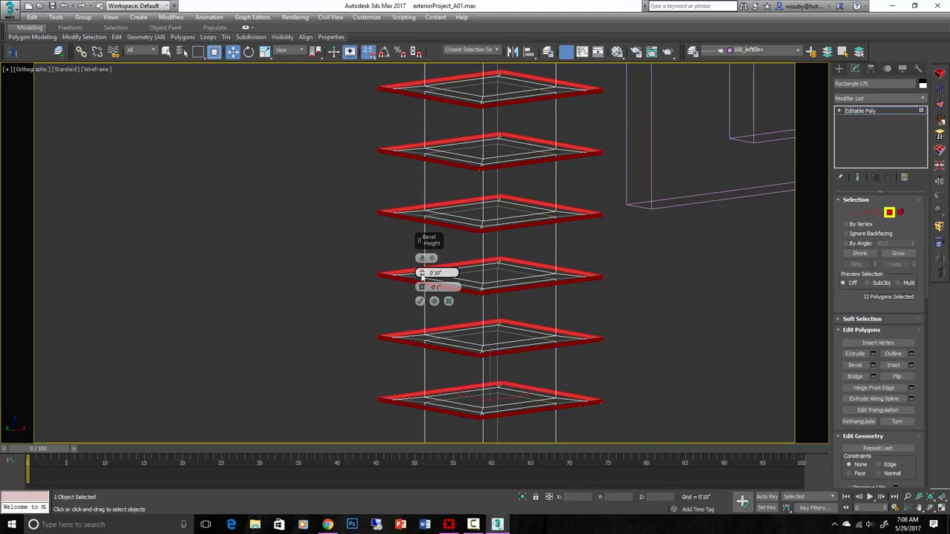
drag(421, 273, 414, 327)
scroll(568, 308, up, 10)
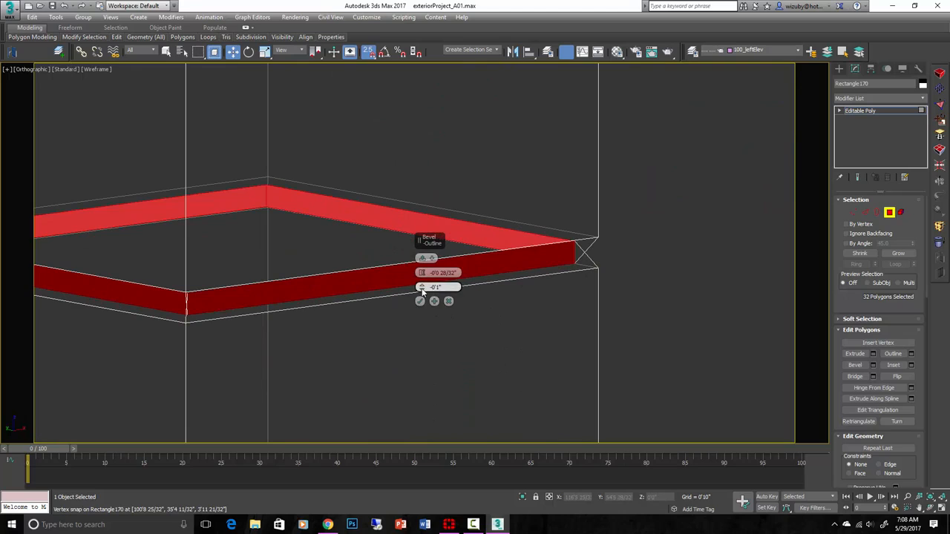
drag(421, 289, 423, 262)
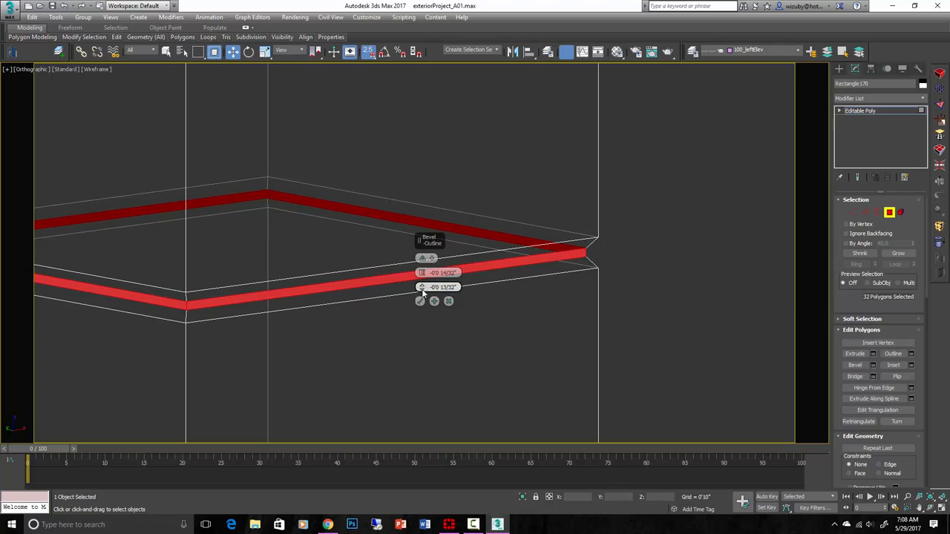
drag(422, 294, 421, 298)
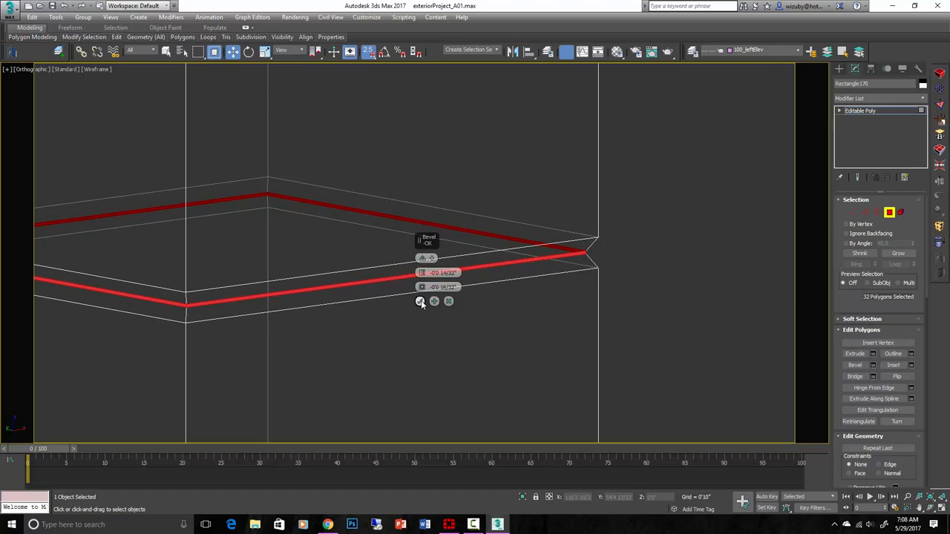
click(421, 302)
Leave polygon editing and examine the grooved pilaster in shaded view and against the front elevation drawing
scroll(640, 220, down, 5)
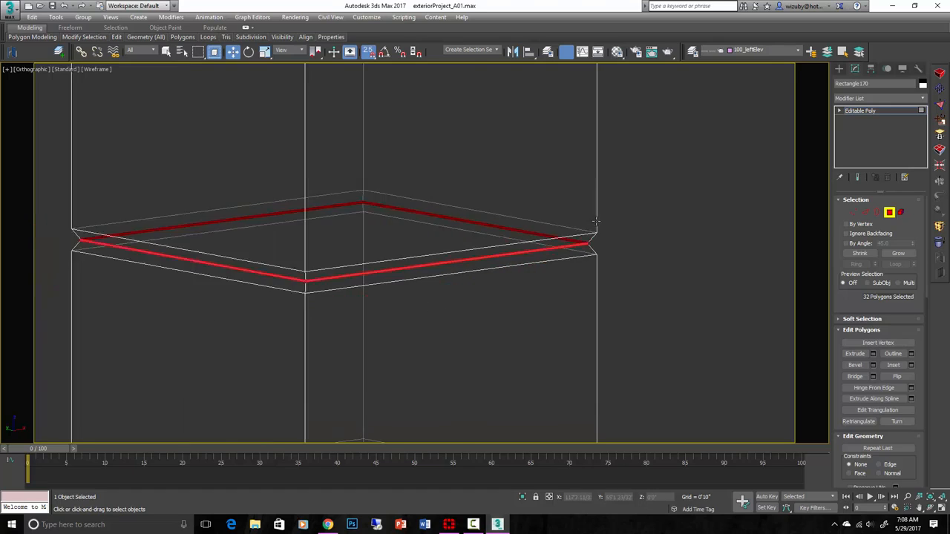
middle_drag(640, 219, 491, 227)
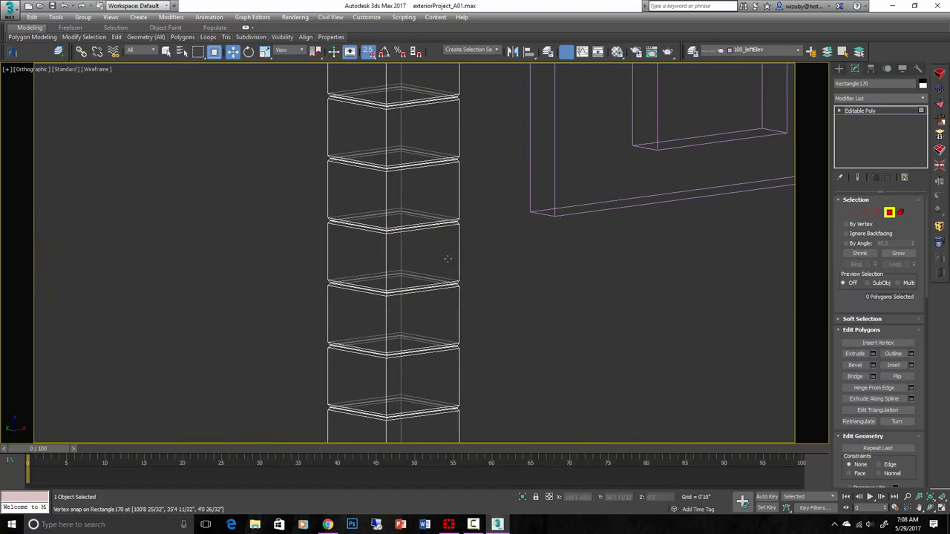
key(F3)
mouse_move(452, 257)
alt+middle_down()
mouse_move(479, 265)
mouse_move(467, 260)
alt+middle_up()
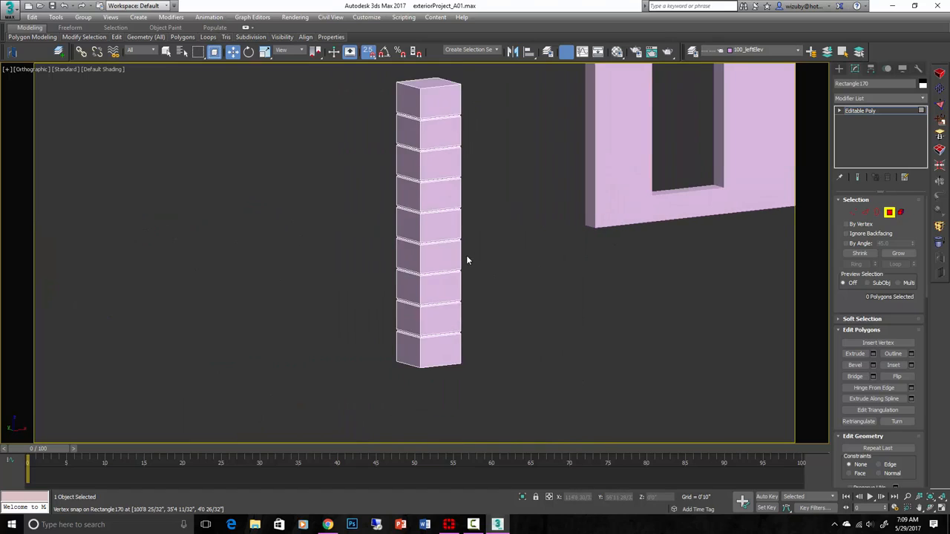
scroll(467, 260, down, 2)
click(889, 212)
click(683, 279)
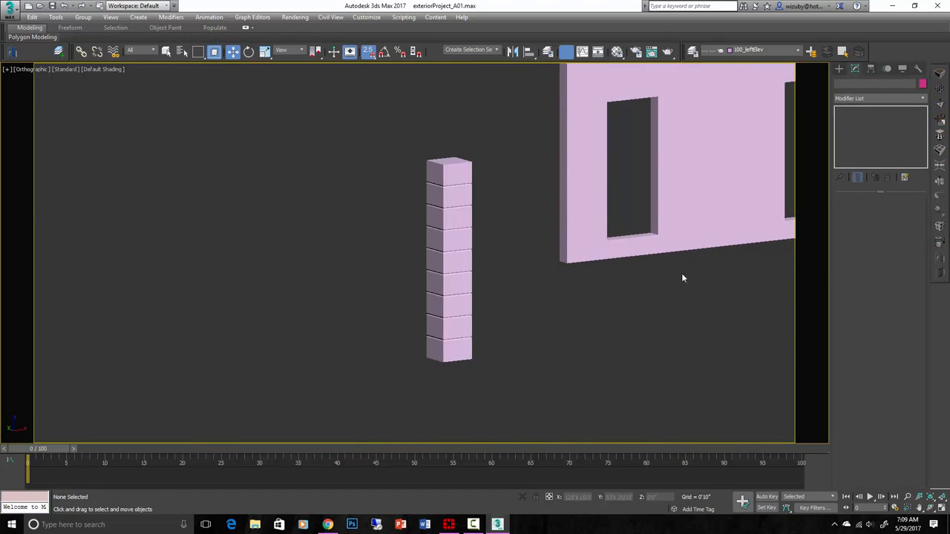
click(460, 242)
key(f)
key(z)
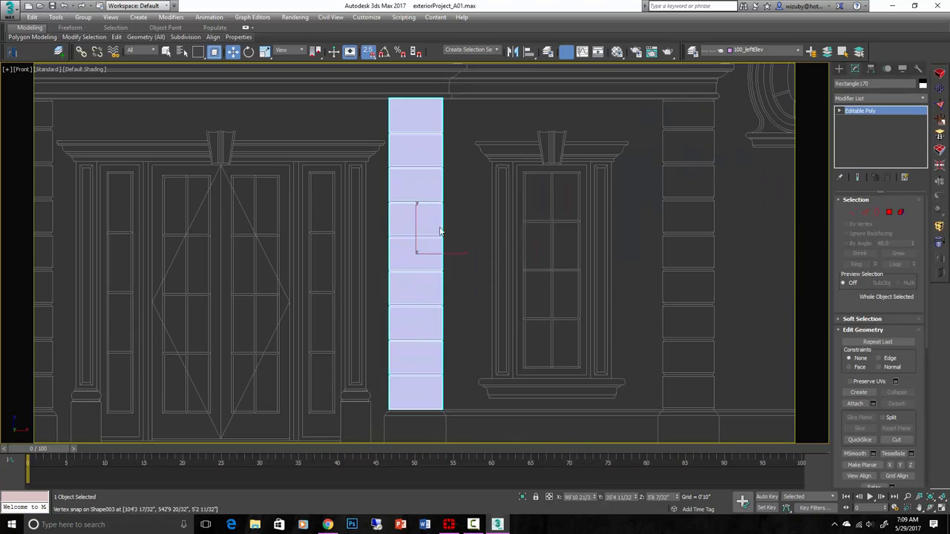
click(469, 222)
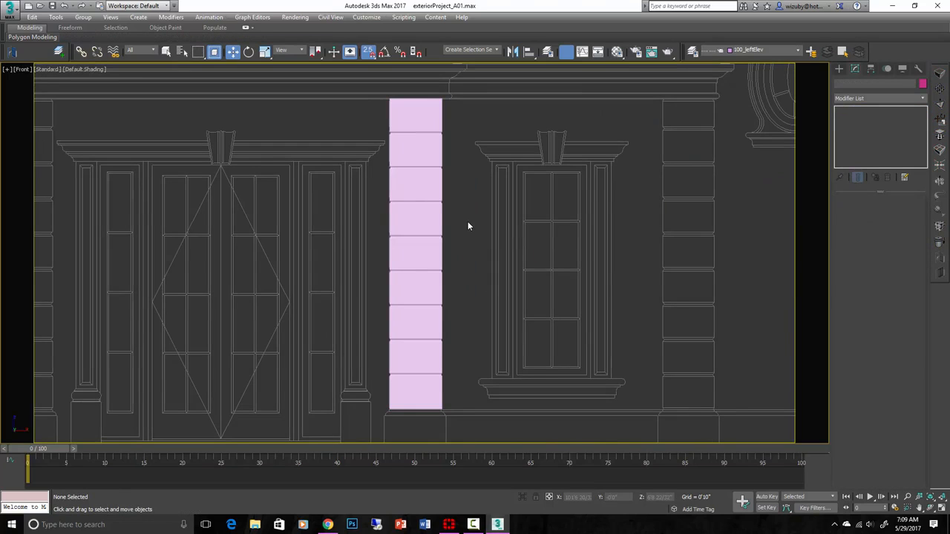
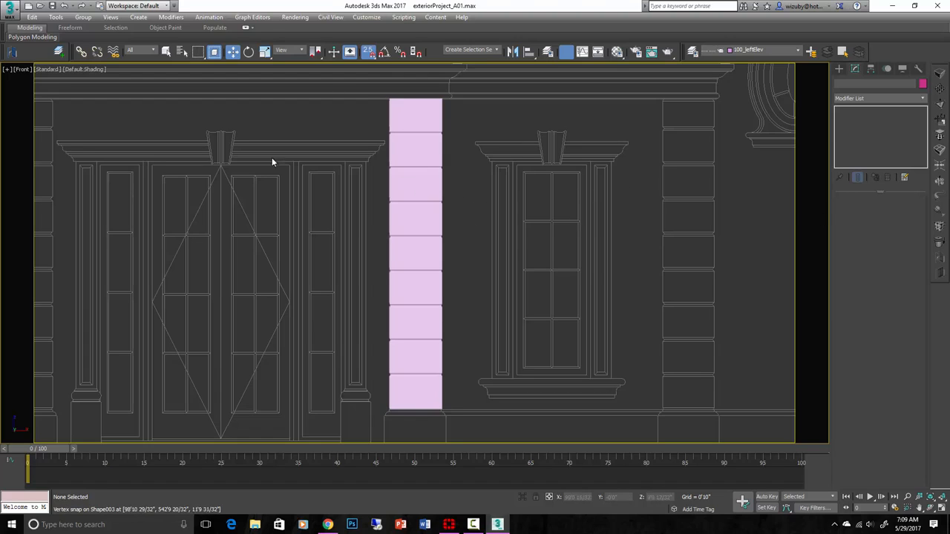
Trace a baluster's side profile with snapped Line vertices from below its cap block down through the collar beneath the neck
middle_drag(377, 312, 593, 194)
scroll(593, 178, up, 3)
middle_drag(594, 159, 573, 262)
click(839, 68)
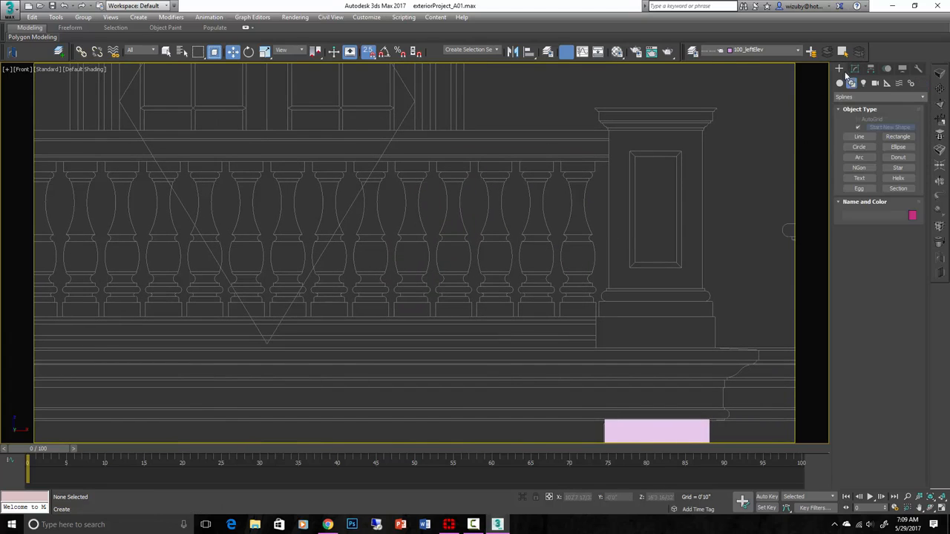
click(859, 136)
scroll(547, 174, up, 5)
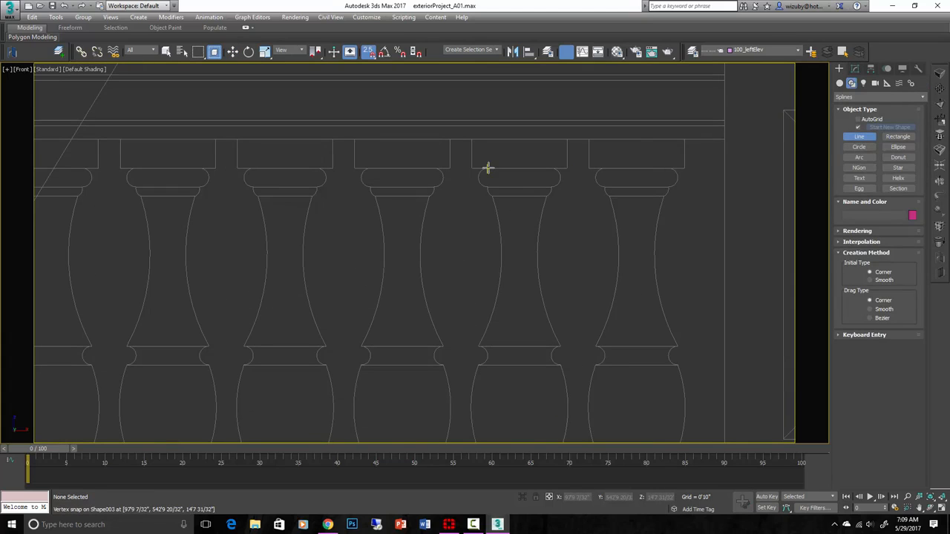
click(487, 168)
click(487, 186)
click(492, 195)
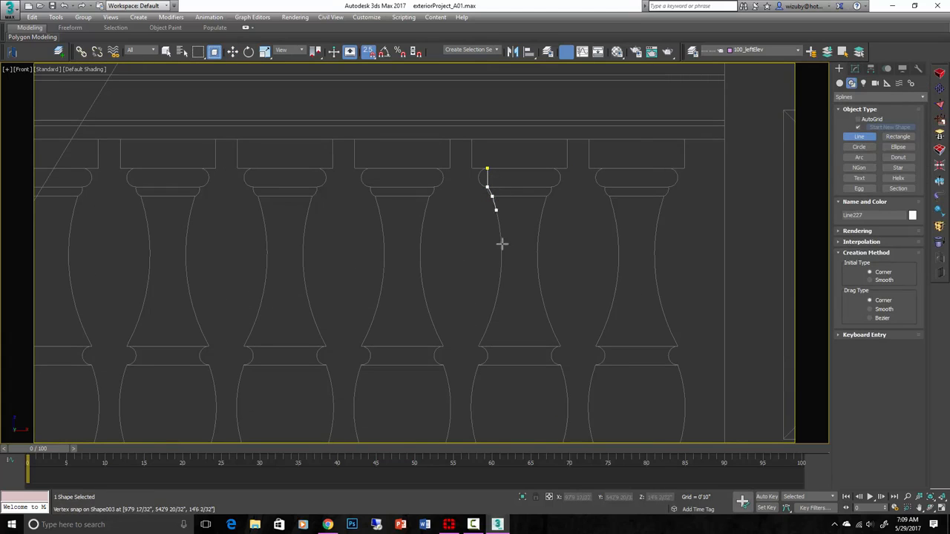
click(478, 346)
click(478, 365)
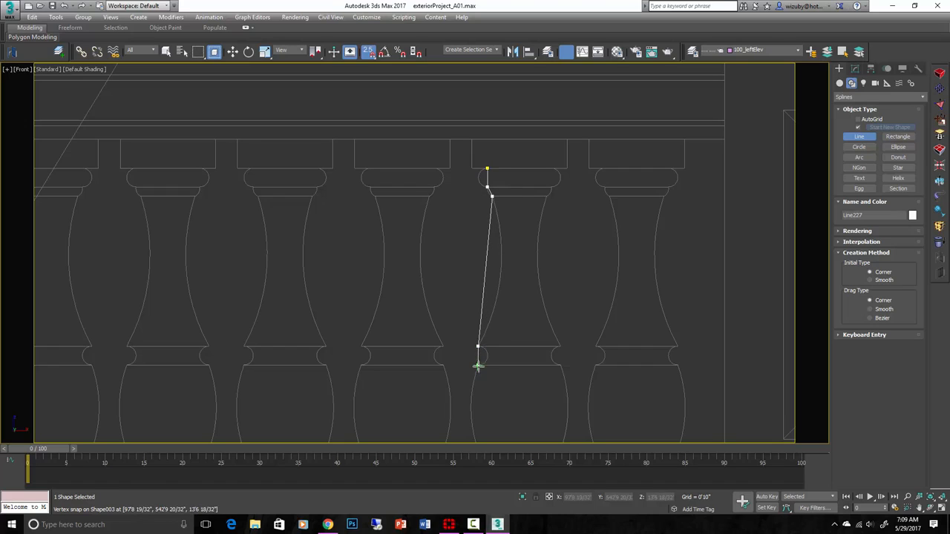
Continue the profile line down the baluster's belly and the hollow beneath it to the top of the base roll
click(526, 379)
middle_drag(527, 382, 527, 269)
key(BackSpace)
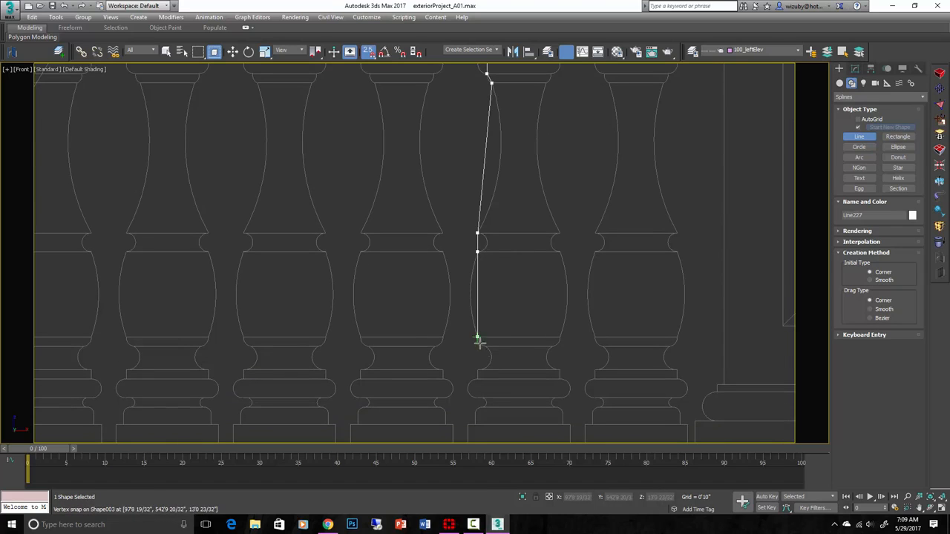
click(479, 341)
scroll(479, 342, up, 4)
click(482, 343)
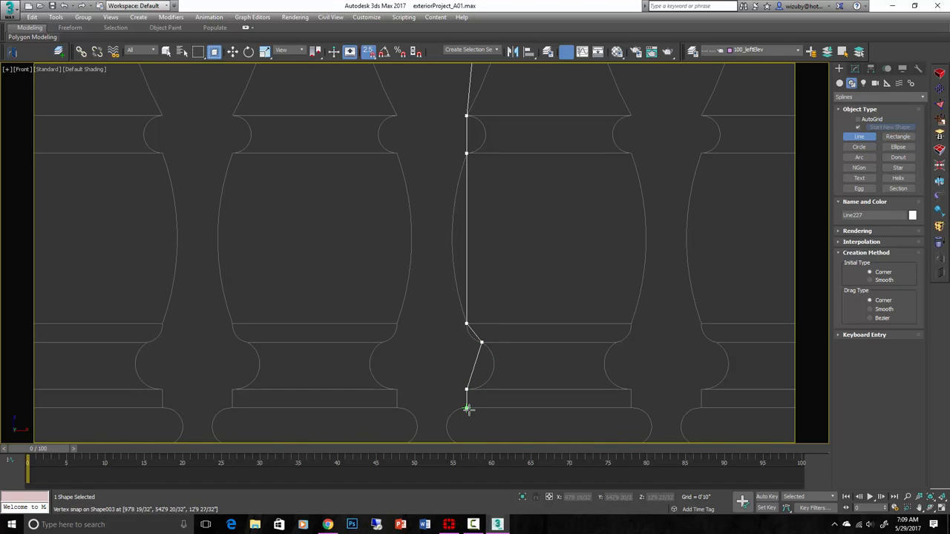
click(467, 408)
Trace the base roll, small hollow and foot down to the plinth block, and finish the profile line
middle_drag(467, 409, 483, 282)
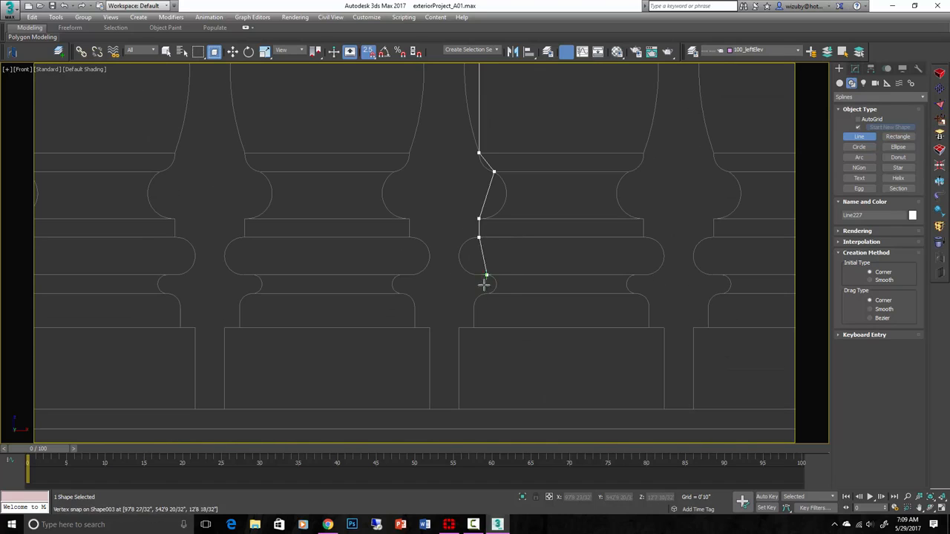
click(478, 273)
scroll(482, 273, up, 5)
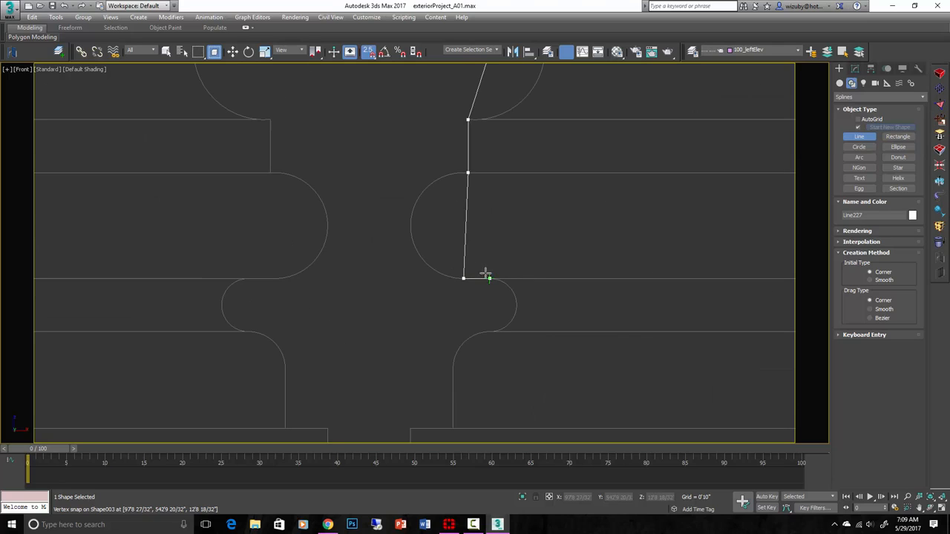
click(494, 331)
click(451, 385)
click(453, 428)
scroll(477, 356, down, 4)
middle_drag(477, 356, 421, 233)
scroll(420, 233, down, 2)
right_click(465, 284)
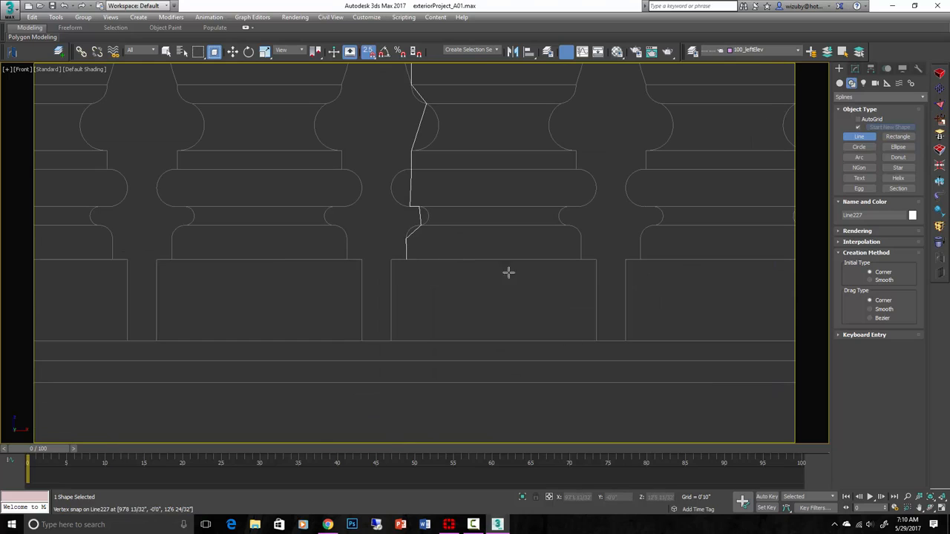
Select all vertices of the baluster profile and convert them to Bezier Corner
scroll(519, 265, down, 3)
middle_drag(519, 265, 512, 436)
scroll(516, 183, down, 2)
middle_drag(517, 182, 522, 284)
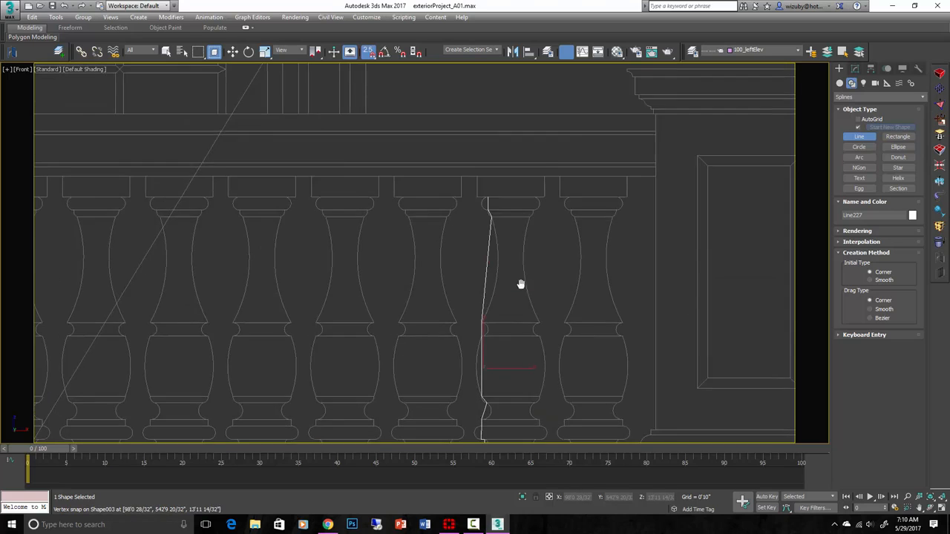
scroll(513, 216, up, 4)
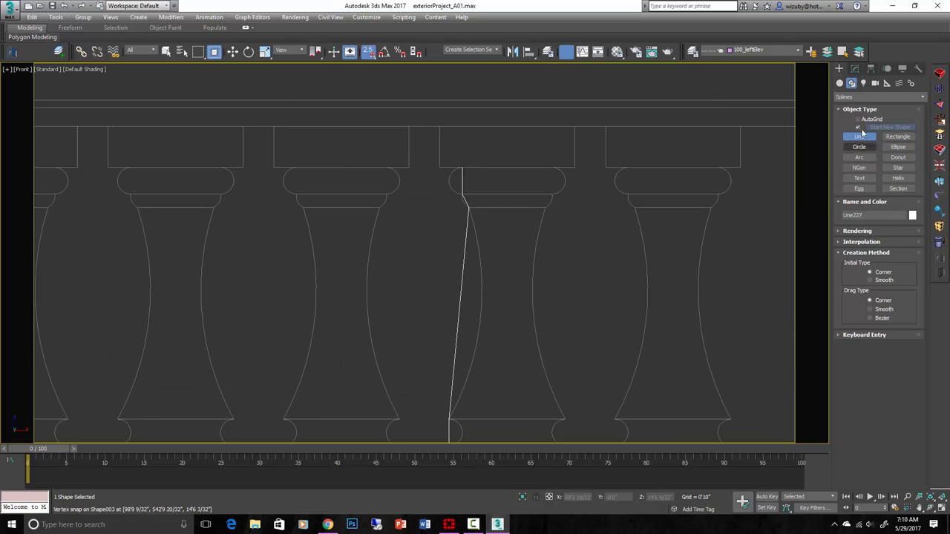
click(855, 69)
key(1)
right_click(456, 174)
drag(442, 154, 466, 175)
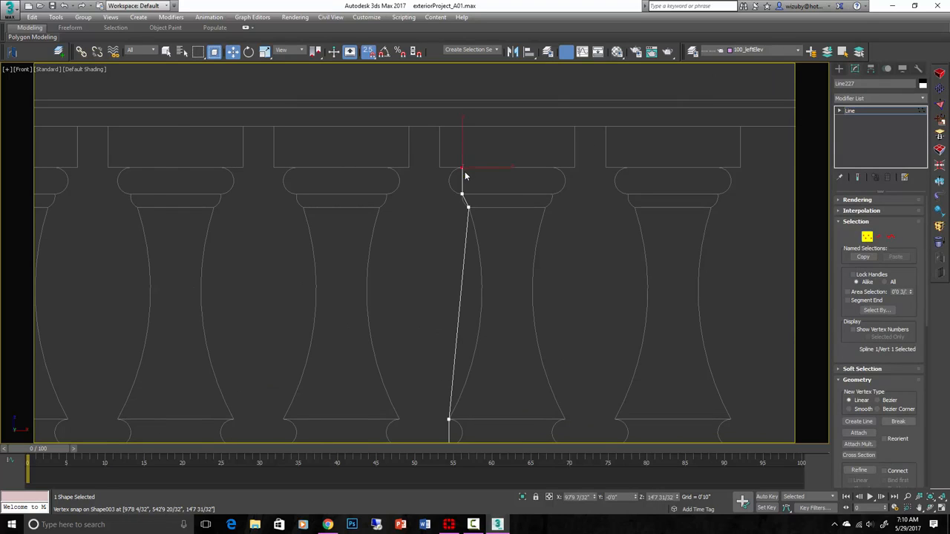
scroll(453, 167, down, 4)
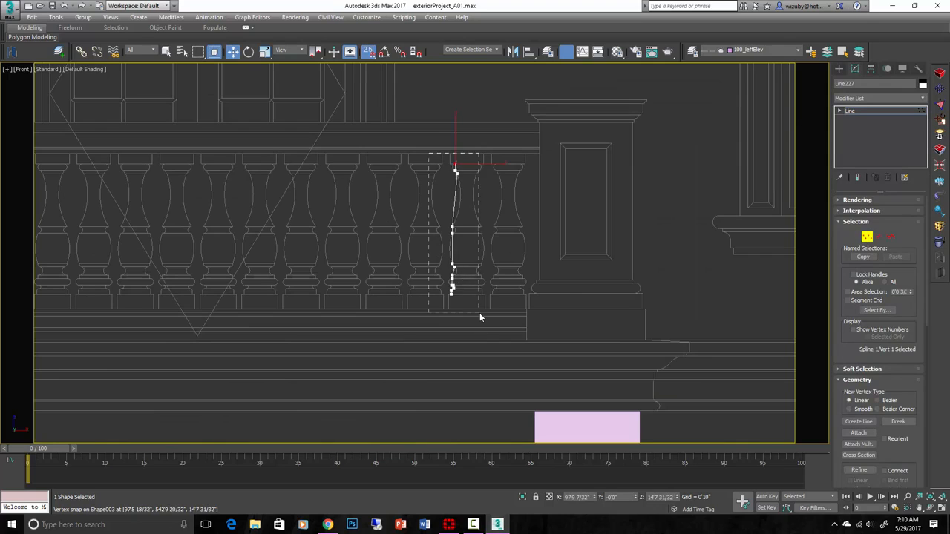
key(ctrl+a)
right_click(472, 270)
click(456, 196)
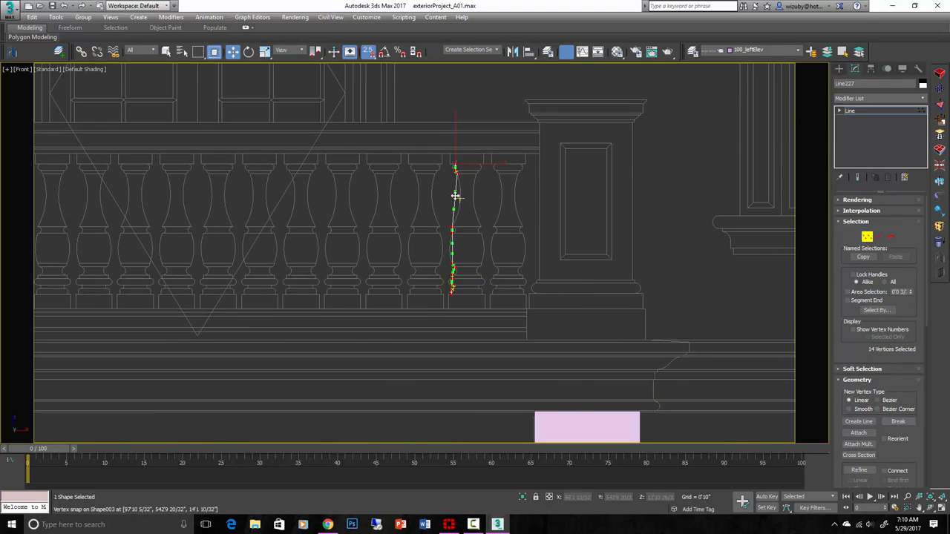
Bend the top roll and the small curve beneath it with the Bezier handles to match the drawing
scroll(456, 195, up, 10)
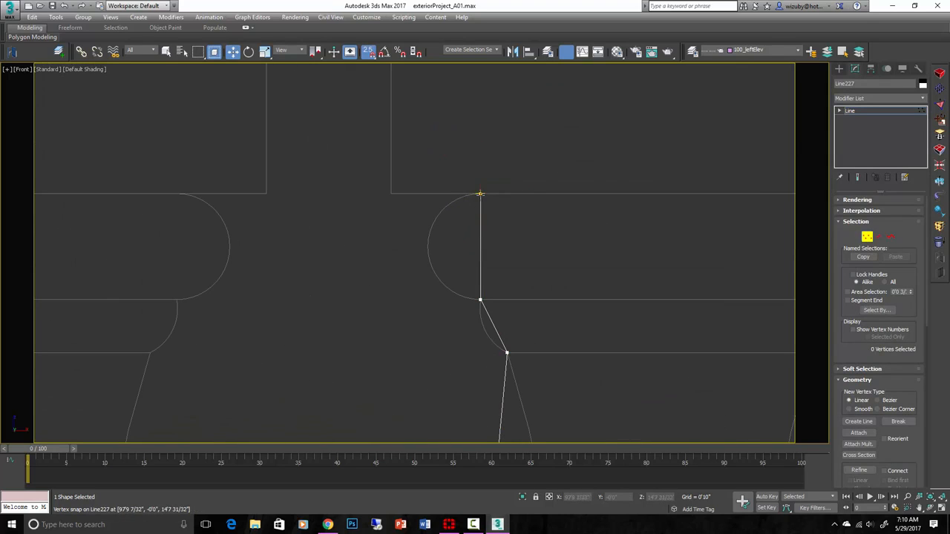
click(482, 227)
drag(481, 228, 381, 178)
click(480, 300)
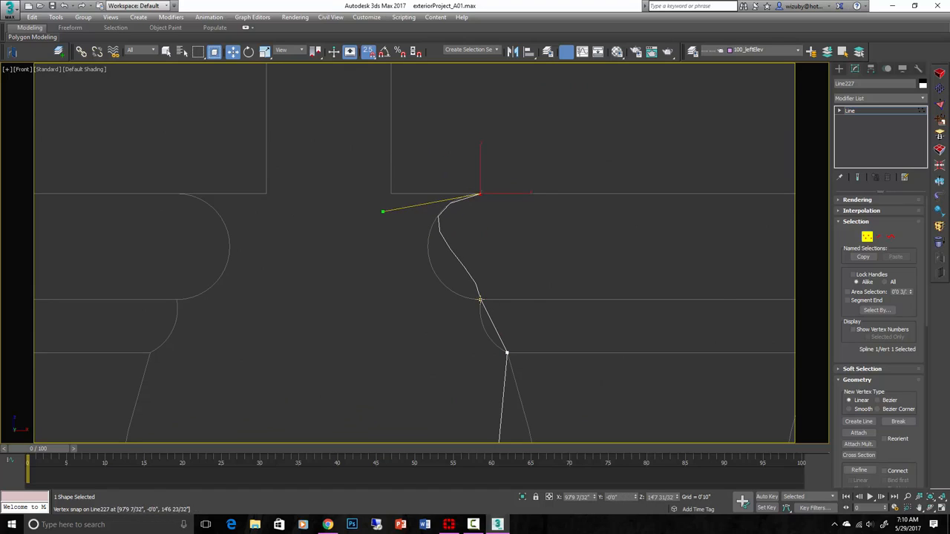
drag(478, 263, 438, 343)
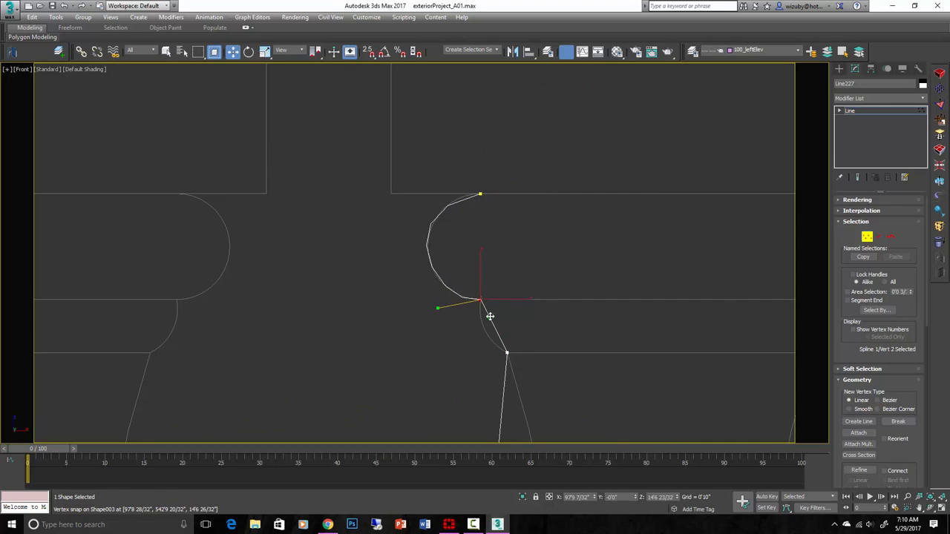
drag(489, 317, 480, 331)
click(505, 352)
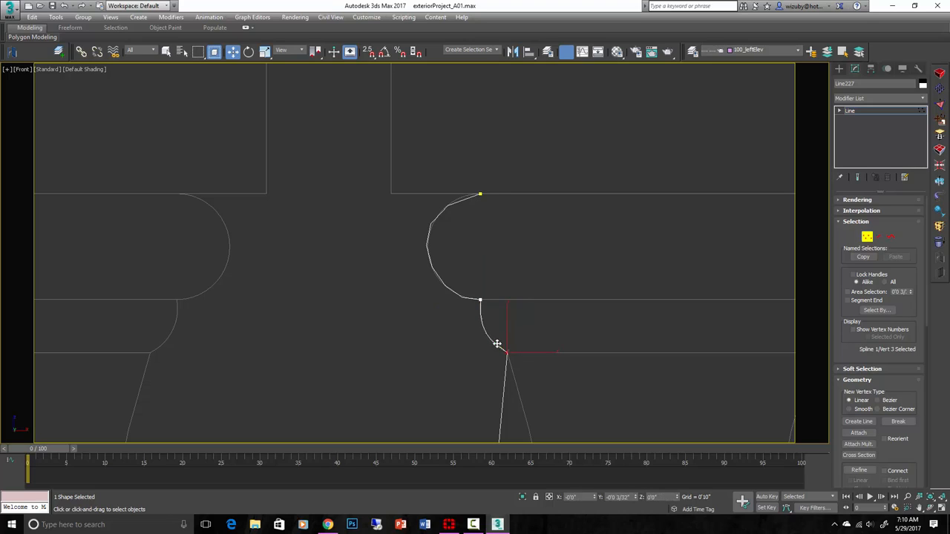
Curve the profile's neck segment with the Bezier handles and set the interpolation steps to 10
scroll(515, 333, down, 5)
drag(464, 215, 507, 269)
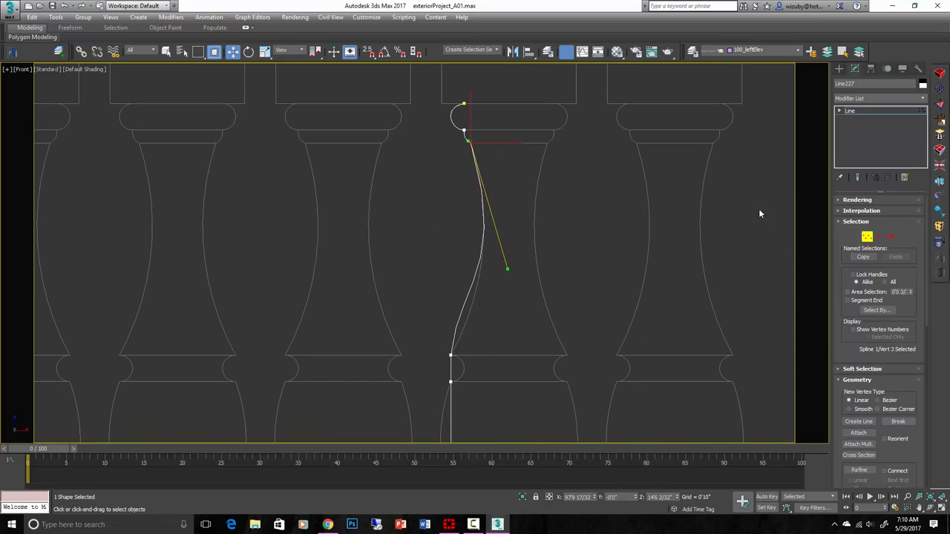
click(861, 211)
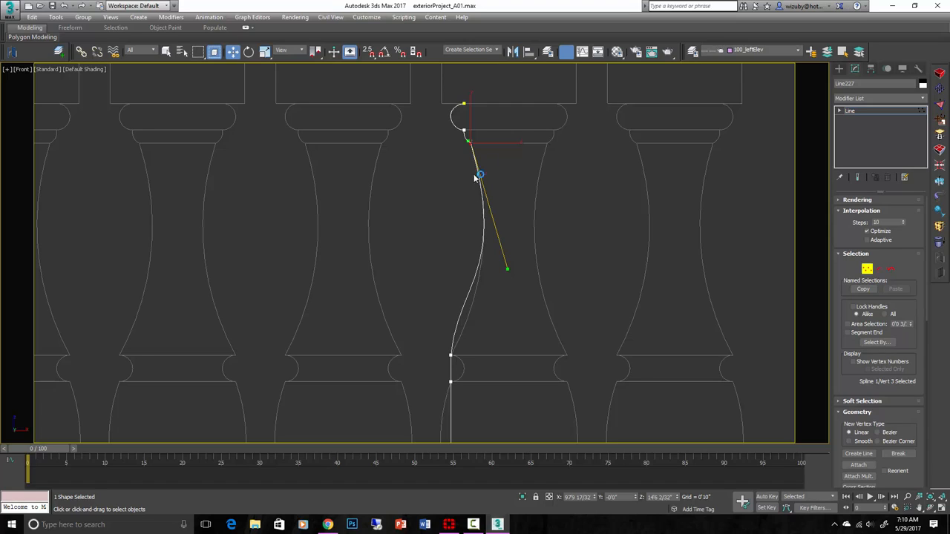
drag(507, 268, 504, 249)
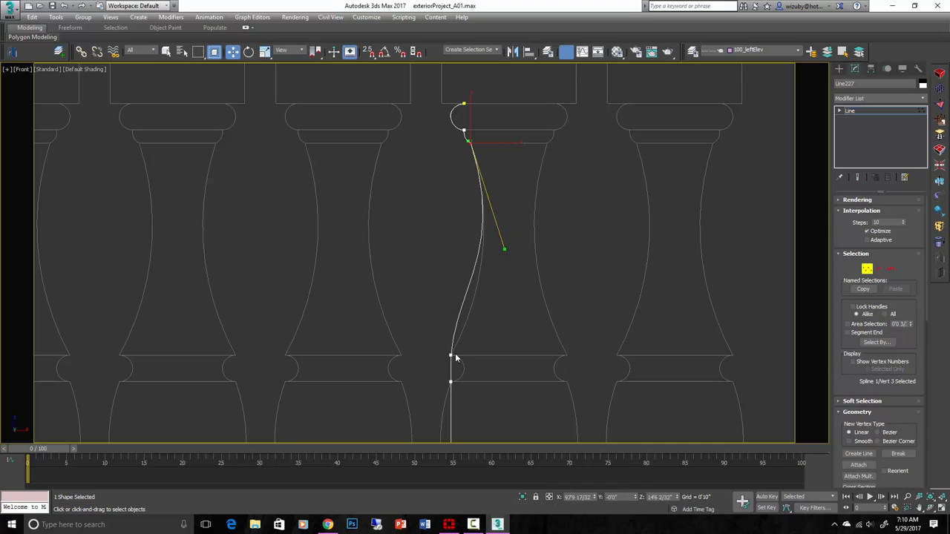
Shape the belly and the rounded edge beneath it with the Bezier handles to follow the drawing
scroll(451, 355, up, 4)
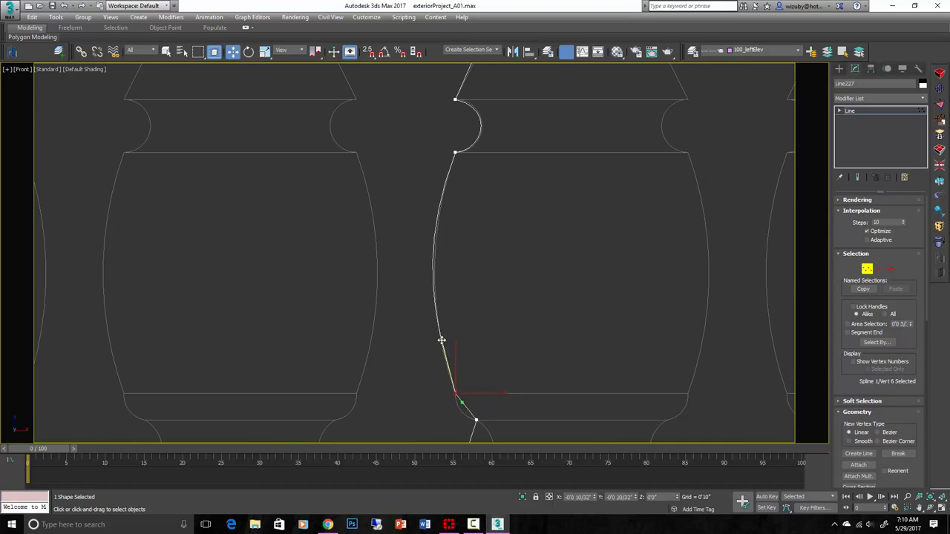
middle_drag(441, 339, 464, 251)
drag(460, 295, 458, 316)
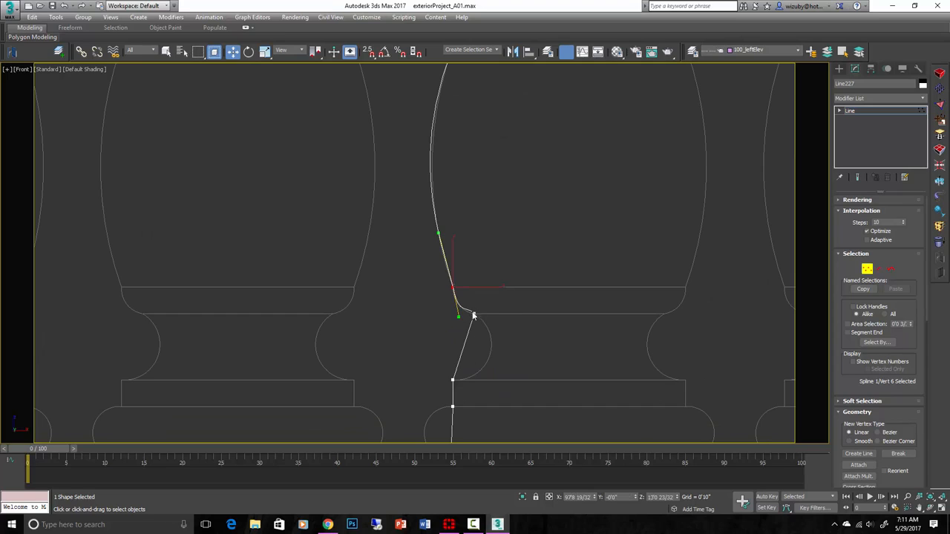
click(473, 316)
scroll(473, 317, up, 5)
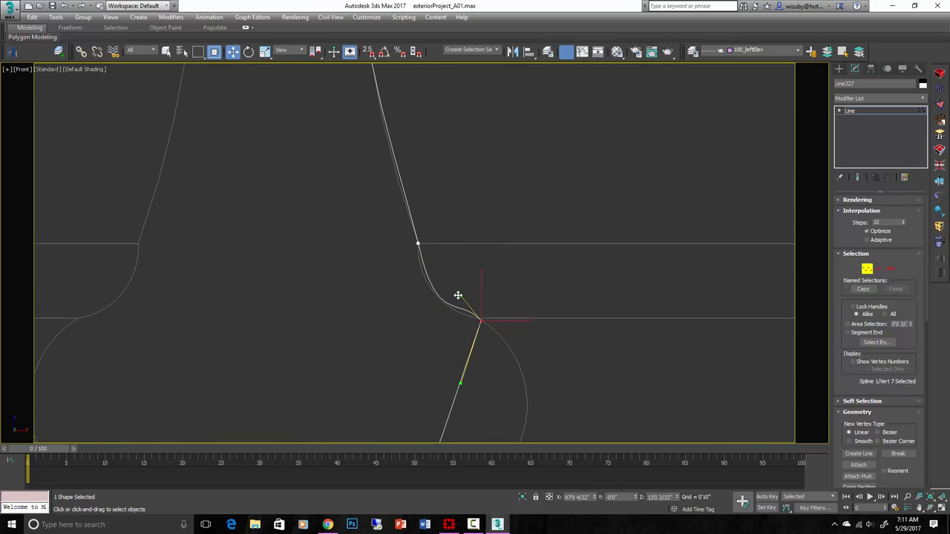
drag(458, 296, 467, 312)
Shape the hollow below the belly into a smooth concave arc using the handles of its two end vertices
scroll(475, 374, down, 4)
middle_drag(475, 374, 462, 264)
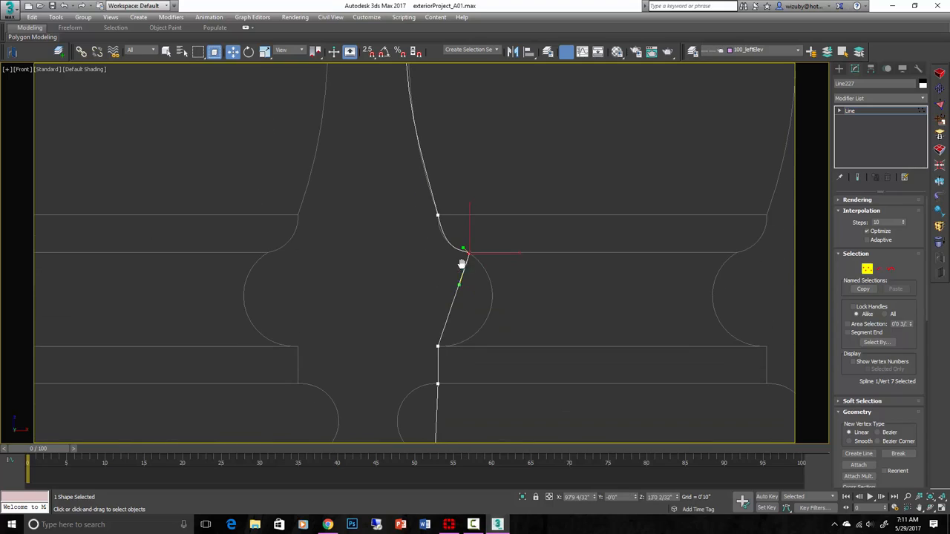
drag(461, 284, 533, 310)
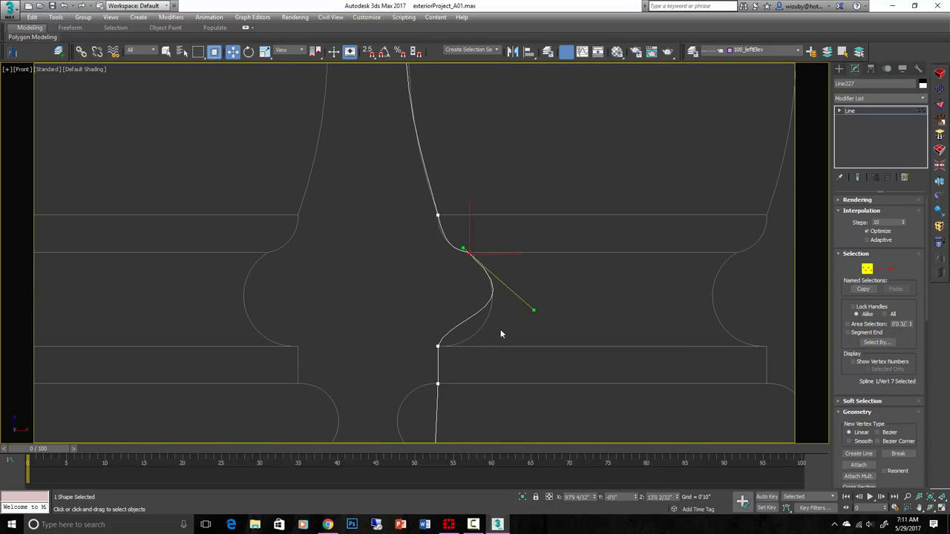
click(438, 346)
drag(447, 314, 450, 355)
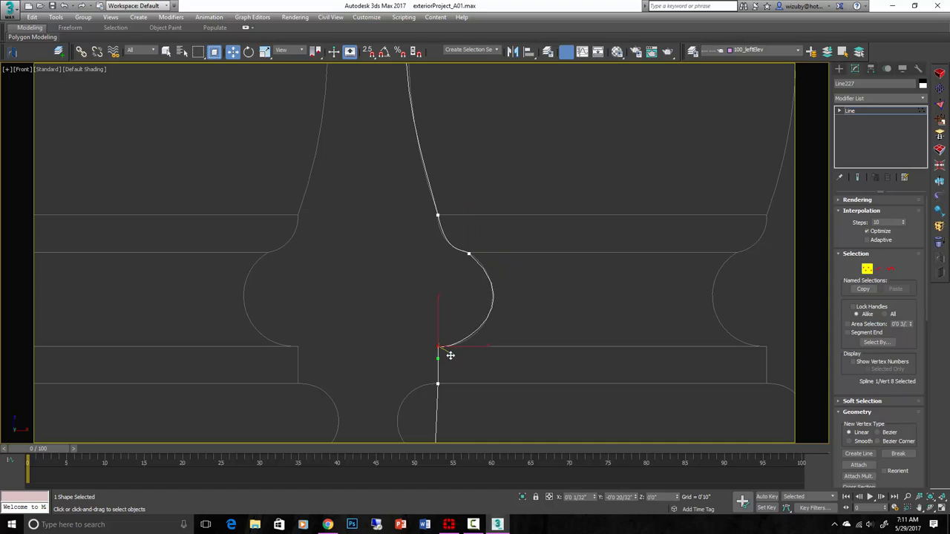
Shape the base roll, small hollow and rounded foot with the Bezier handles to match the drawing
middle_drag(454, 290, 456, 254)
middle_drag(456, 253, 464, 102)
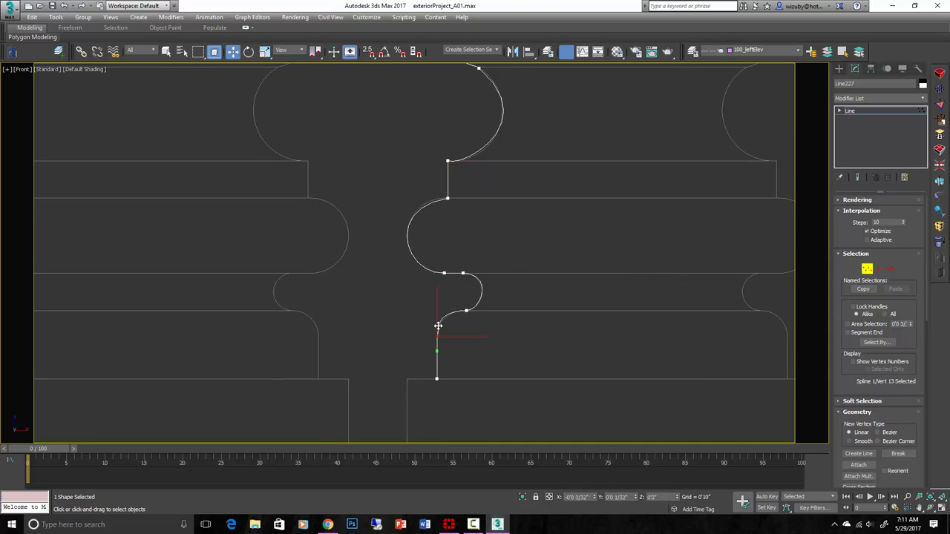
drag(438, 328, 438, 325)
scroll(481, 296, down, 3)
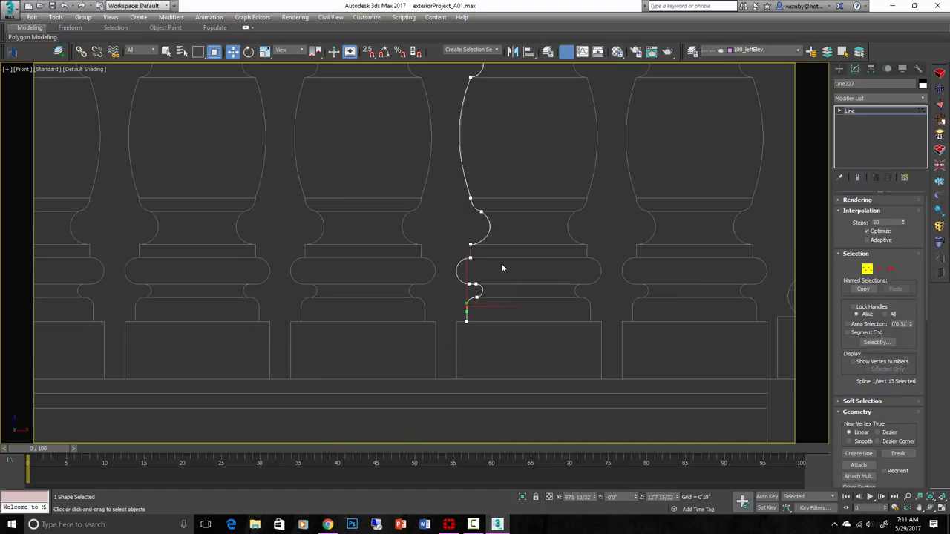
click(501, 263)
scroll(493, 271, down, 1)
middle_drag(475, 289, 444, 325)
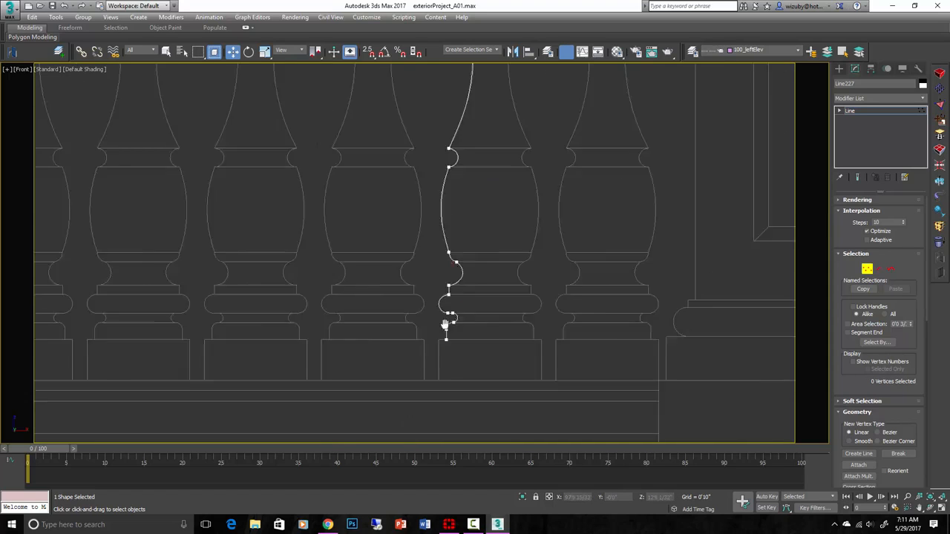
scroll(442, 334, down, 2)
scroll(460, 327, up, 2)
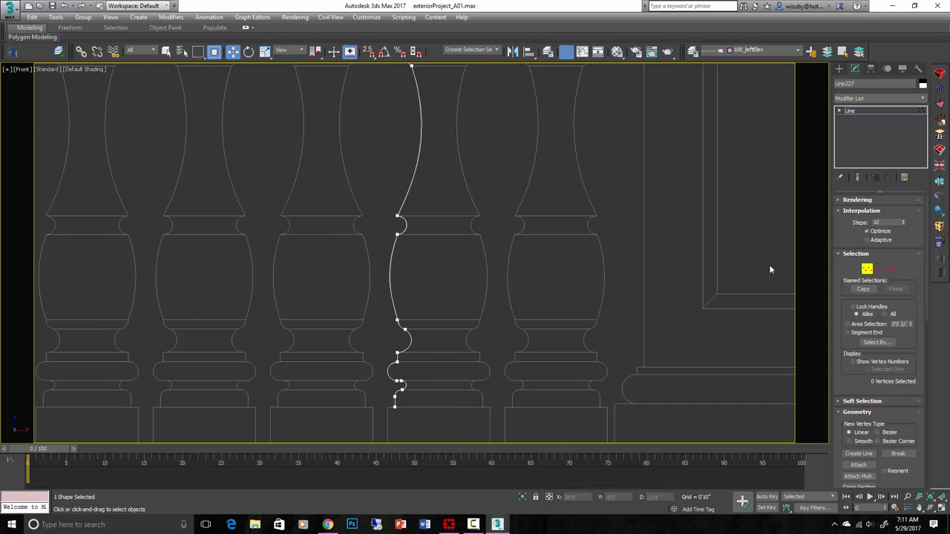
Leave vertex editing and apply a Lathe modifier to the profile, aligned to Max, to form the full baluster
click(867, 270)
scroll(471, 275, down, 3)
scroll(469, 280, up, 2)
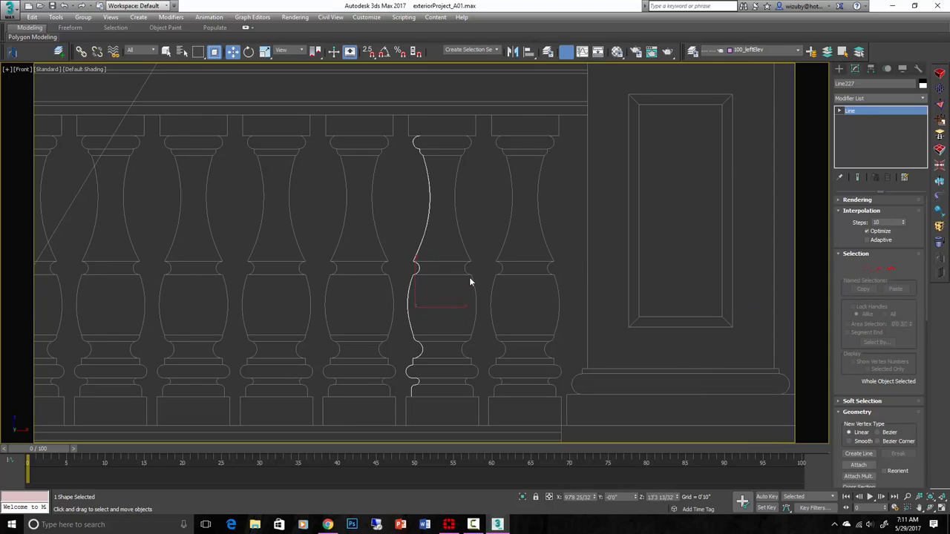
click(923, 98)
drag(924, 123, 925, 132)
scroll(925, 132, down, 12)
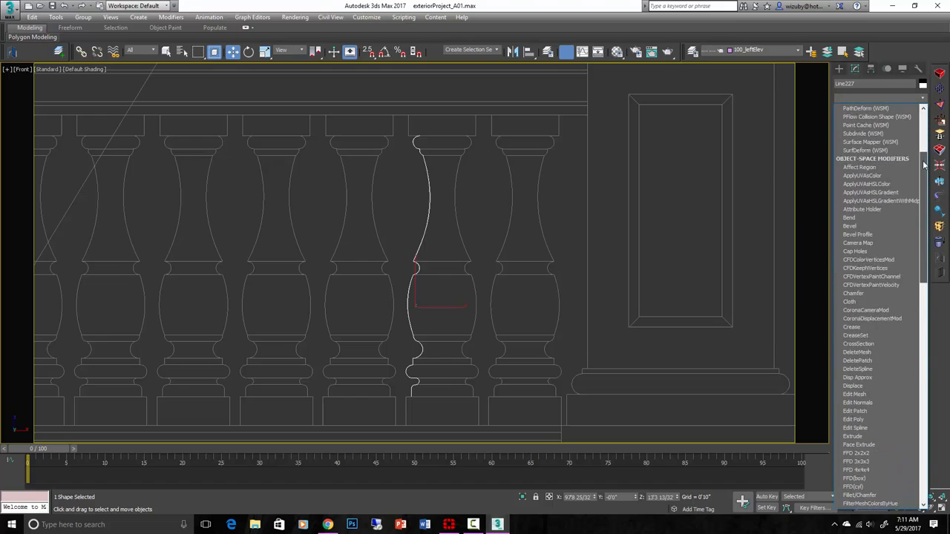
click(861, 309)
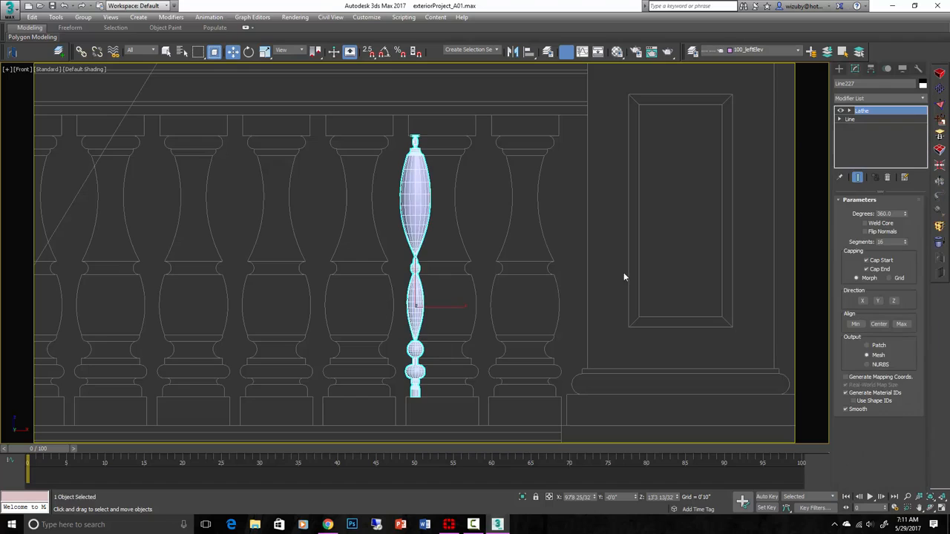
click(899, 324)
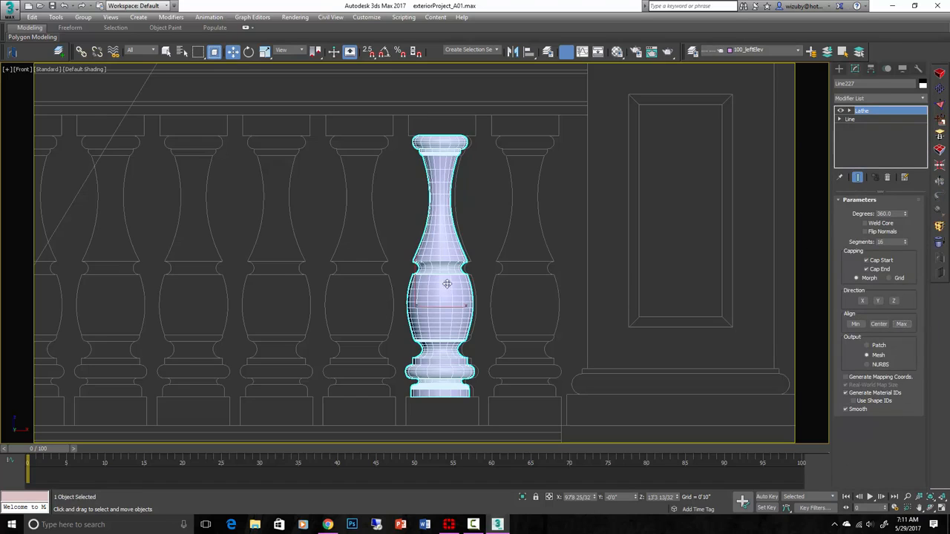
Edit the baluster's Lathe axis and shift it slightly along X to fit the lathed width to the drawing
click(850, 110)
click(865, 120)
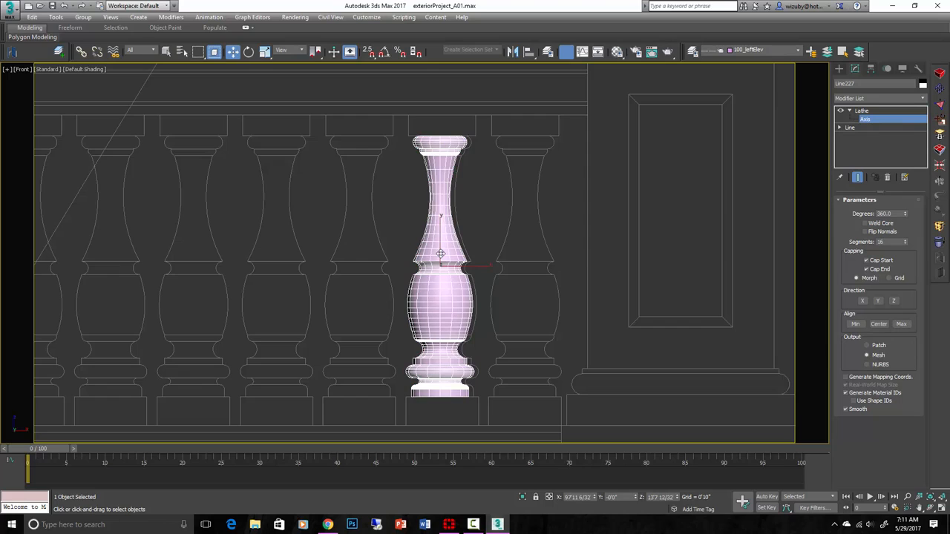
mouse_move(441, 254)
mouse_down()
mouse_move(505, 256)
mouse_move(488, 254)
mouse_move(392, 175)
mouse_move(467, 222)
mouse_move(458, 237)
mouse_move(443, 236)
mouse_up()
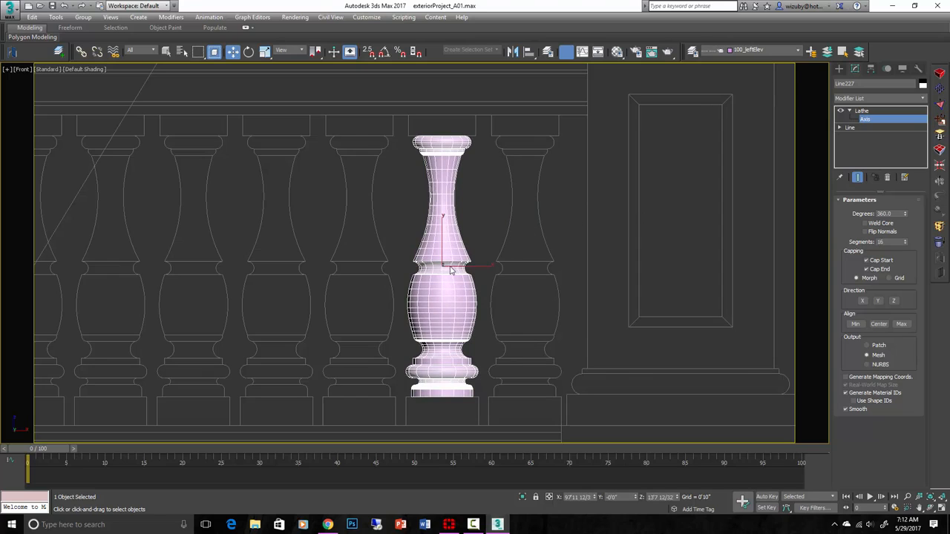
drag(450, 270, 443, 228)
Try the X and Z directions for the Lathe, returning it to Y and the view to the front elevation
click(879, 300)
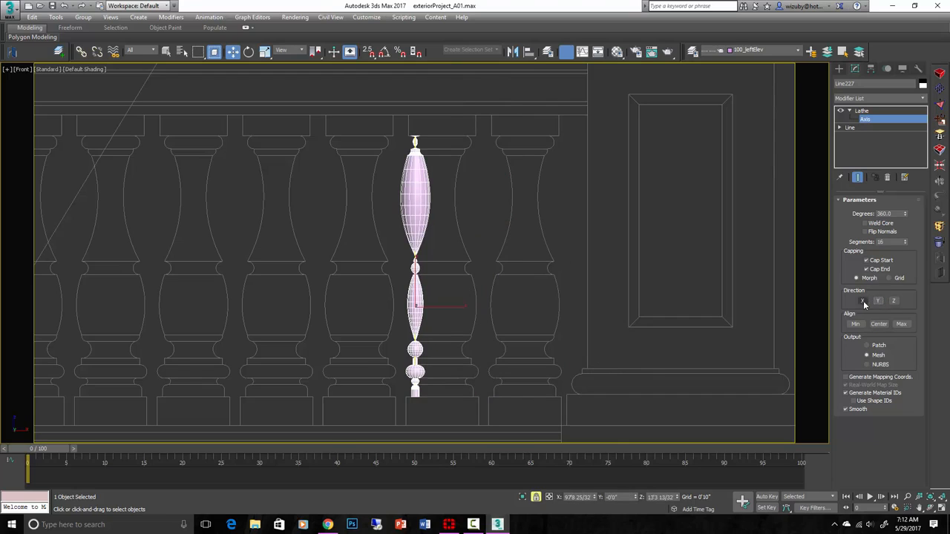
click(894, 302)
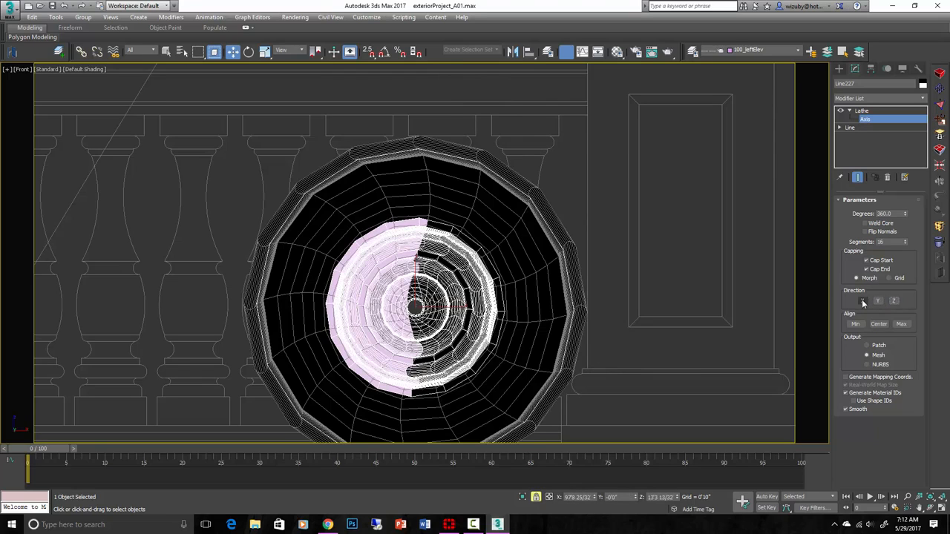
click(878, 301)
click(878, 302)
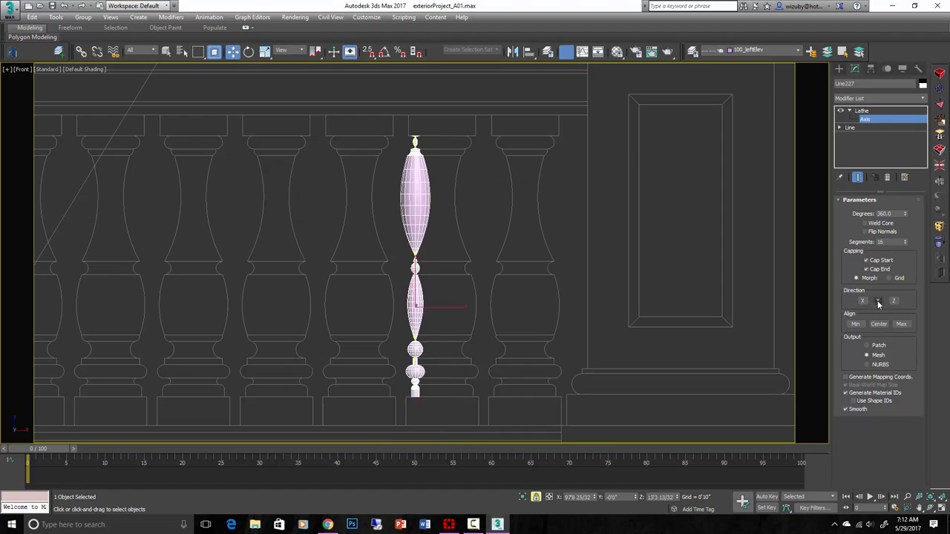
click(862, 302)
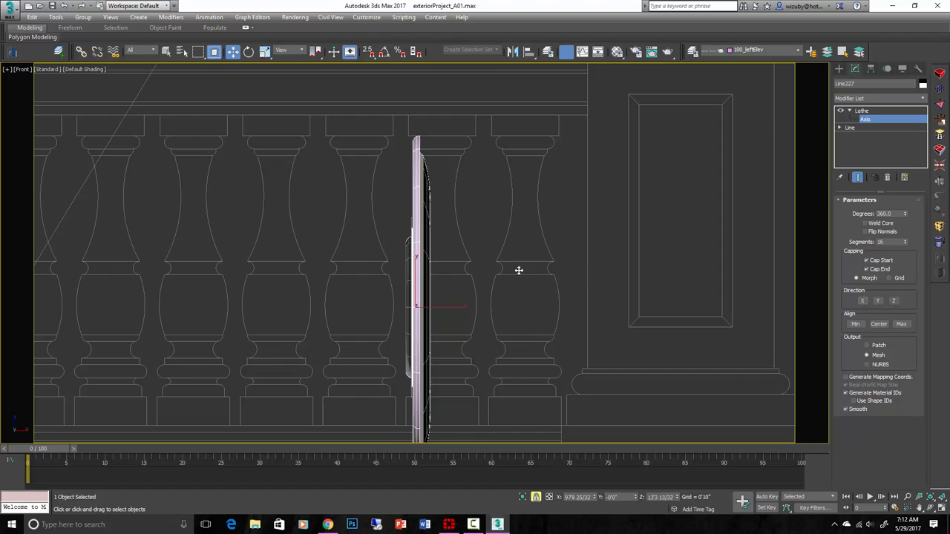
alt+middle_drag(518, 269, 551, 280)
click(879, 300)
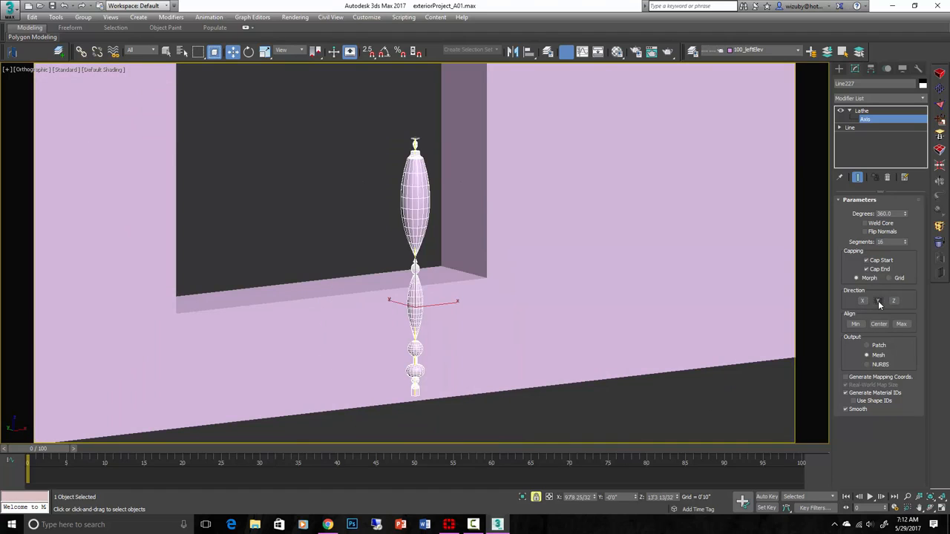
key(f)
key(z)
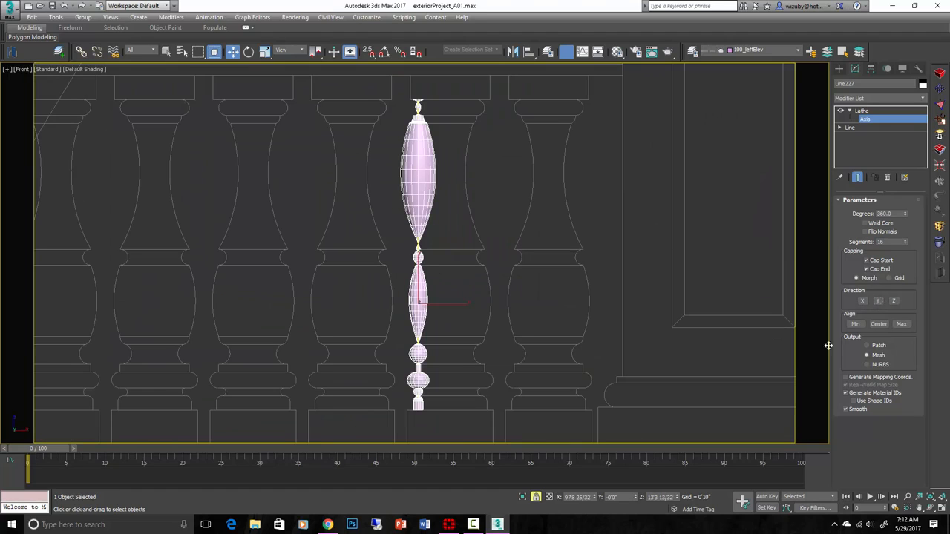
Align the Lathe axis to Max and nudge it along X until the baluster fills the drawn outline
click(901, 324)
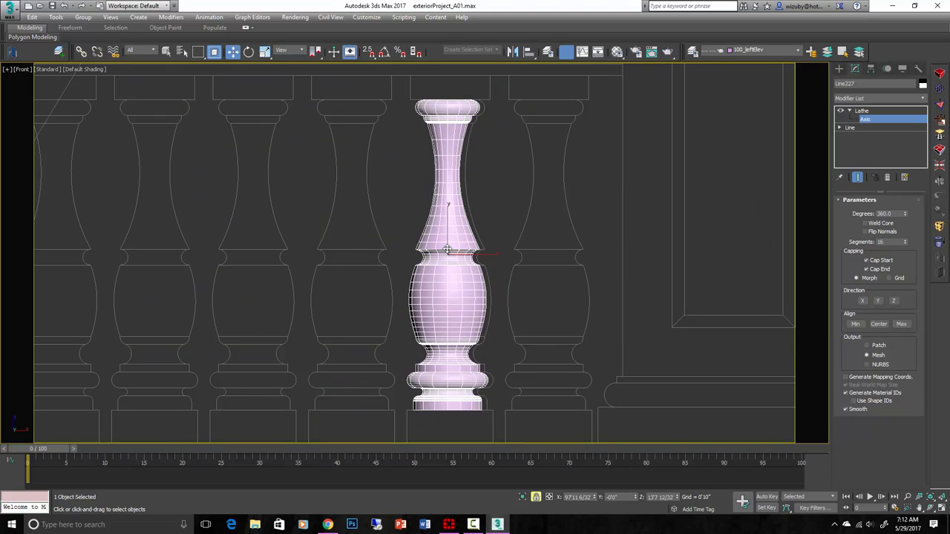
drag(449, 249, 451, 249)
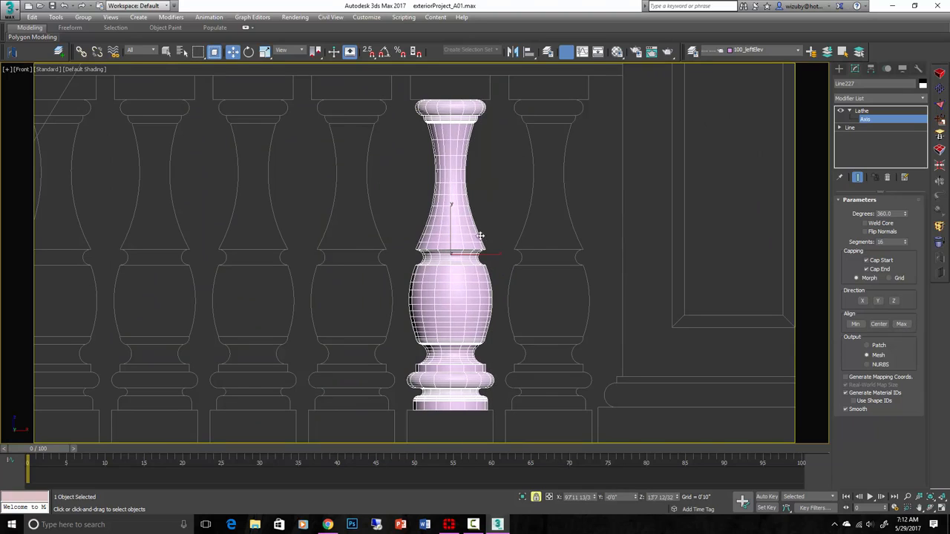
scroll(484, 185, down, 2)
alt+middle_drag(484, 185, 517, 170)
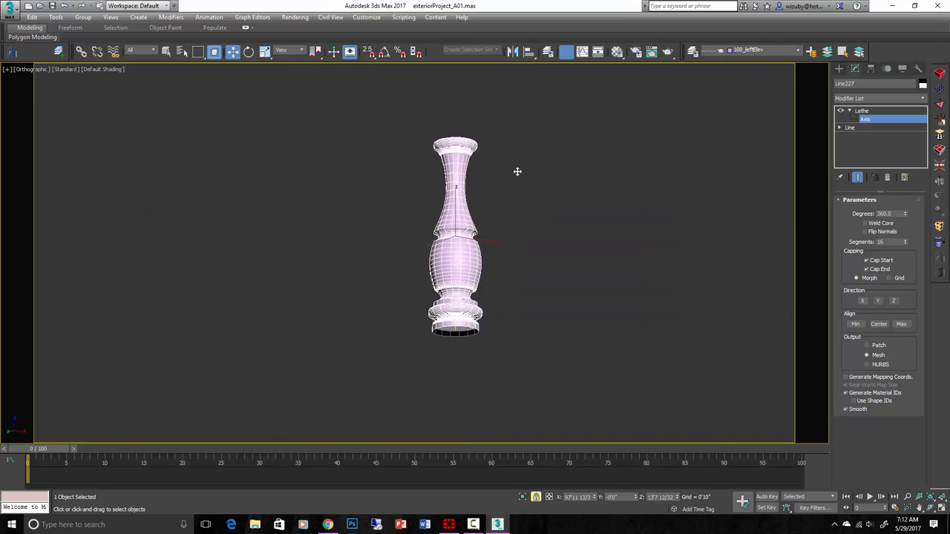
Set the Lathe to 30 segments and check the smoother baluster outside axis editing, leaving it selected
drag(895, 242, 745, 240)
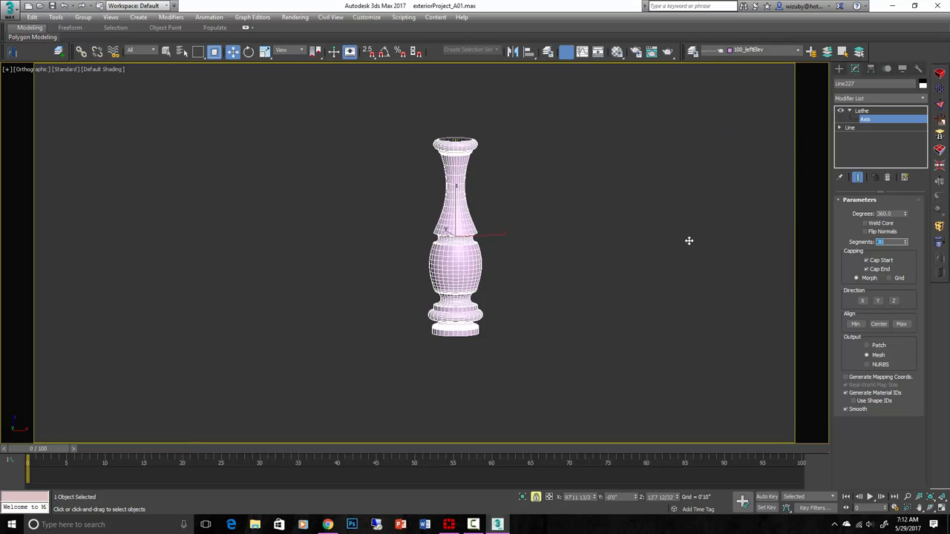
scroll(469, 237, up, 4)
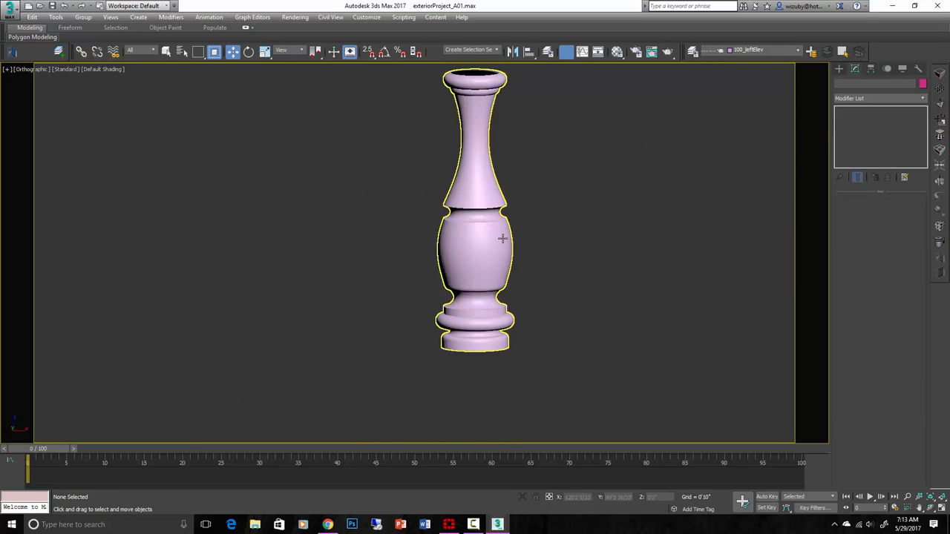
click(503, 237)
scroll(515, 236, down, 2)
key(alt+q)
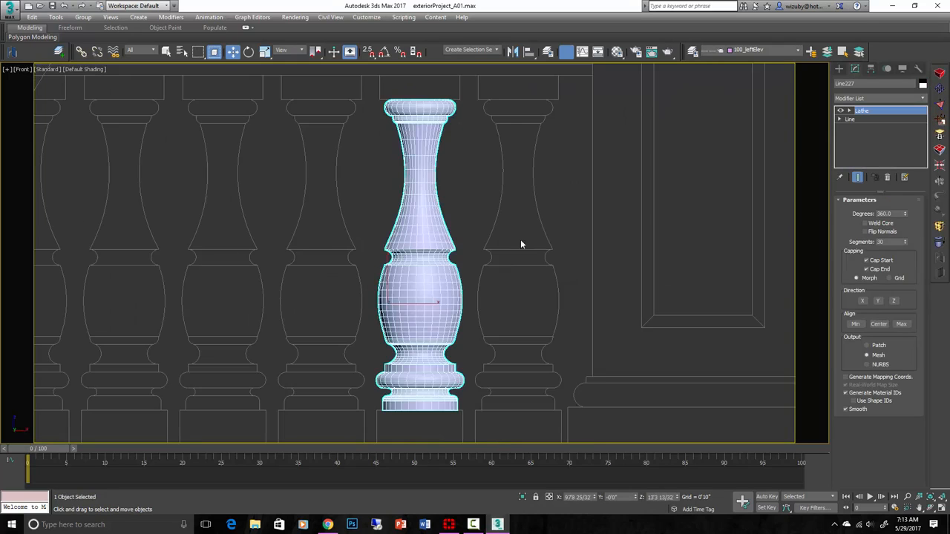
Examine the front elevation from the balcony across to the entrance columns and their ornate capitals
scroll(521, 243, down, 10)
middle_drag(500, 282, 485, 234)
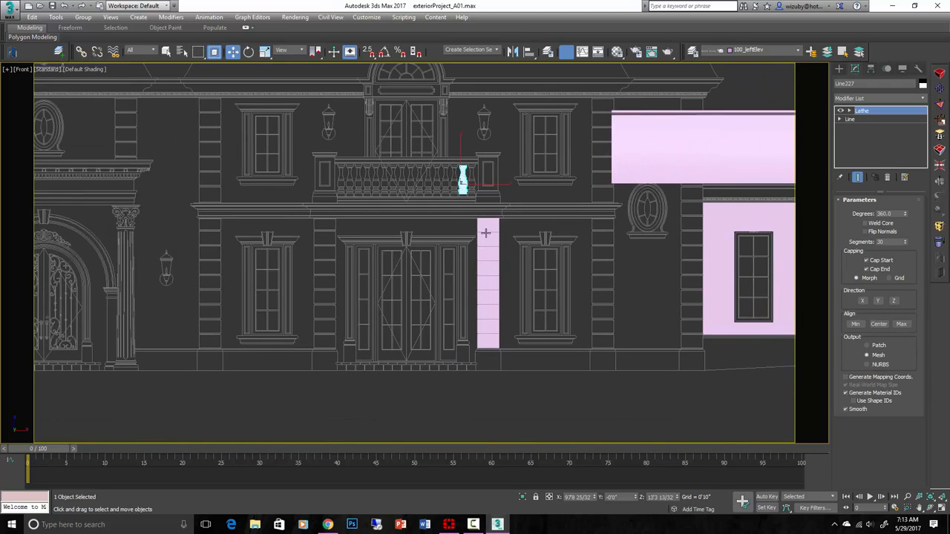
middle_drag(585, 317, 520, 330)
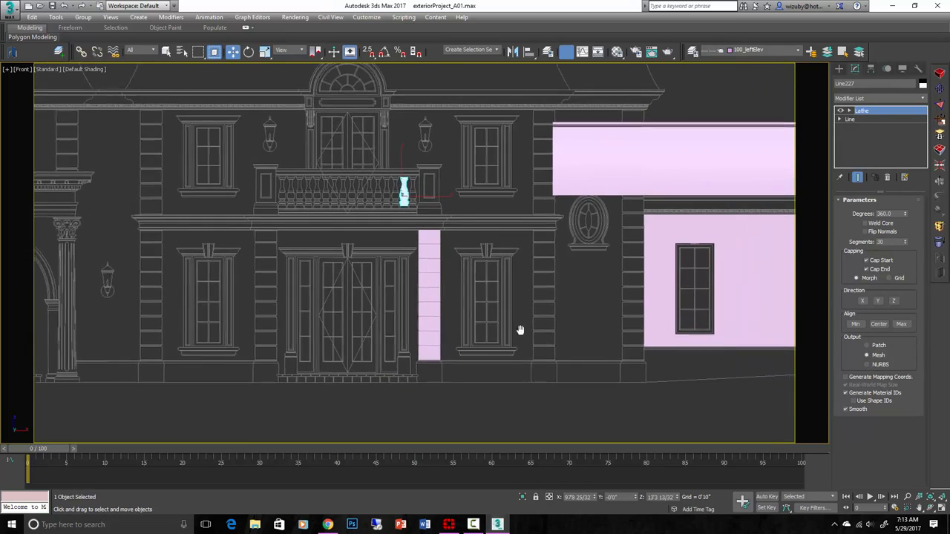
scroll(521, 330, down, 2)
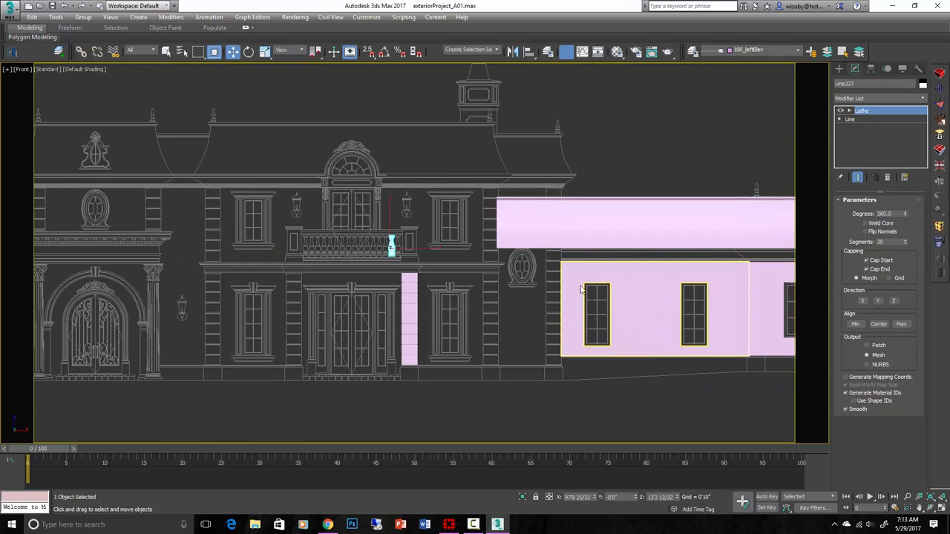
middle_drag(464, 226, 753, 220)
scroll(427, 346, up, 3)
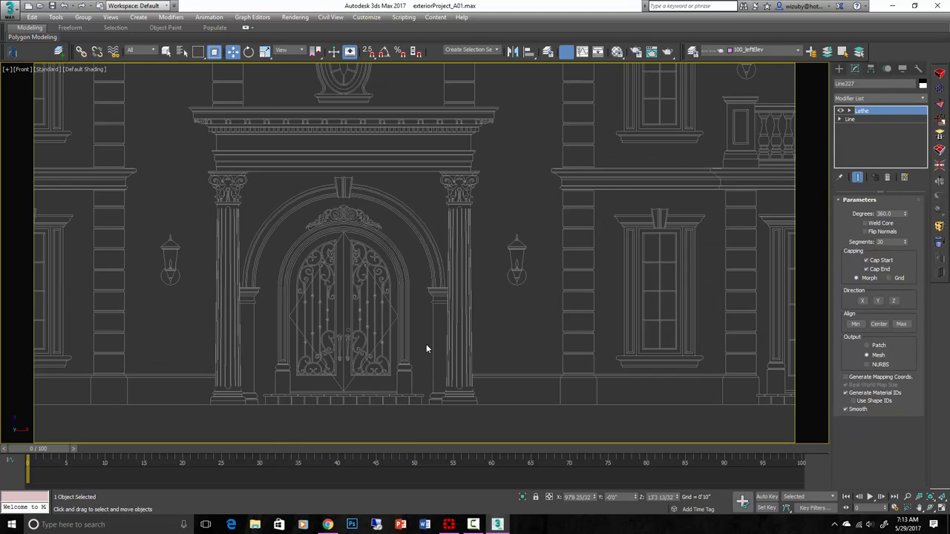
scroll(490, 185, up, 5)
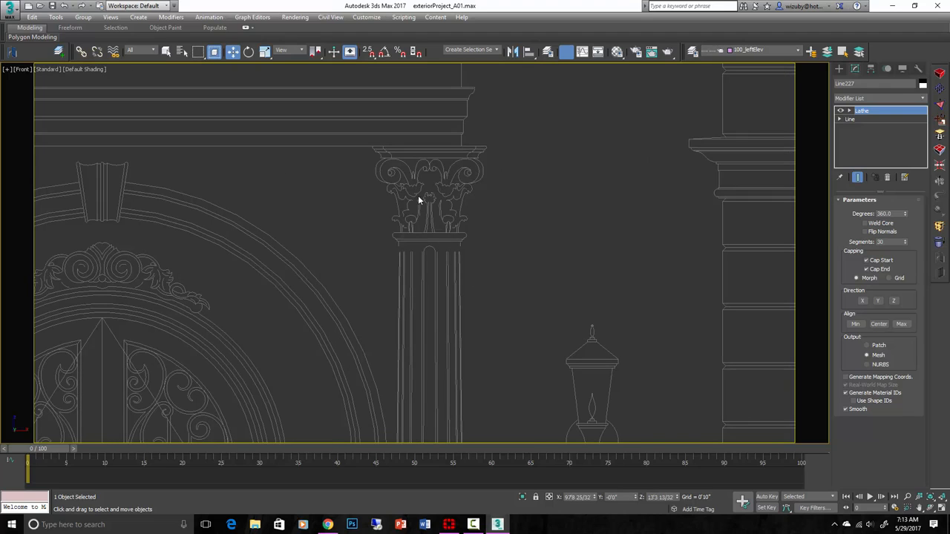
middle_drag(364, 227, 531, 168)
scroll(524, 208, down, 5)
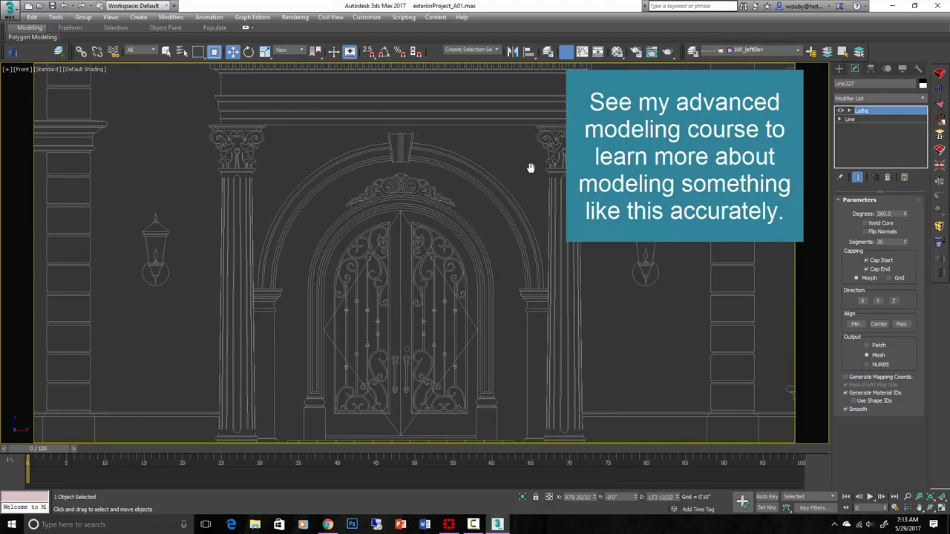
Examine the far balcony, the neighbouring windows and the arched entrance doors with their ironwork in the front elevation
scroll(415, 161, down, 3)
middle_drag(415, 161, 665, 258)
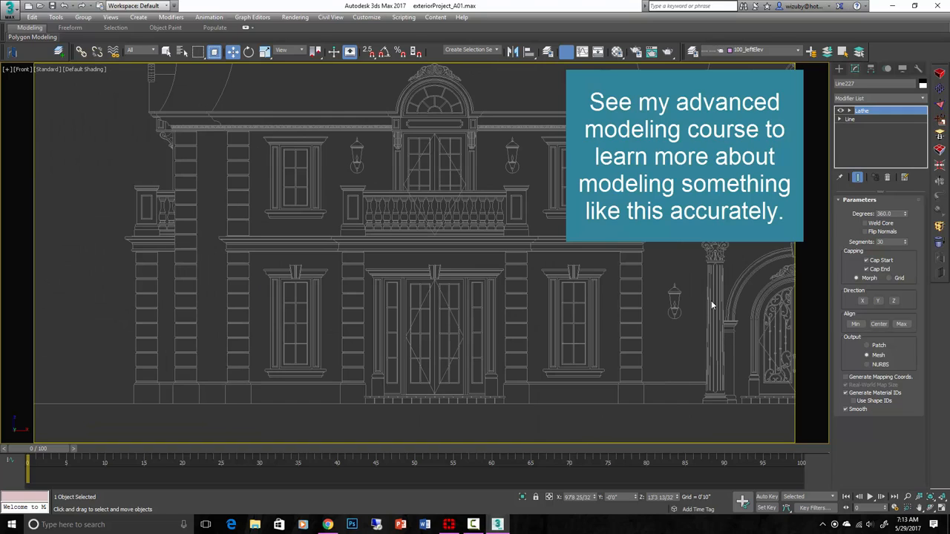
middle_drag(668, 297, 542, 278)
scroll(542, 278, up, 1)
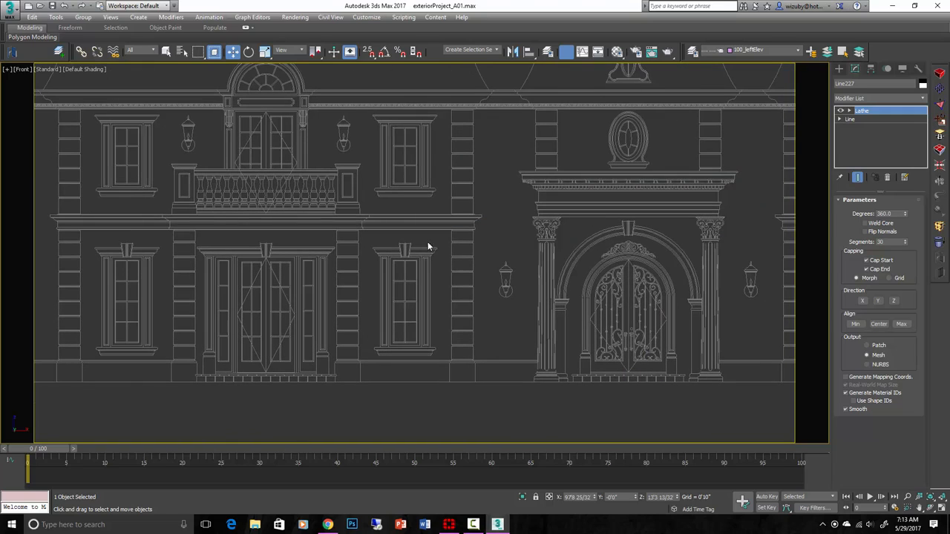
scroll(427, 244, up, 4)
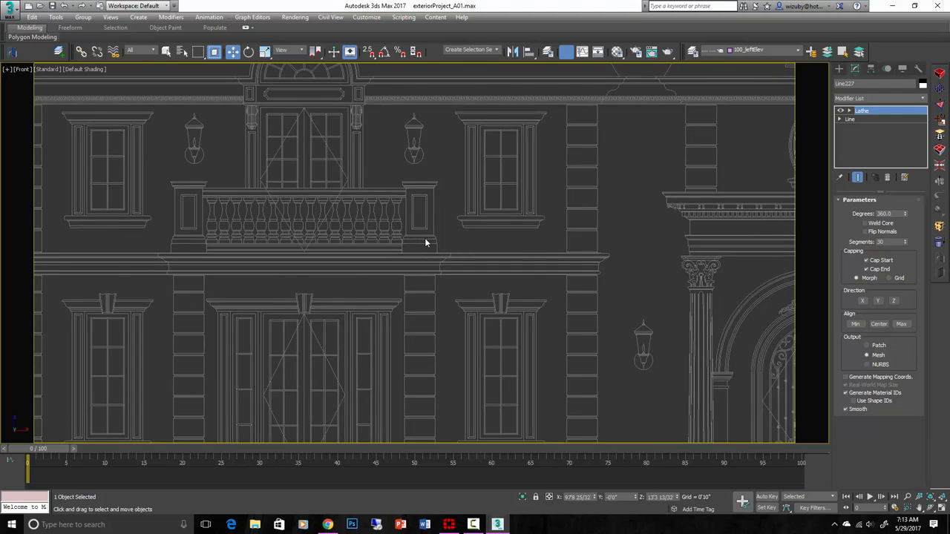
scroll(425, 243, down, 3)
middle_drag(590, 297, 366, 232)
scroll(365, 232, up, 2)
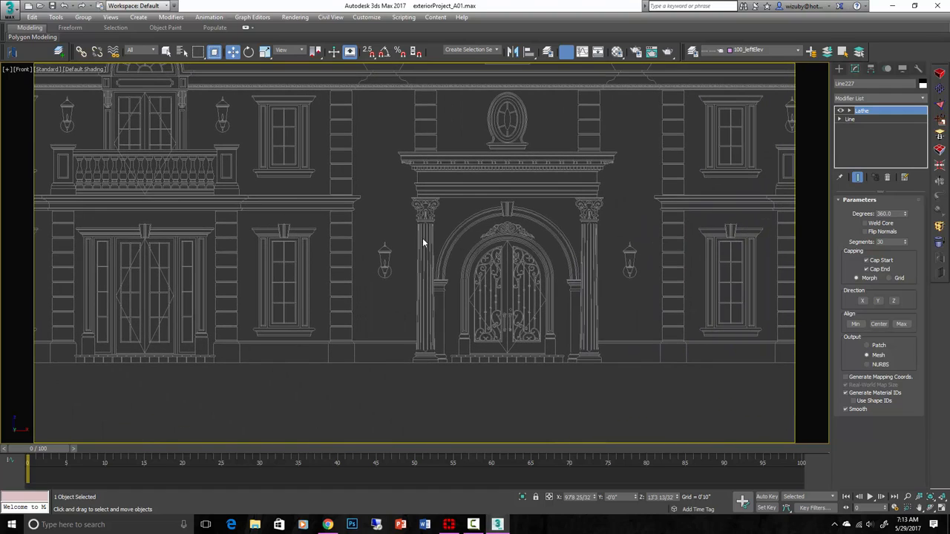
scroll(598, 256, up, 2)
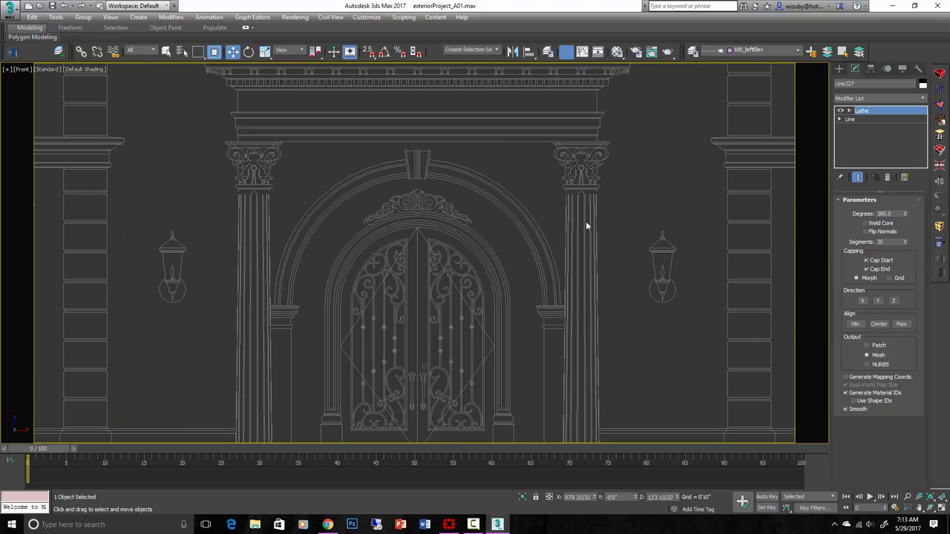
scroll(599, 297, down, 2)
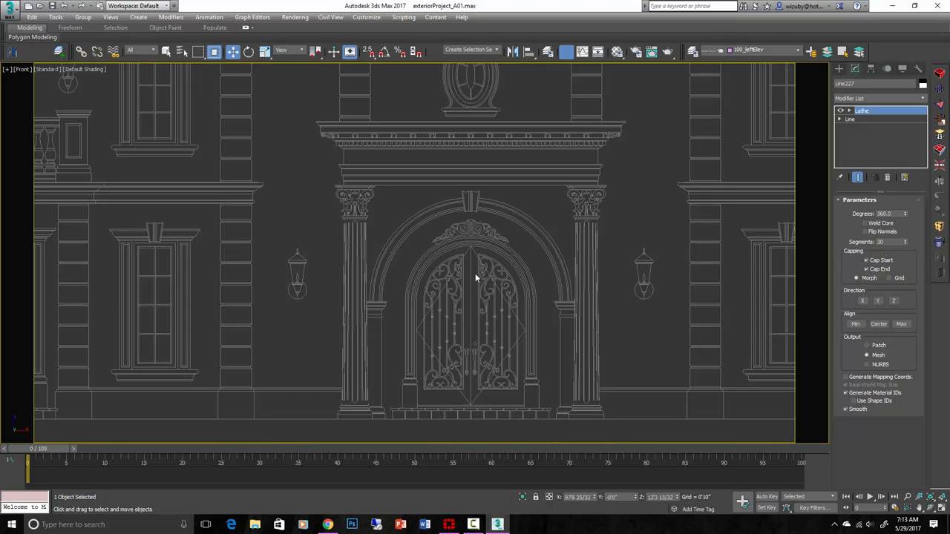
scroll(489, 238, up, 1)
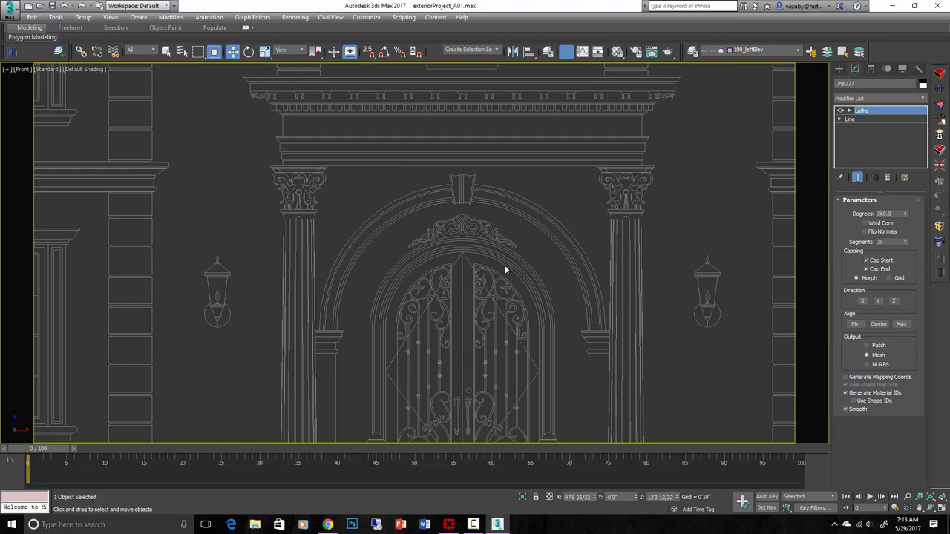
middle_drag(504, 270, 493, 179)
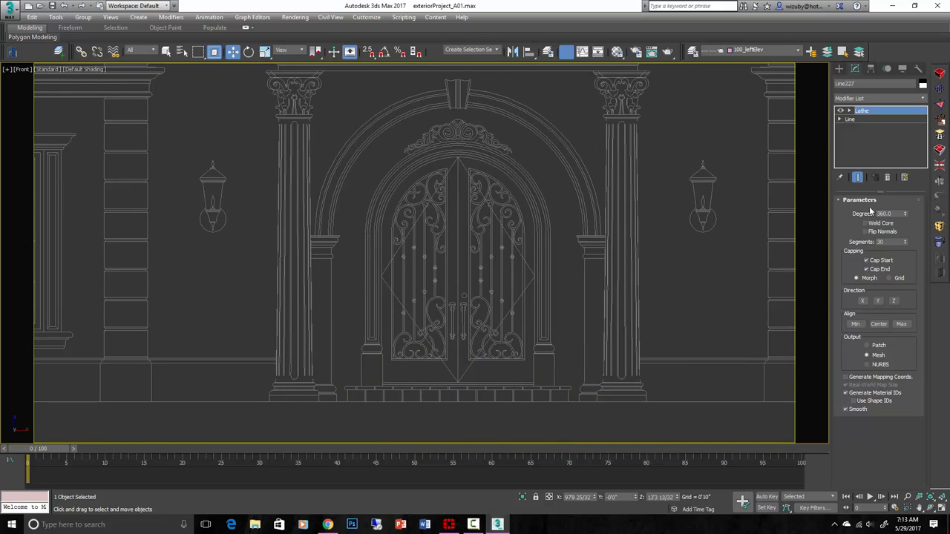
Draw an open six-point line with straight segments over the scrollwork of the entrance's right-hand door leaf
click(839, 69)
click(869, 138)
scroll(481, 176, up, 5)
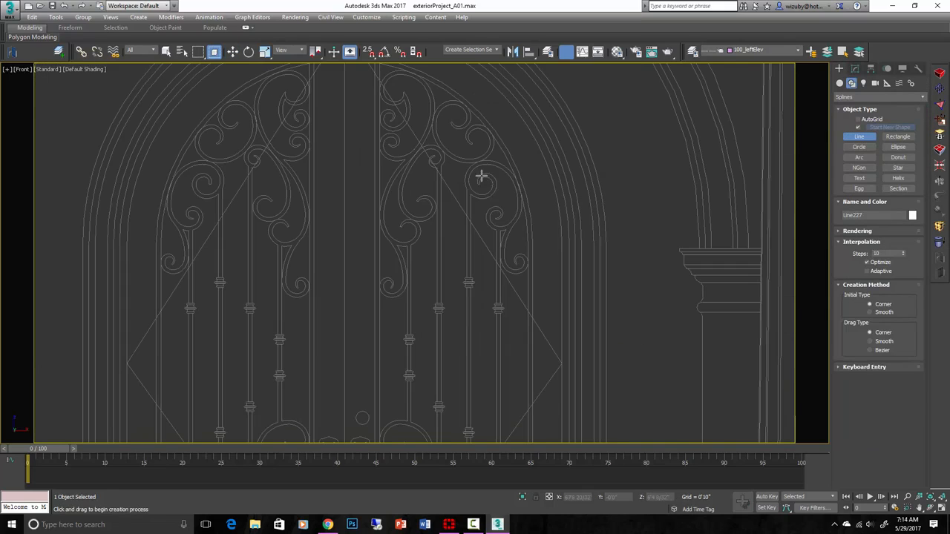
click(482, 179)
click(502, 221)
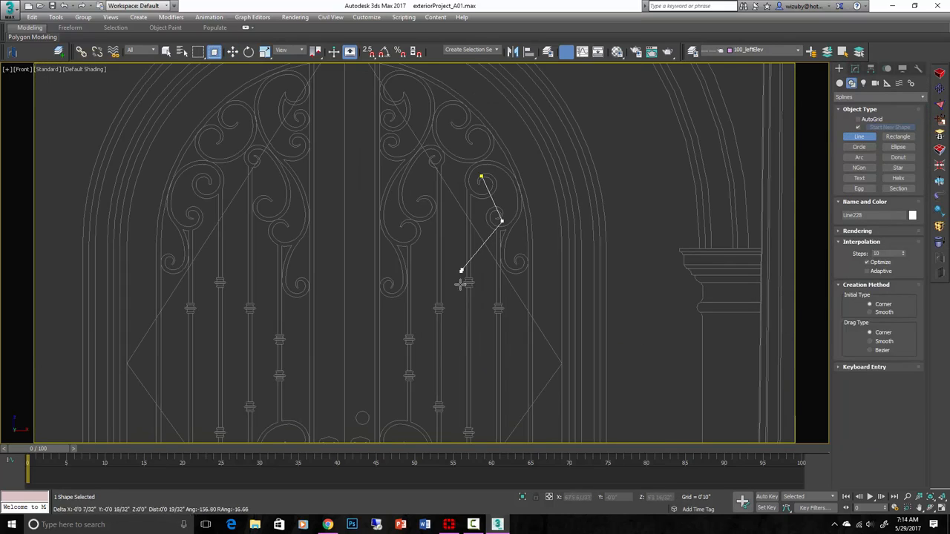
click(463, 271)
click(467, 331)
click(512, 355)
click(521, 319)
right_click(520, 319)
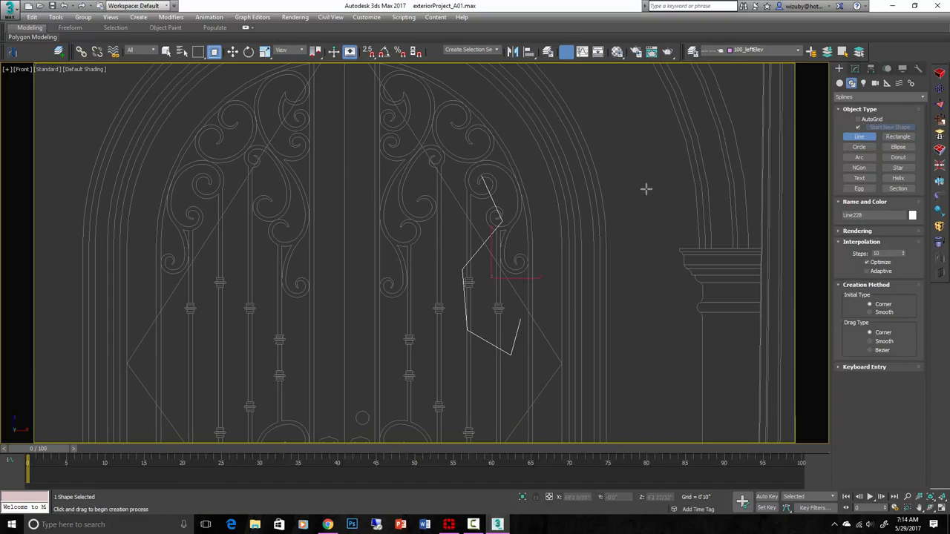
Enable the line in the renderer and viewport, trying a rectangular section before returning it to radial
click(856, 68)
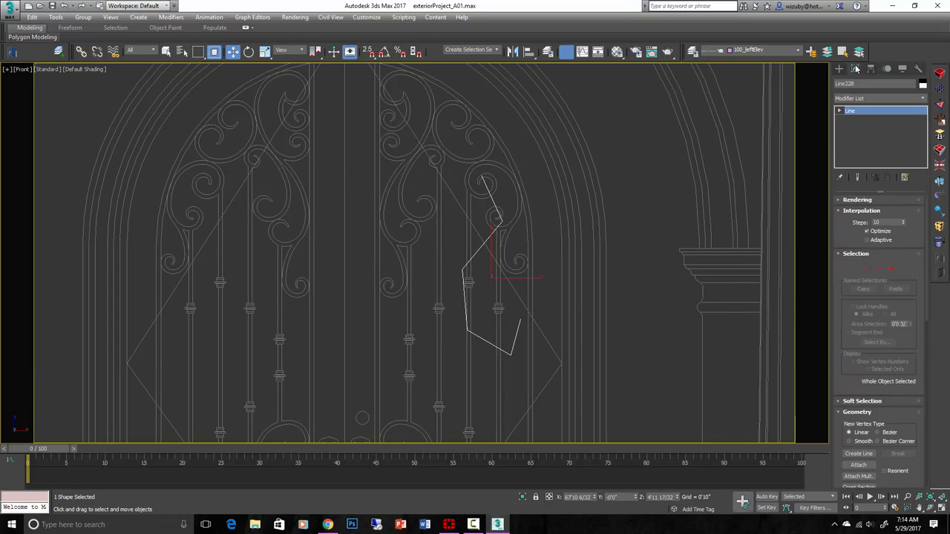
click(849, 200)
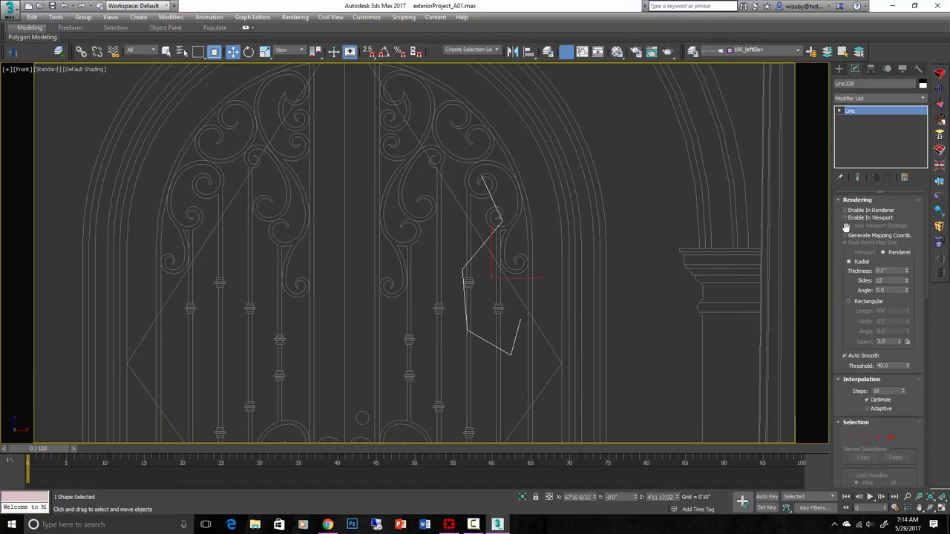
click(845, 210)
click(844, 217)
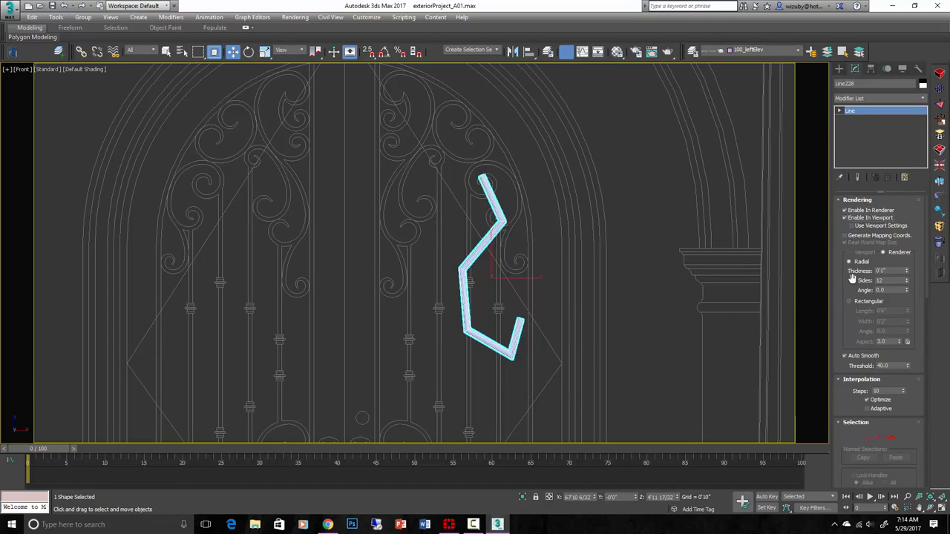
click(851, 302)
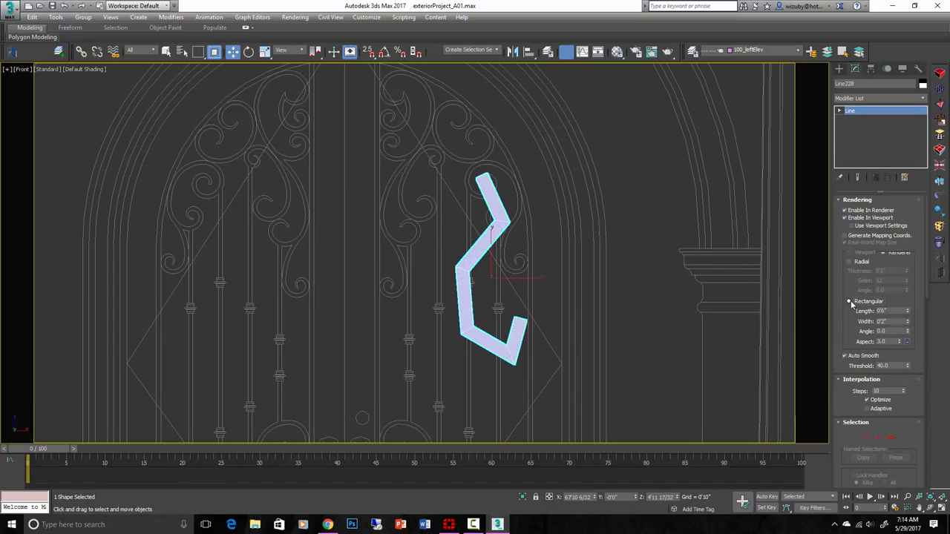
click(850, 262)
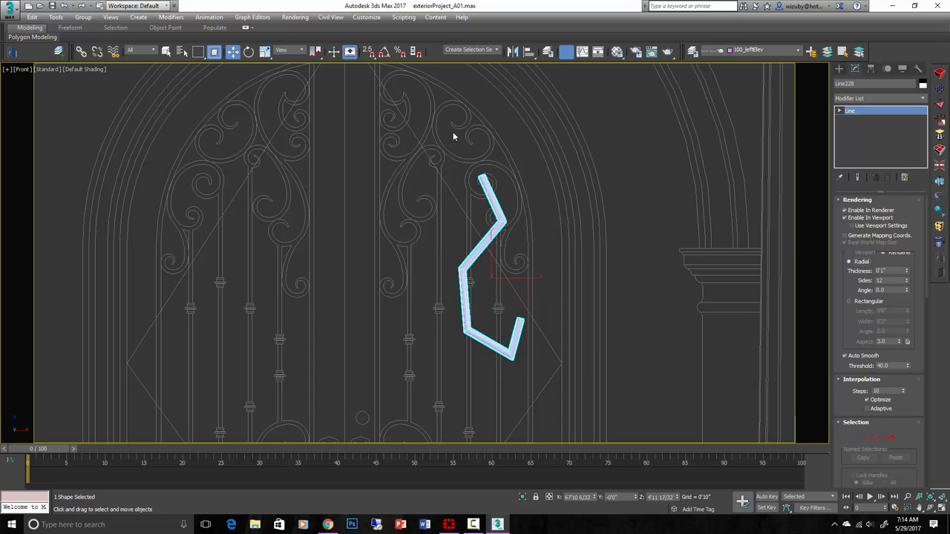
Delete the trial line from the entrance door
scroll(484, 285, down, 5)
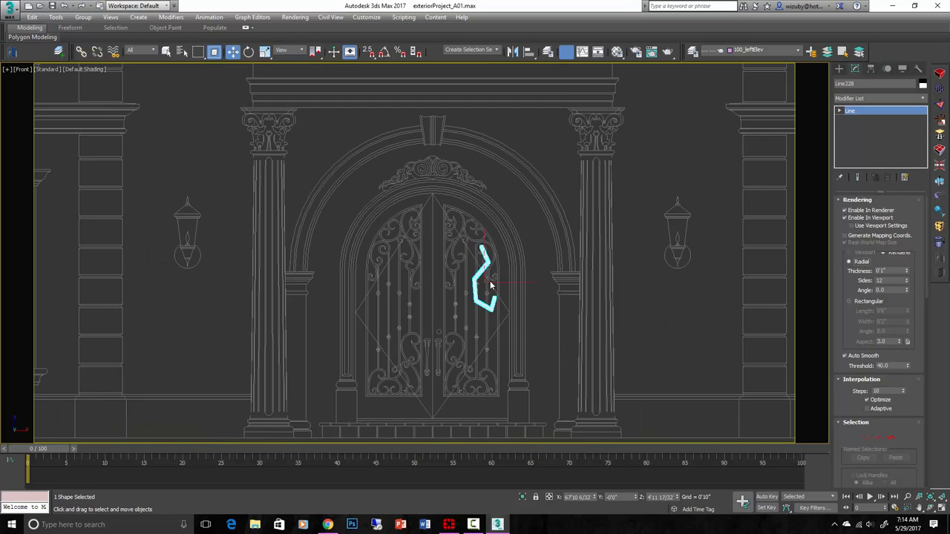
key(Delete)
scroll(491, 288, down, 4)
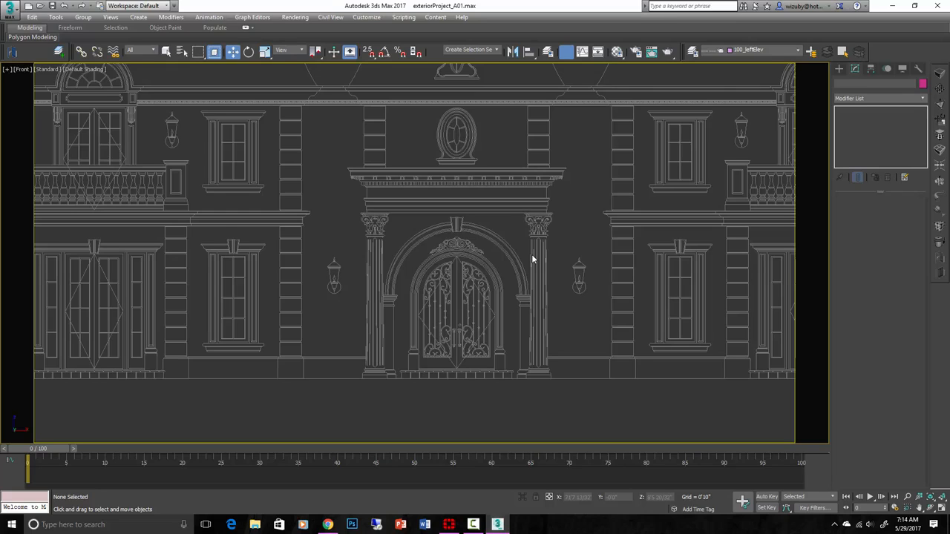
scroll(532, 253, down, 5)
scroll(586, 239, up, 2)
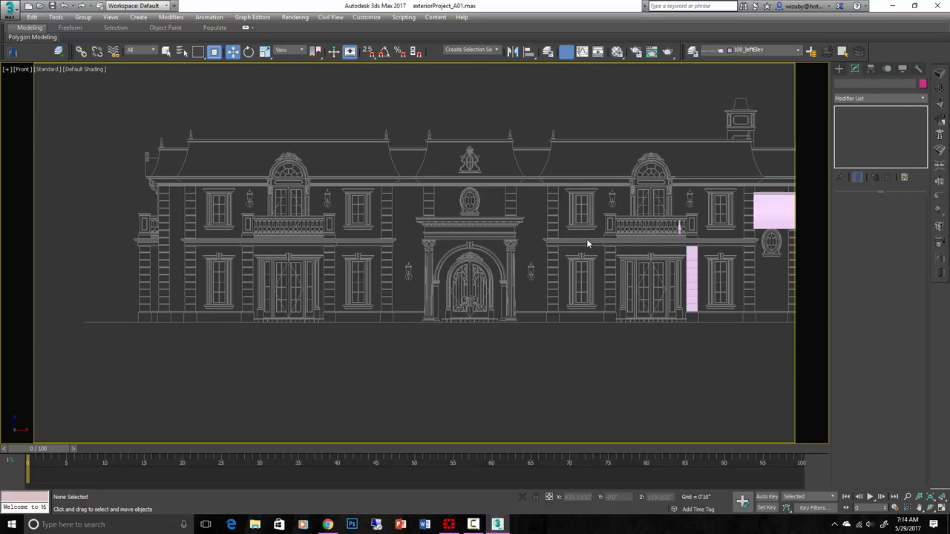